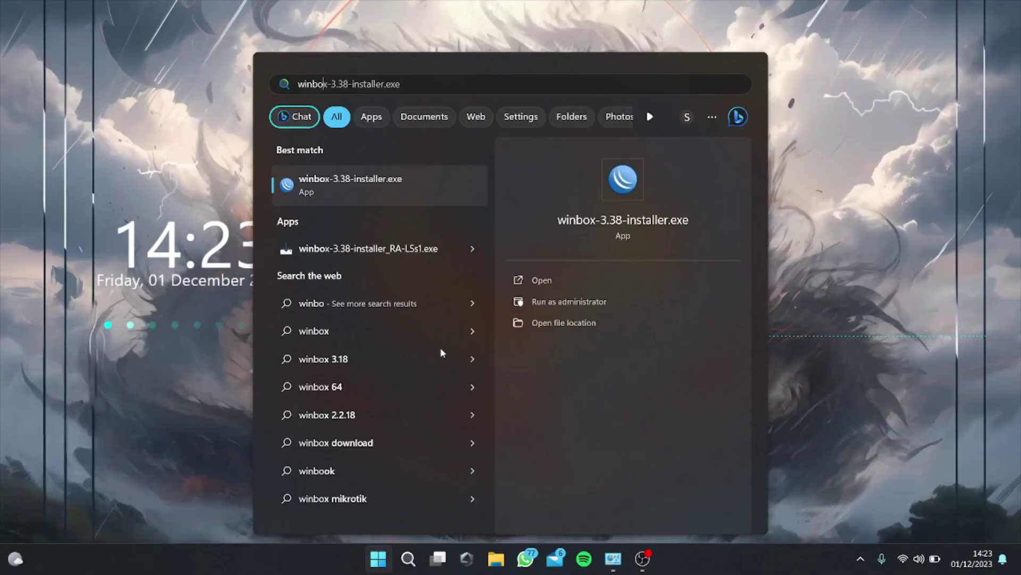
Step: Launch WinBox 3.38 from the Start search results to list nearby MikroTik routers
key(Return)
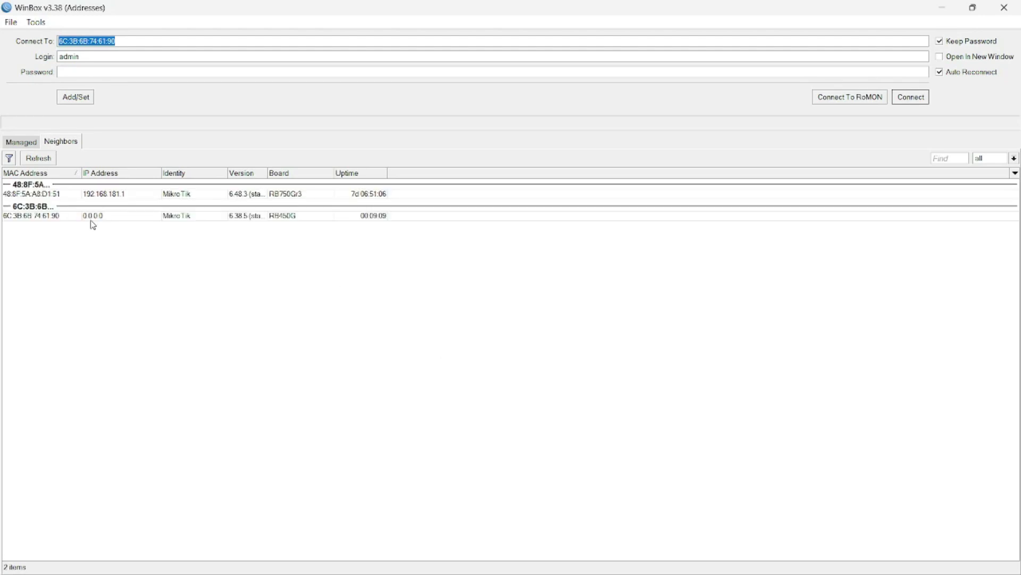
Step: Refresh the neighbour list and connect to the RB450G router 6C:3B:6B:74:61:8C
click(40, 155)
click(40, 156)
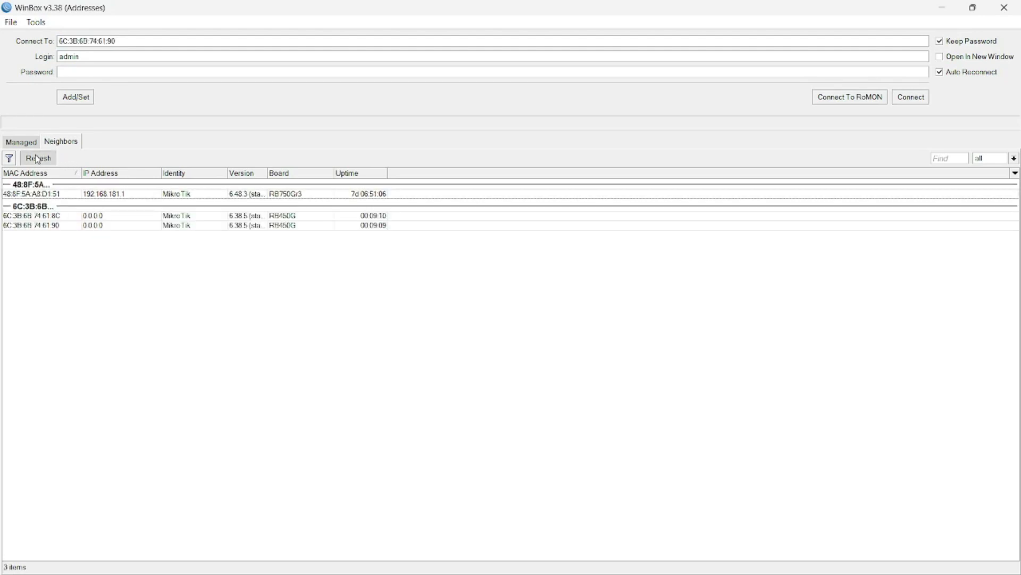
click(36, 22)
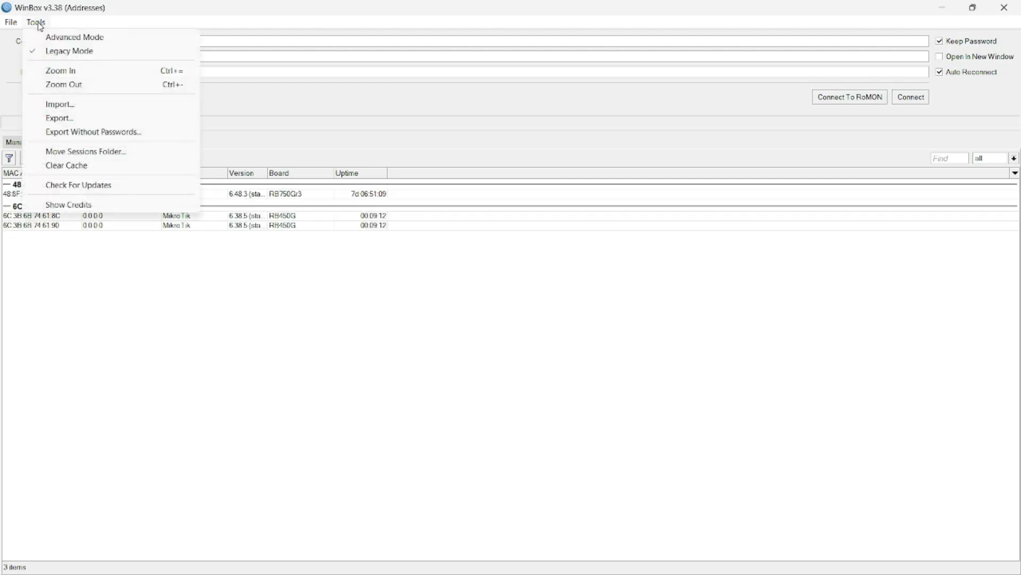
click(39, 23)
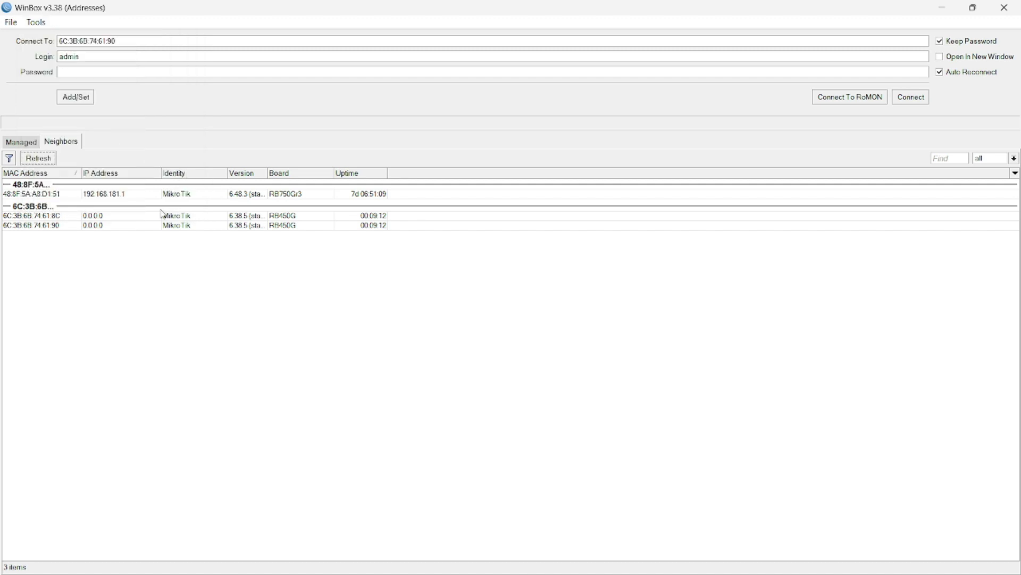
click(42, 225)
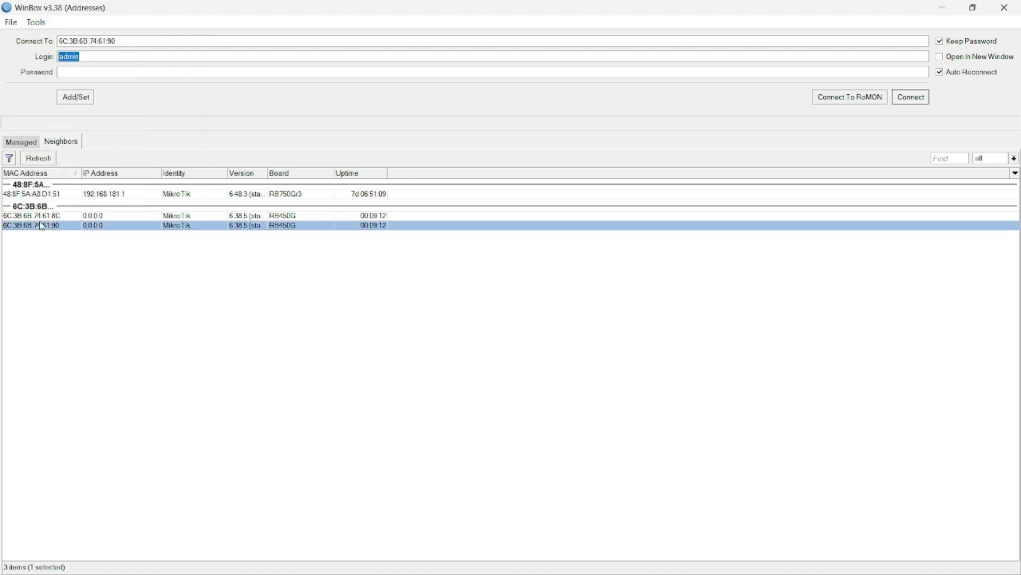
click(47, 216)
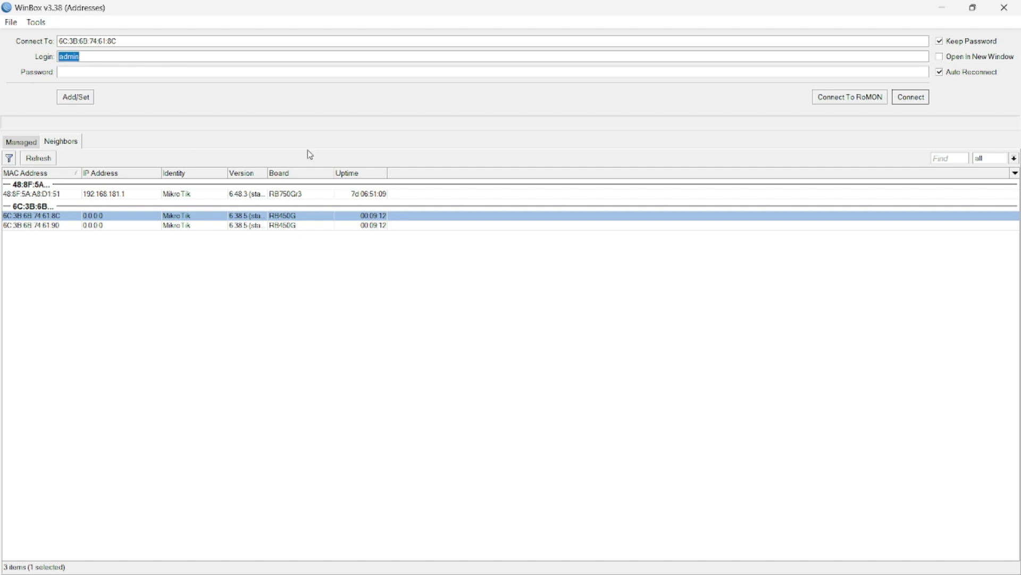
click(911, 97)
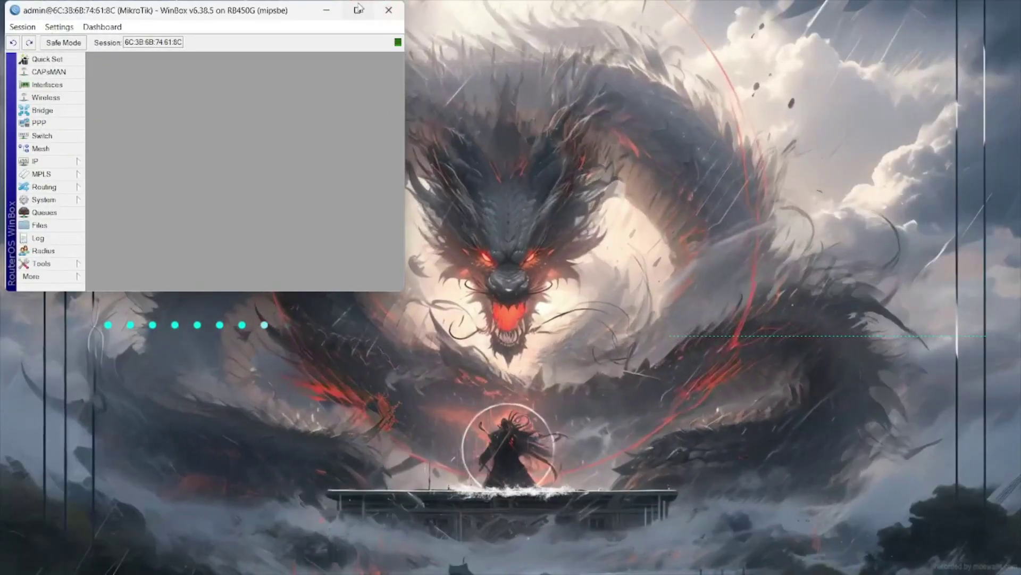
Step: Maximize the router session, open a New Terminal and list its IP addresses
click(358, 10)
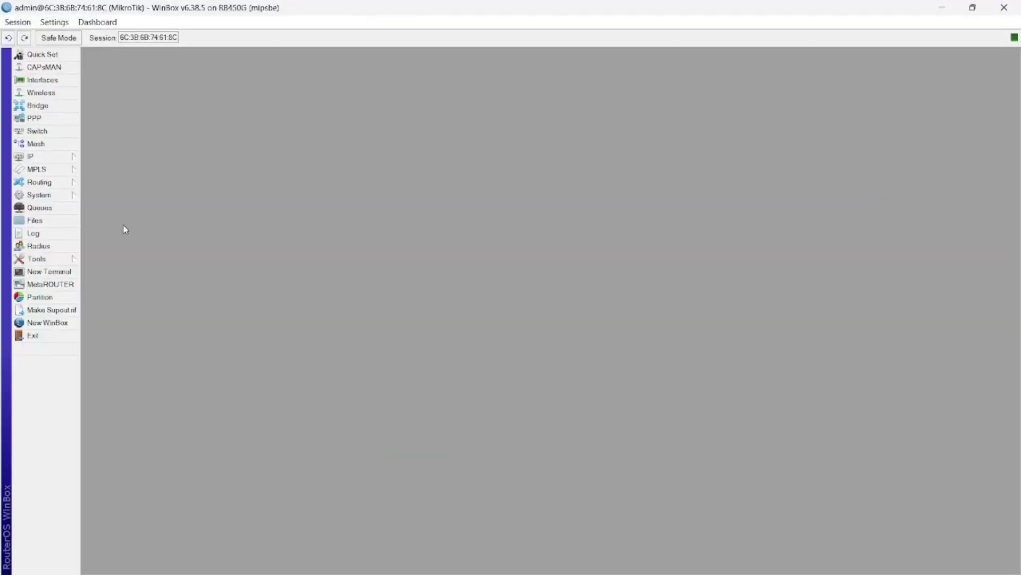
click(59, 271)
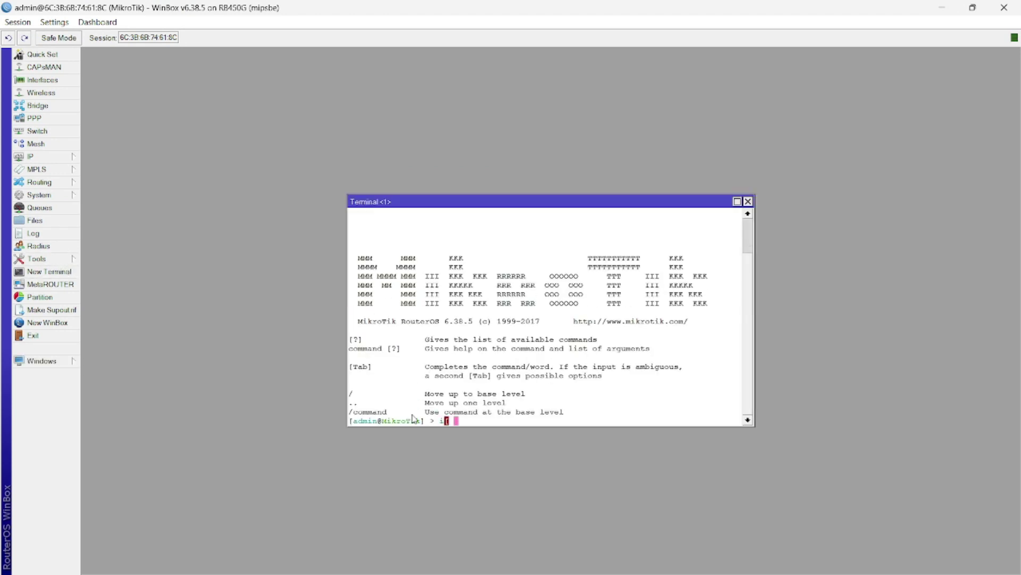
text(ip address print)
key(Return)
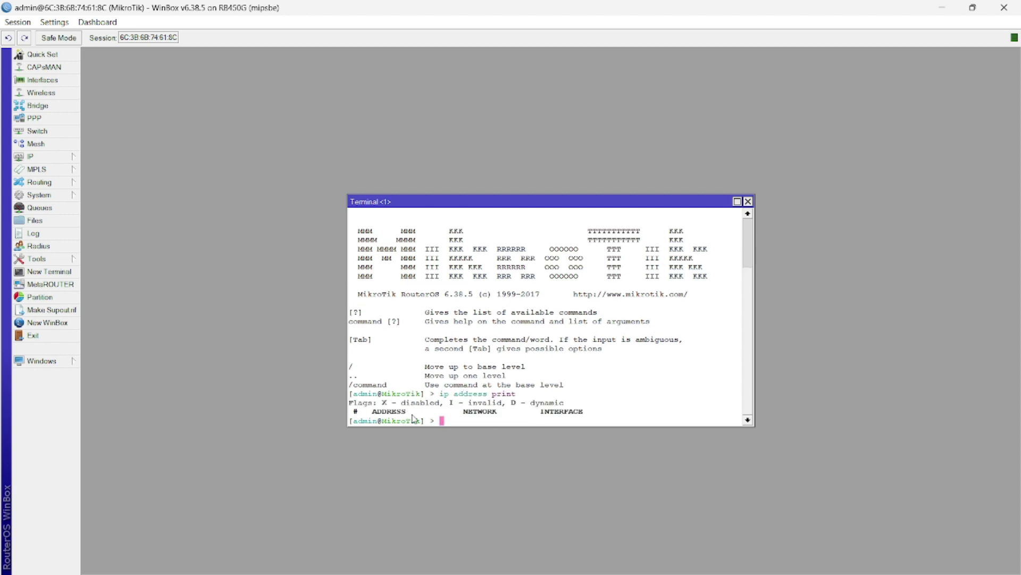
key(Return)
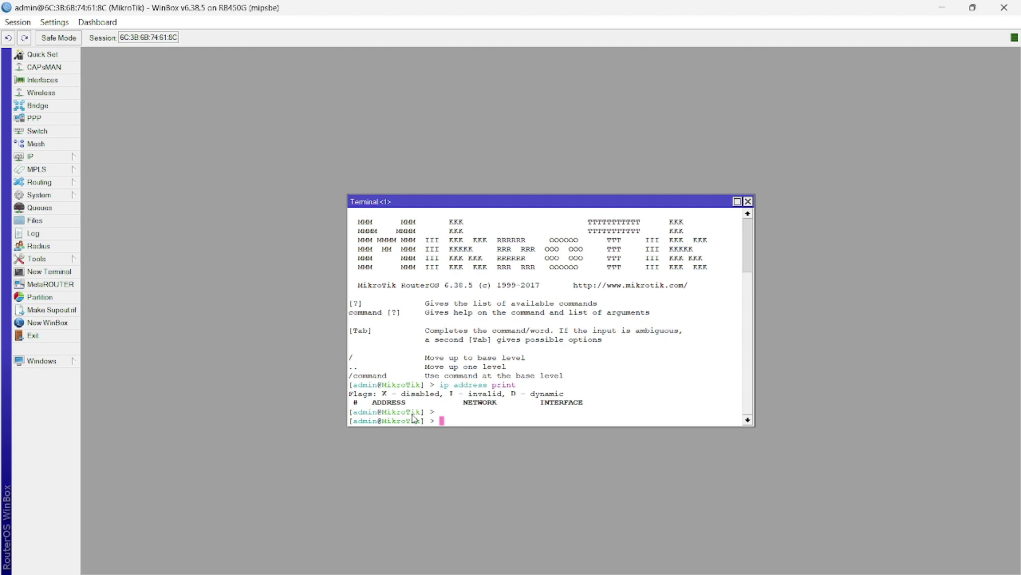
Step: Add an enabled DHCP client on ether1 and confirm it obtained 192.168.181.150/24
text(ip dhcp-cl)
key(Tab)
text(add int)
key(Tab)
text(eth1)
key(BackSpace)
text(er1)
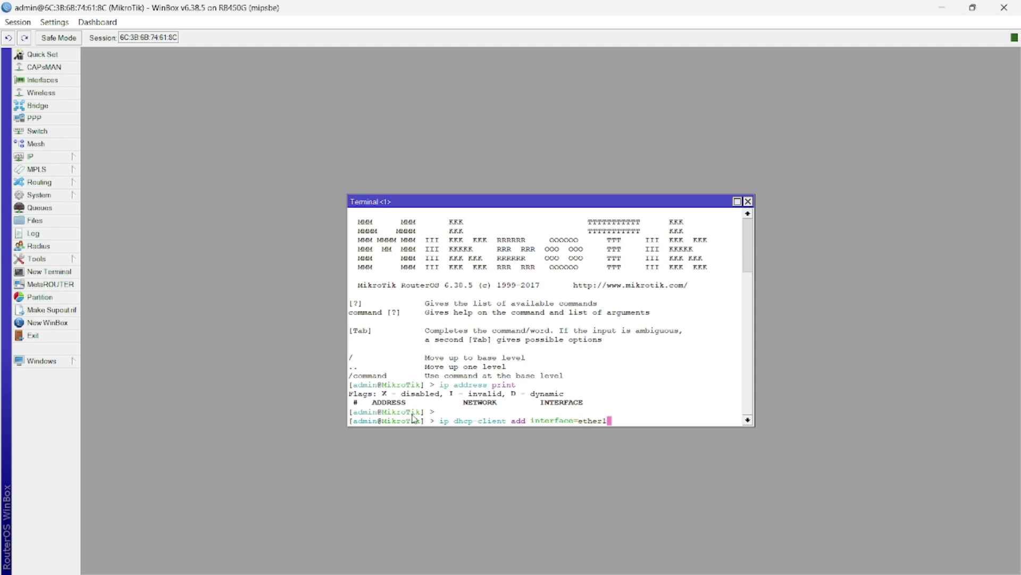
text( disabled=no)
key(Return)
text(ip p)
key(BackSpace)
text(address print)
key(Return)
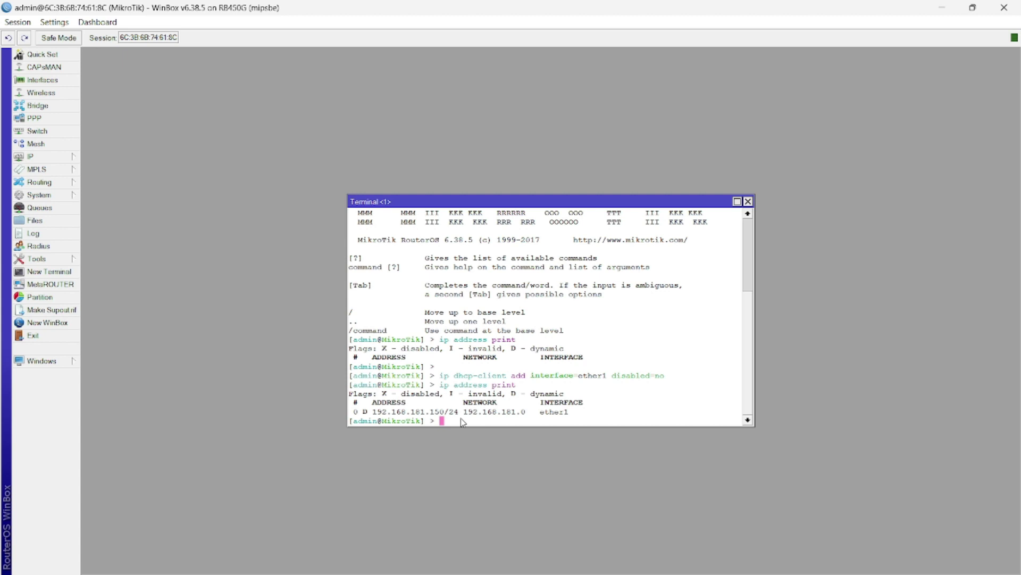
Step: Add 192.168.100.1/24 on ether2, 192.168.200.1/24 on ether3, 192.168.150.1/24 on ether5, then list addresses
text(ip address )
text(add )
text(address=)
text(192.168.1)
text(0)
text(0.)
key(BackSpace)
text(.1 )
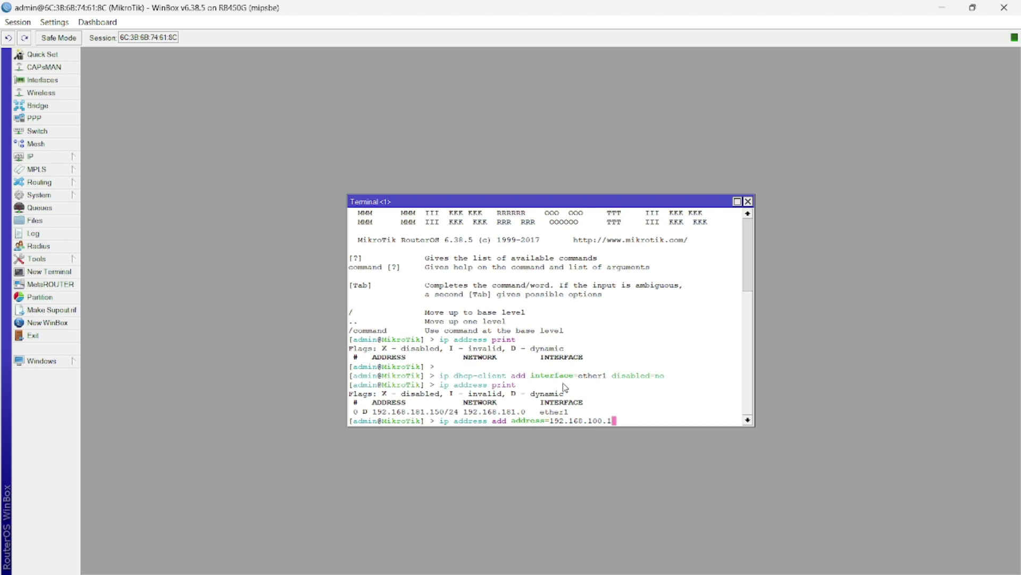
text(/24interface=ether2 disabled=no)
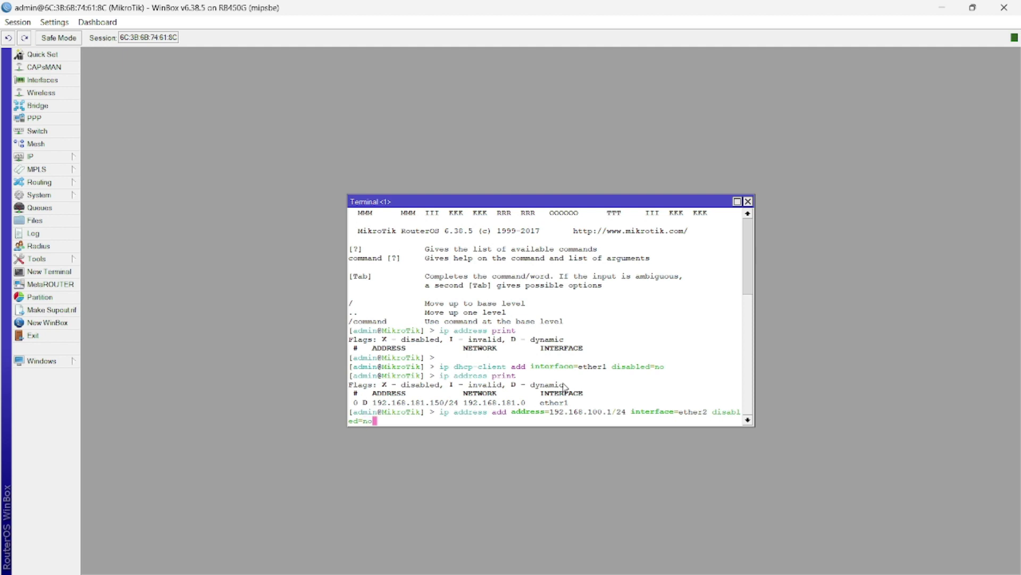
key(Return)
text(i)
key(BackSpace)
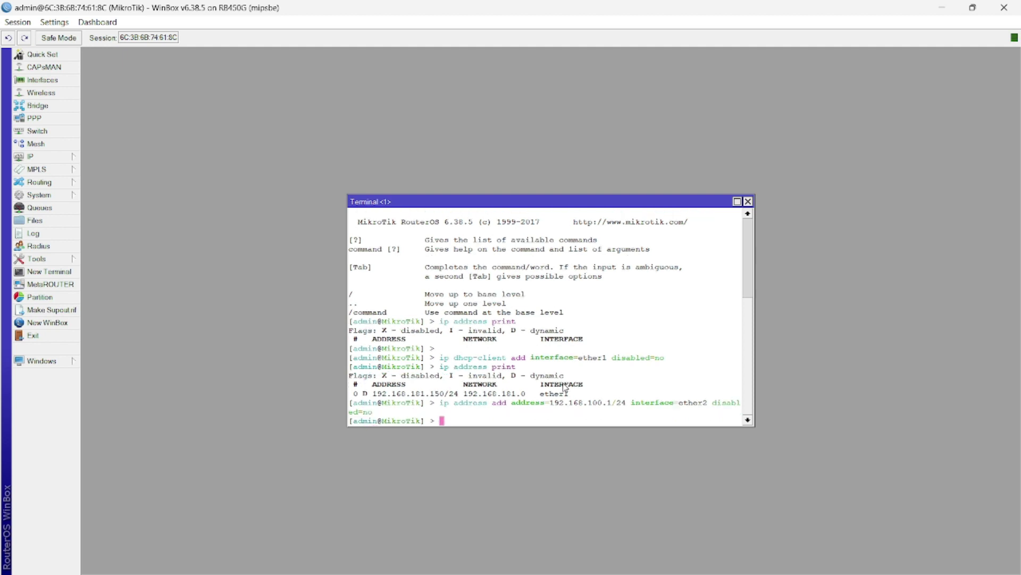
text(ip address add address=192.168.200.1/24)
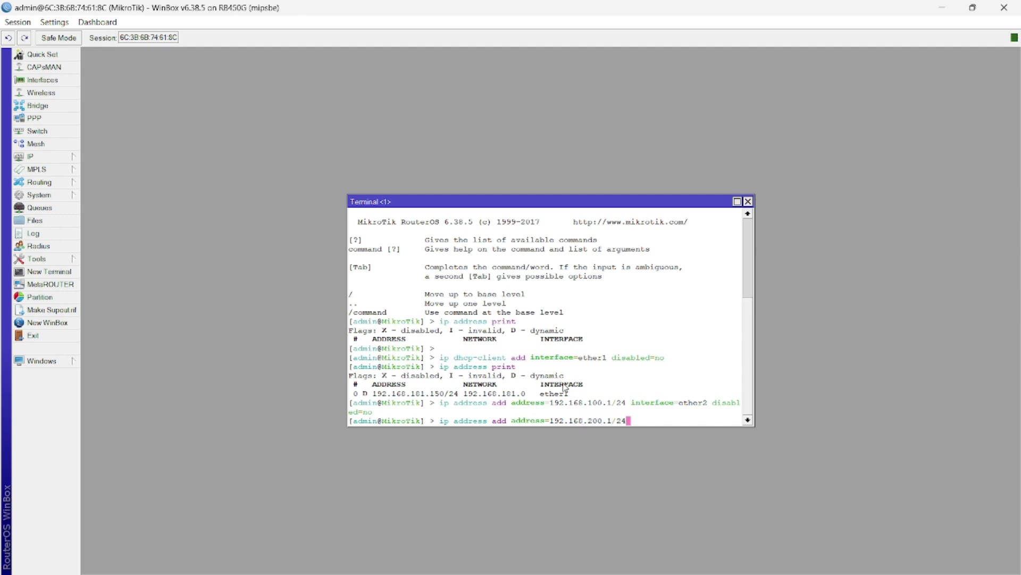
text( interface=ether3 disabled=no)
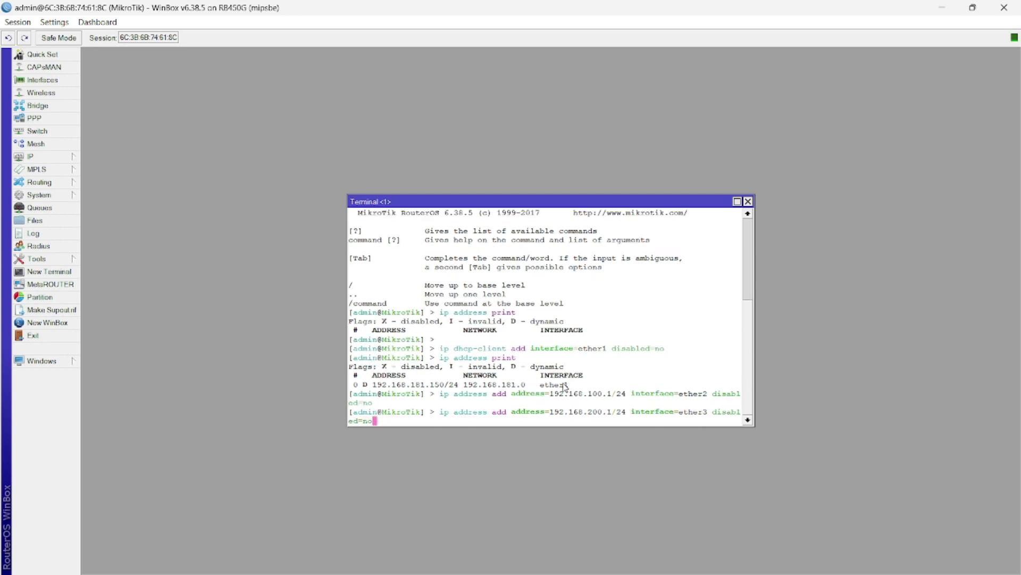
key(Return)
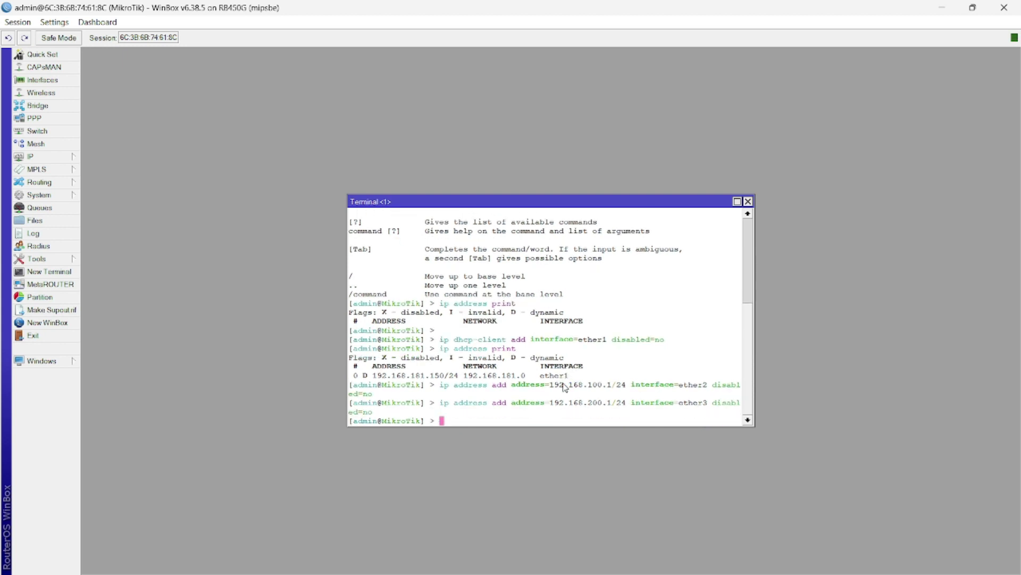
text(ip address add address=192)
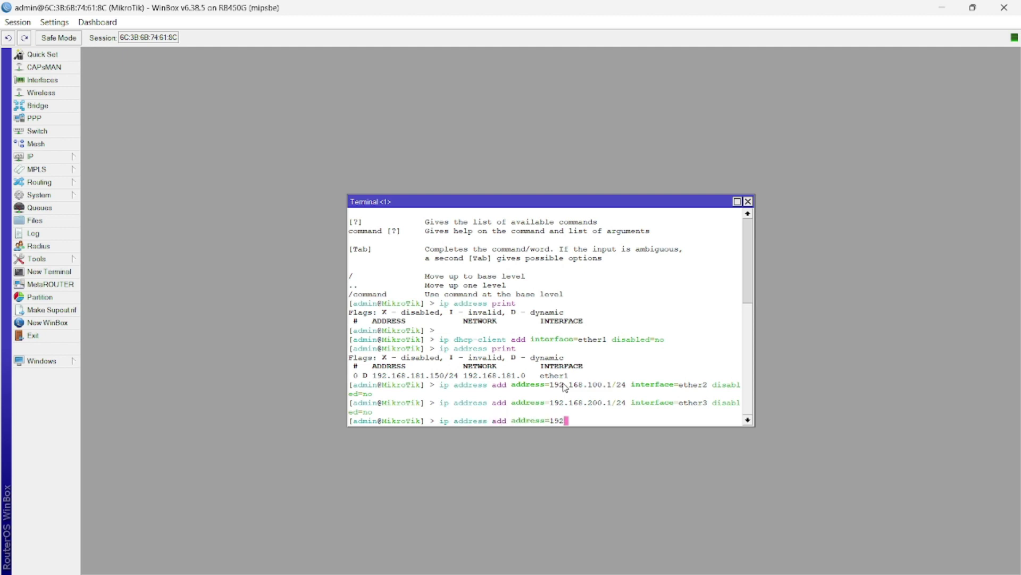
text(.168.150.1/24 interface=ether5)
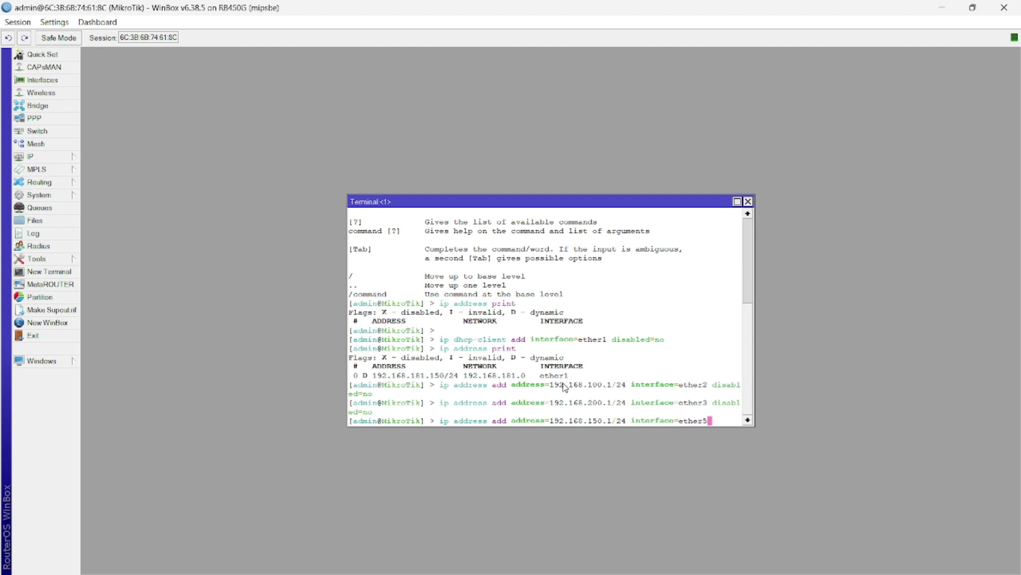
text(  disabled=no)
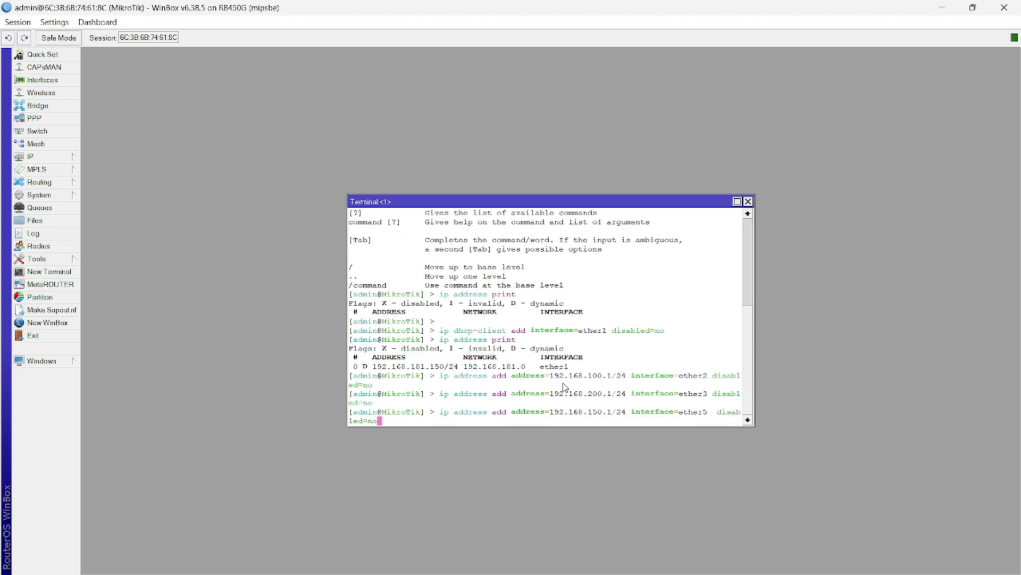
key(Return)
text(ip address print)
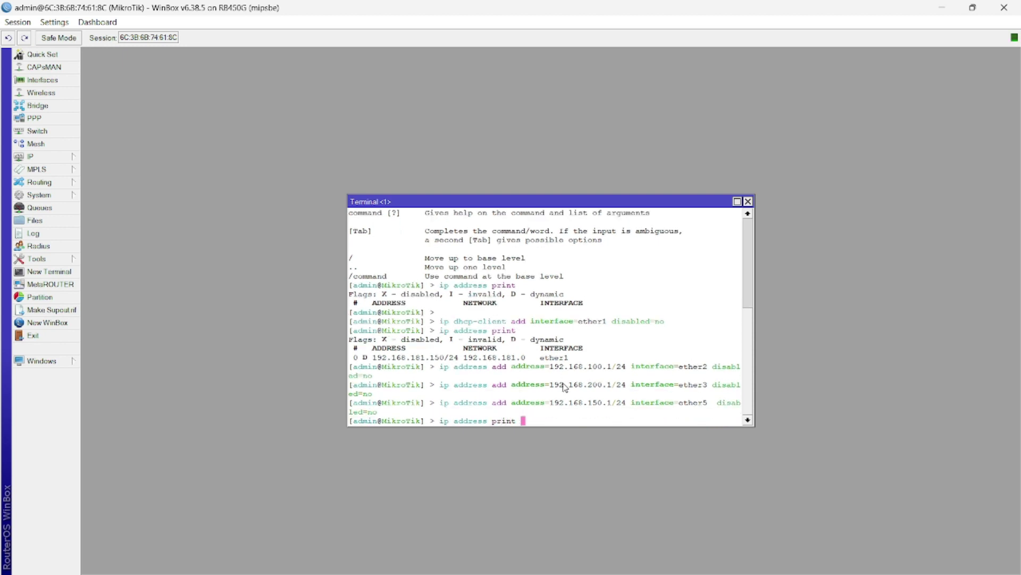
key(Return)
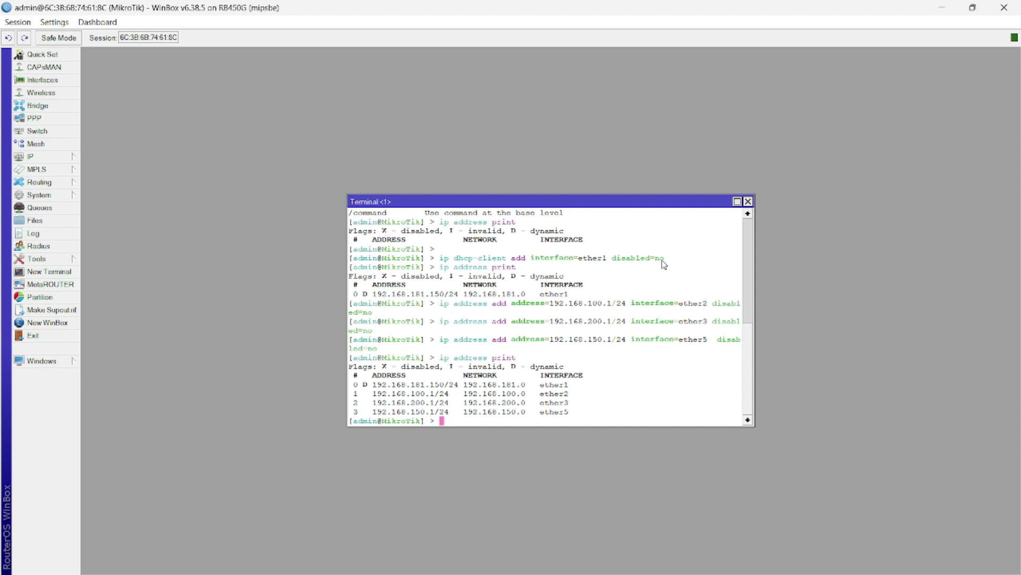
Step: Run DHCP server setup on ether2, accepting 192.168.100.0/24, gateway 192.168.100.1 and pool .2–.254
text(ip dhcp-server set)
key(BackSpace)
key(BackSpace)
text(tup)
key(Return)
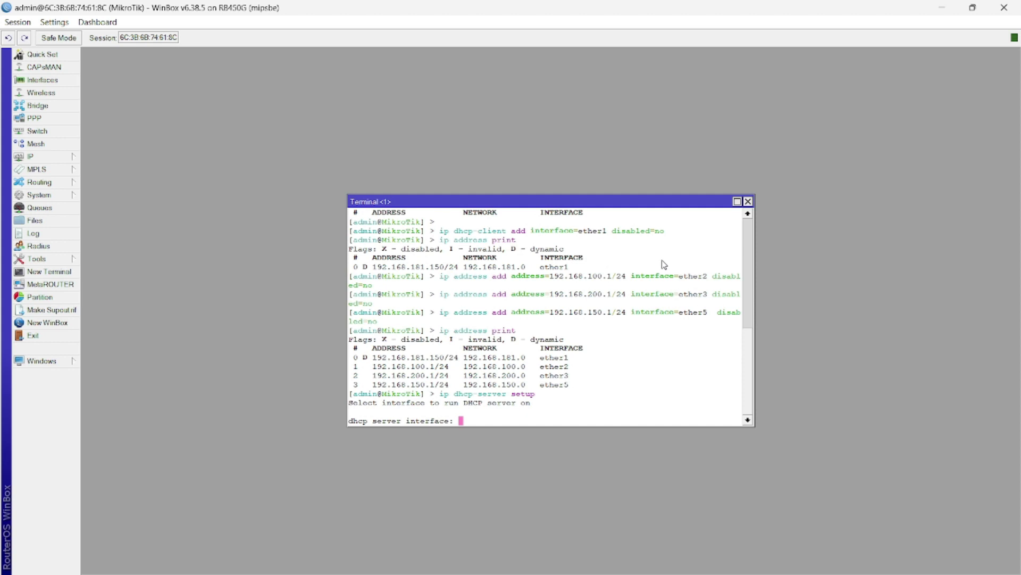
text(2)
key(BackSpace)
text(ether2)
key(Return)
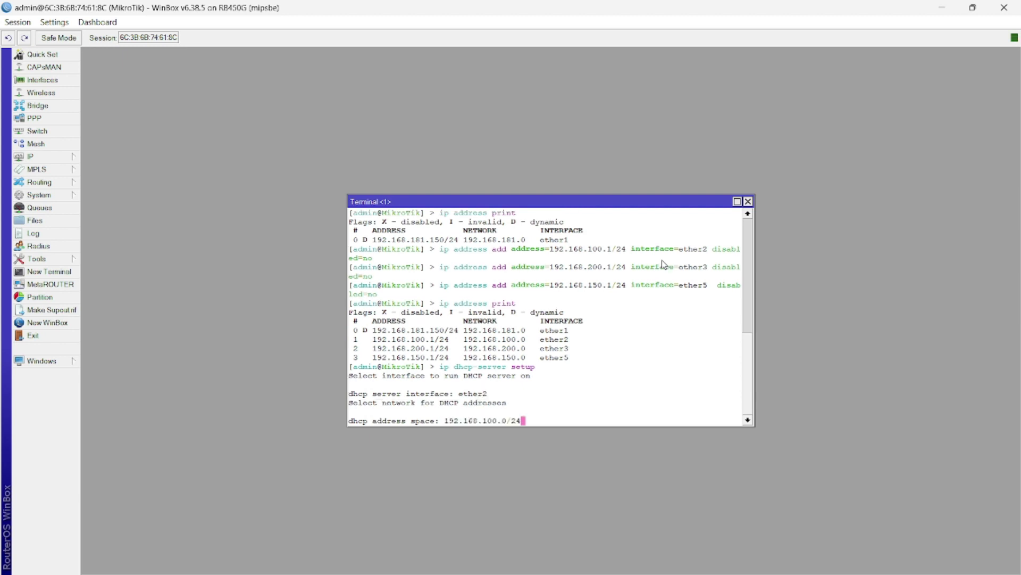
key(Return)
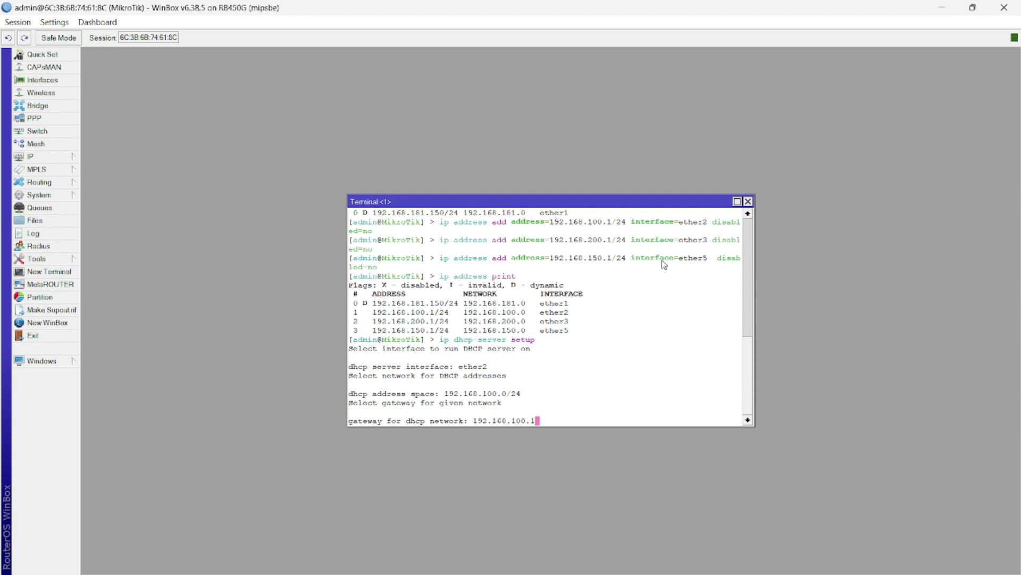
key(Return)
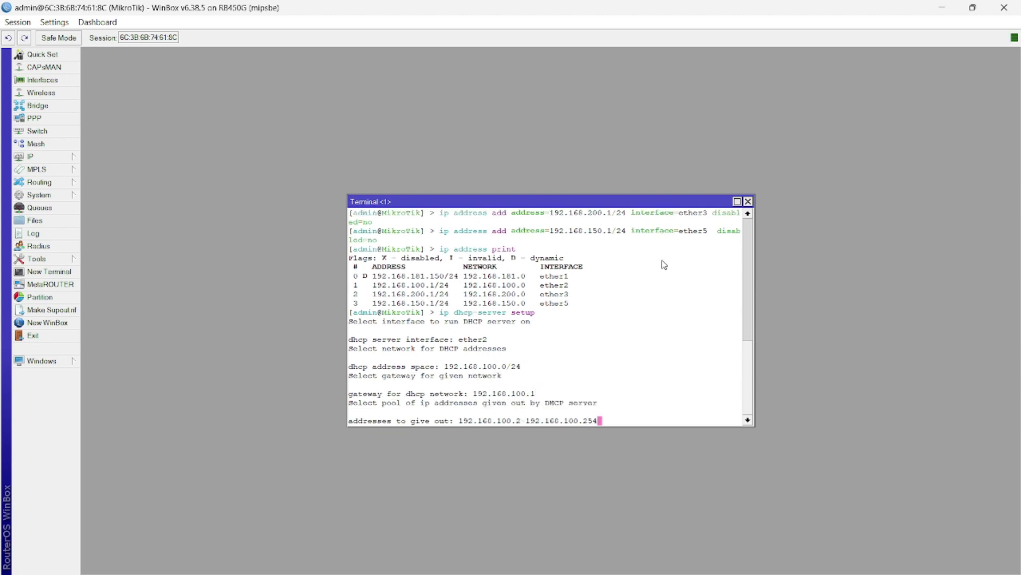
key(Return)
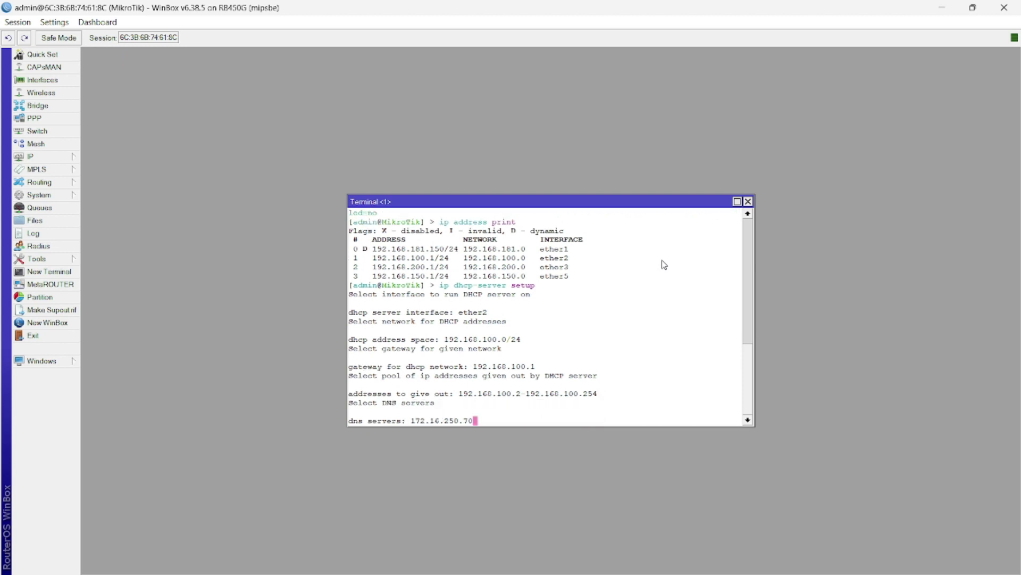
Step: Set DNS server 8.8.8.8 and a 24h lease to finish the ether2 DHCP server
key(BackSpace)
key(BackSpace)
key(BackSpace)
key(BackSpace)
key(BackSpace)
key(BackSpace)
key(BackSpace)
key(BackSpace)
key(BackSpace)
key(BackSpace)
key(BackSpace)
key(BackSpace)
key(BackSpace)
text(8.8.8.8)
key(Return)
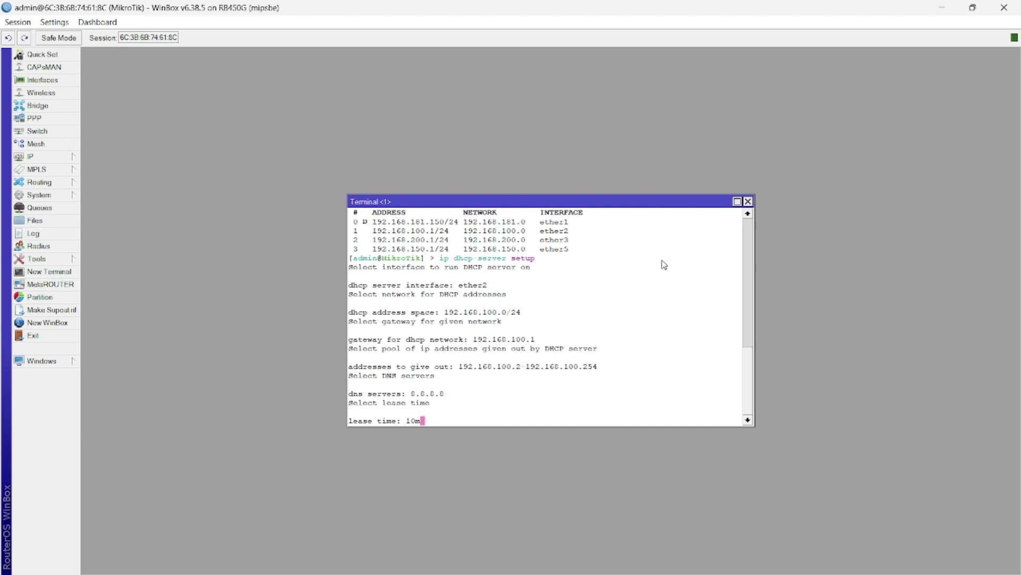
key(BackSpace)
key(BackSpace)
key(BackSpace)
text(24h)
key(Return)
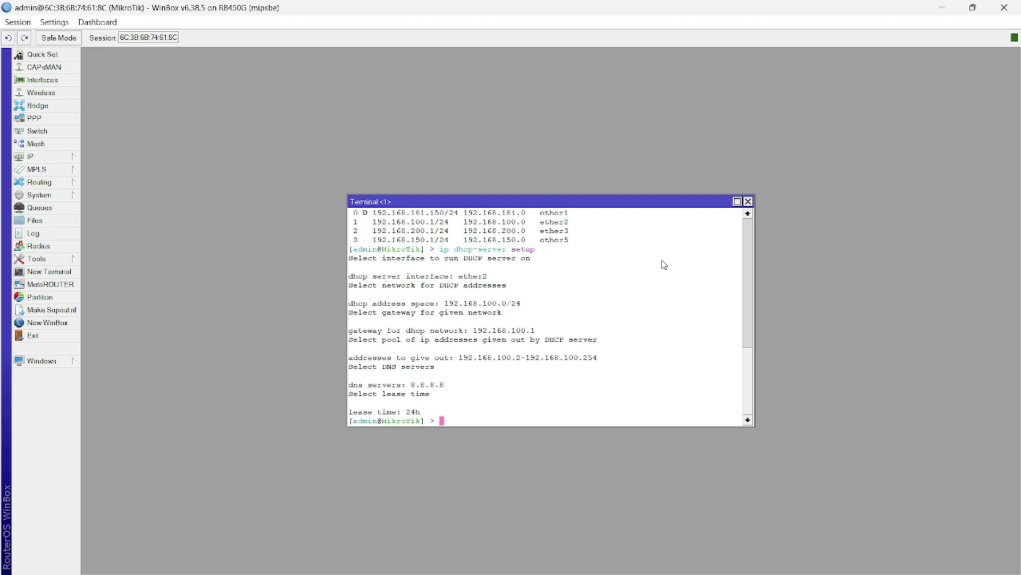
text(ip dhcp-server setup)
Step: Start DHCP server setup on ether3, accepting the proposed address space, gateway and pool
key(Return)
text(ether3)
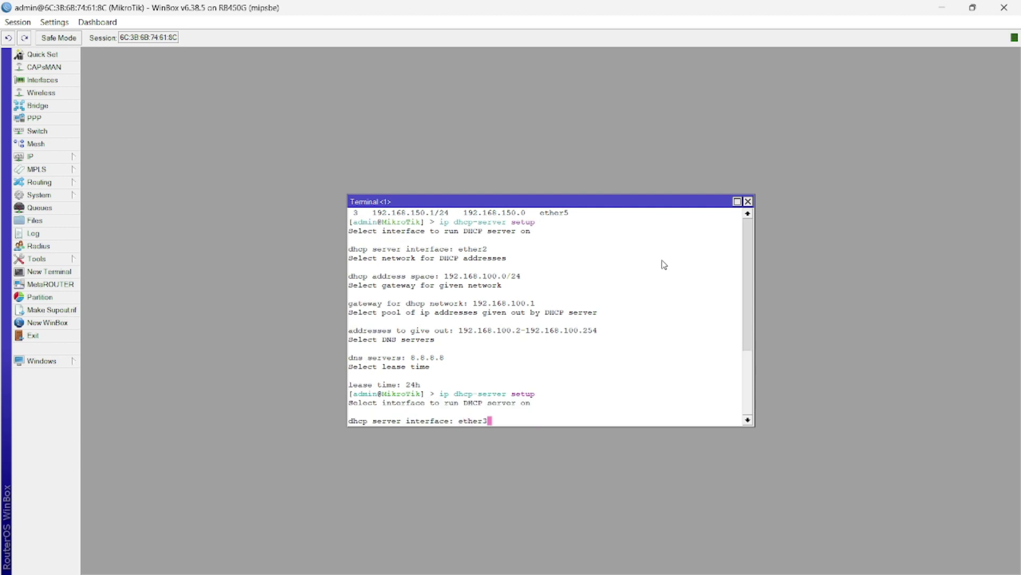
key(Return)
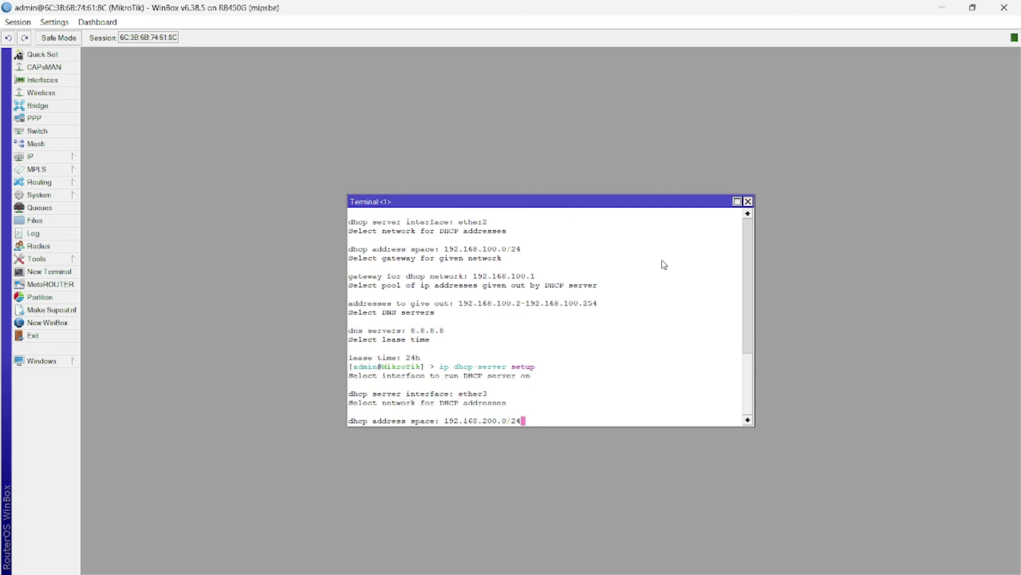
key(Return)
key(Return)
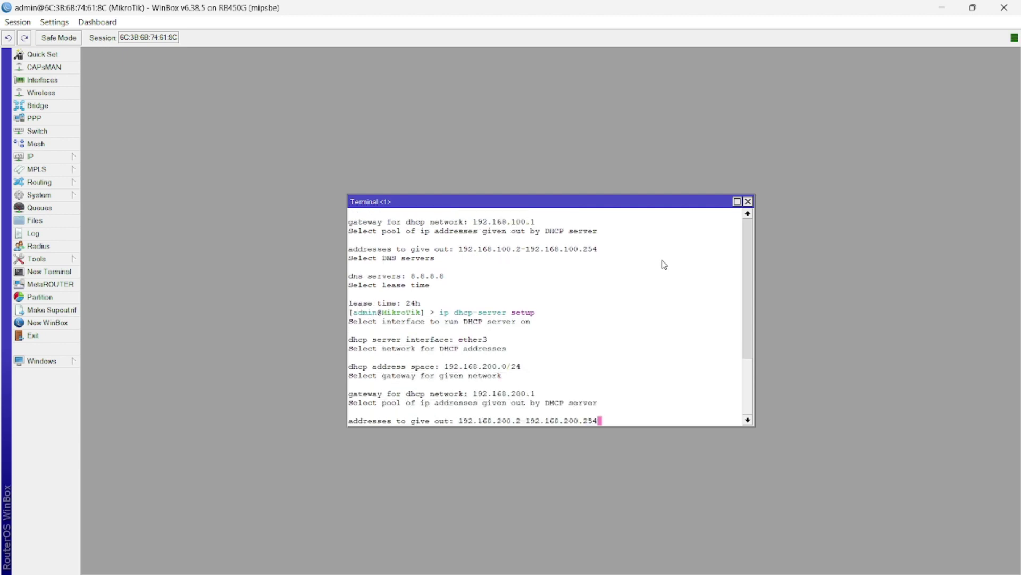
key(Return)
Step: Set DNS 8.8.8.8 and a 24h lease to complete the ether3 DHCP server
key(BackSpace)
key(BackSpace)
key(BackSpace)
key(BackSpace)
key(BackSpace)
key(BackSpace)
key(BackSpace)
key(BackSpace)
key(BackSpace)
key(BackSpace)
key(BackSpace)
key(BackSpace)
key(BackSpace)
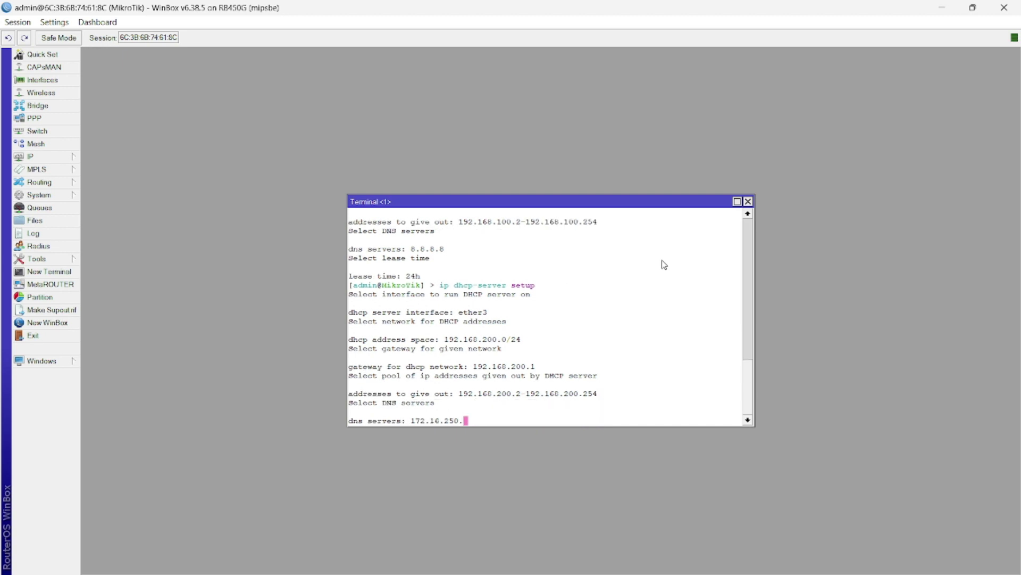
text(8)
text(8)
key(BackSpace)
text(.8.8.8)
key(Return)
key(BackSpace)
key(BackSpace)
key(BackSpace)
text(24h)
key(Return)
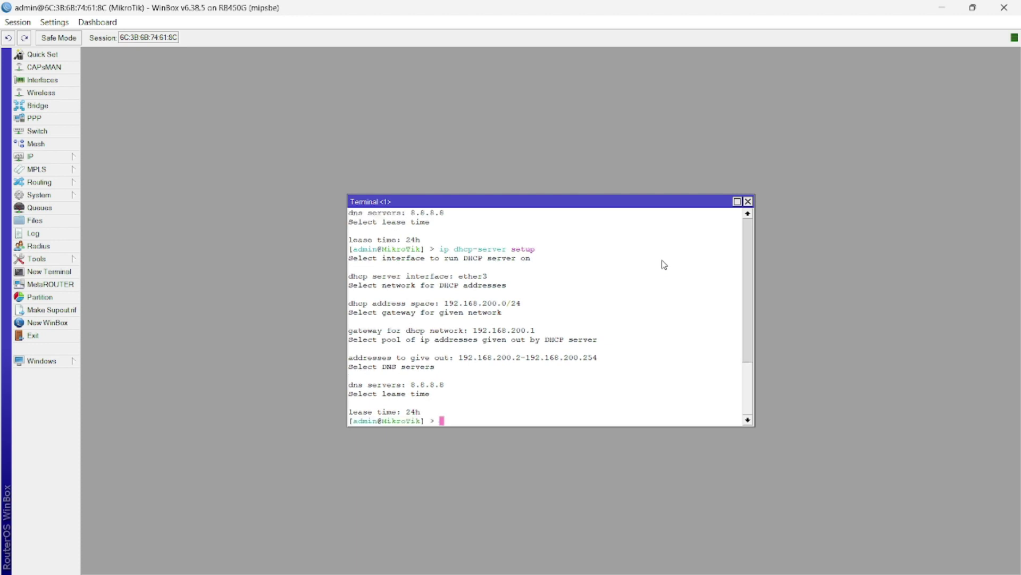
text(ip firewall nat add chain=)
Step: Add an enabled NAT rule with chain=srcnat and action=masquerade
key(Tab)
key(Tab)
text(srcnat )
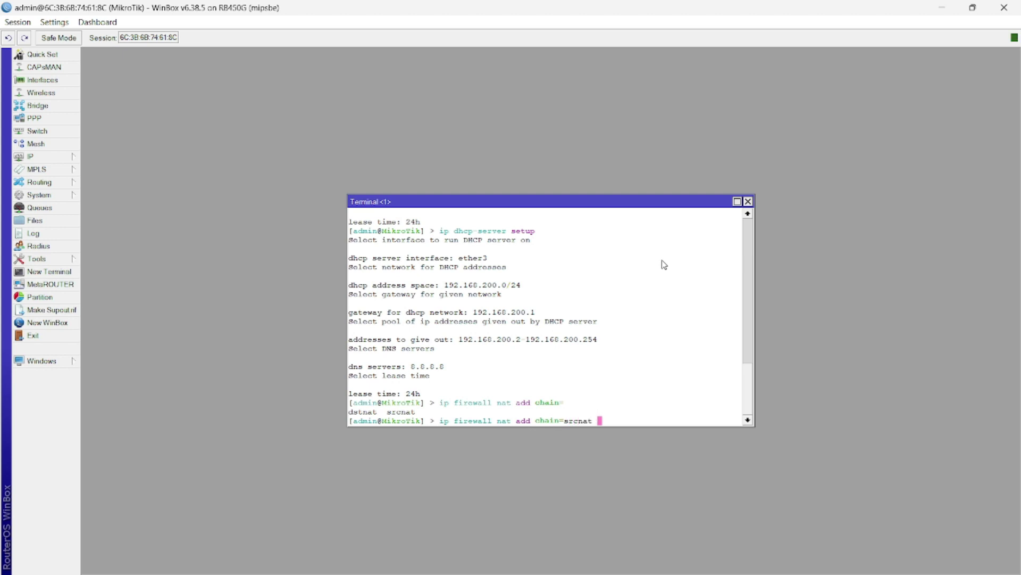
text(action=masq)
key(Tab)
text(dis)
key(Tab)
text(no)
key(Return)
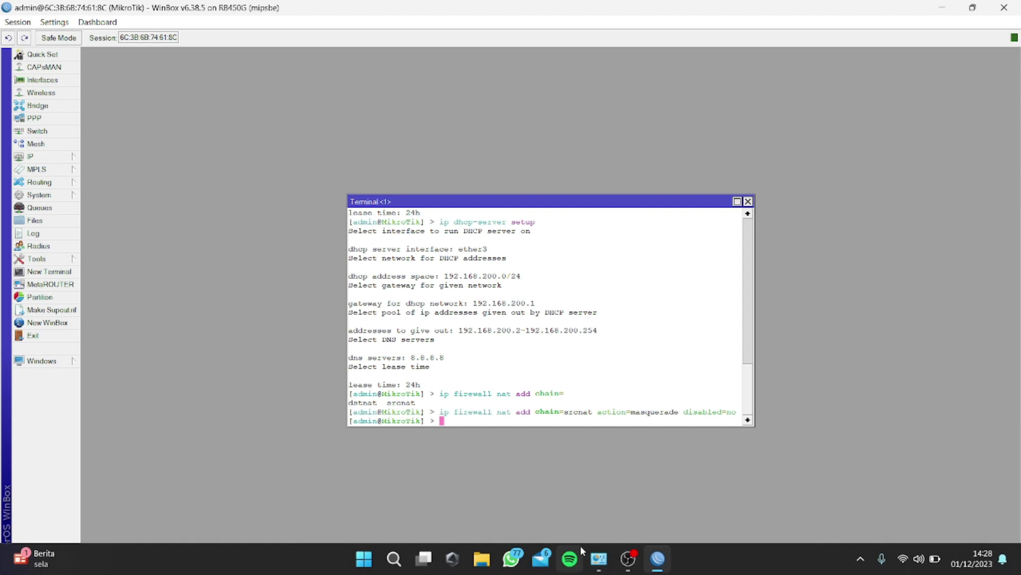
Step: Open the Ethernet adapter's IPv4 properties via Network and Sharing Center's adapter settings
click(599, 565)
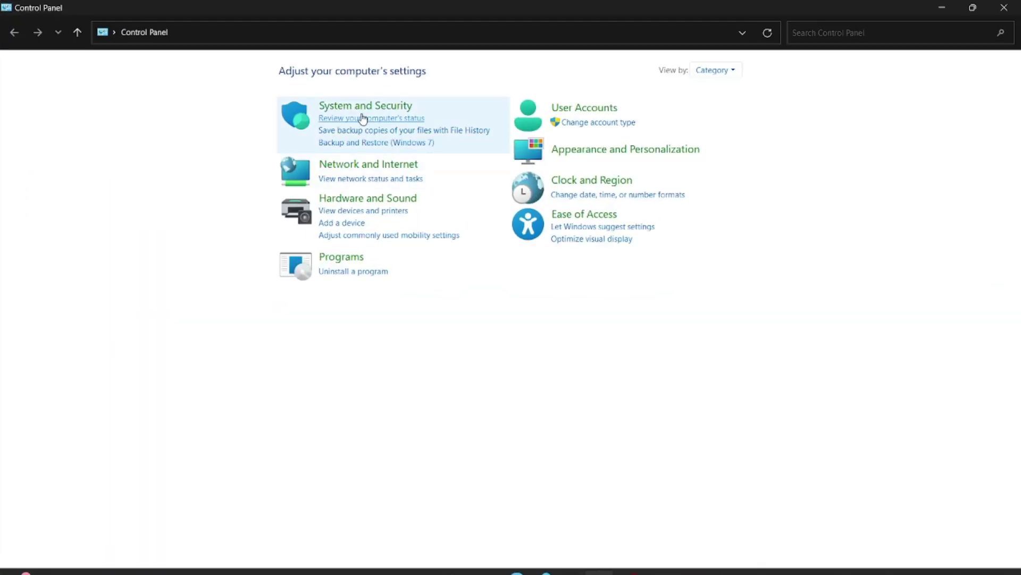
click(343, 163)
click(236, 73)
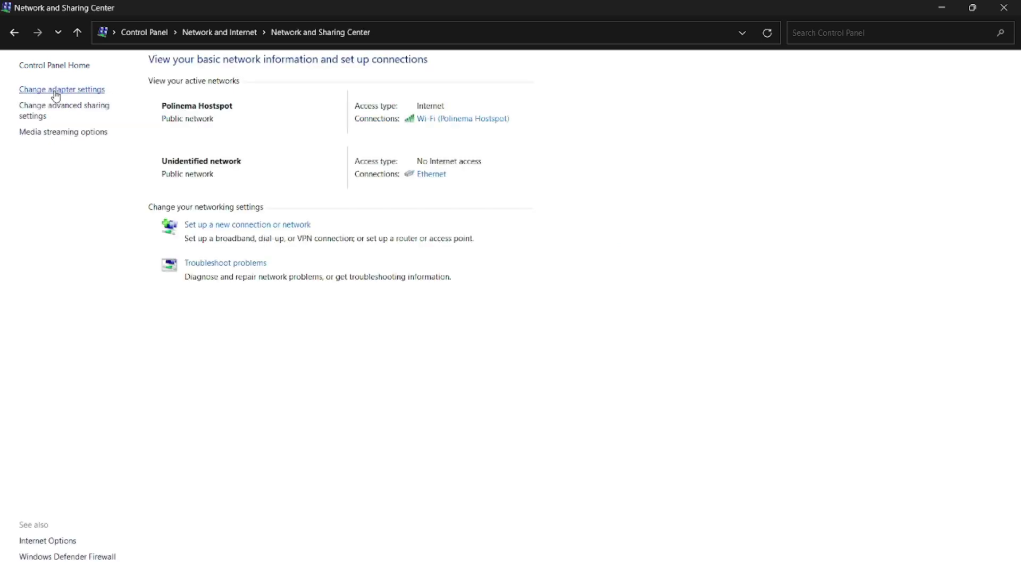
click(55, 92)
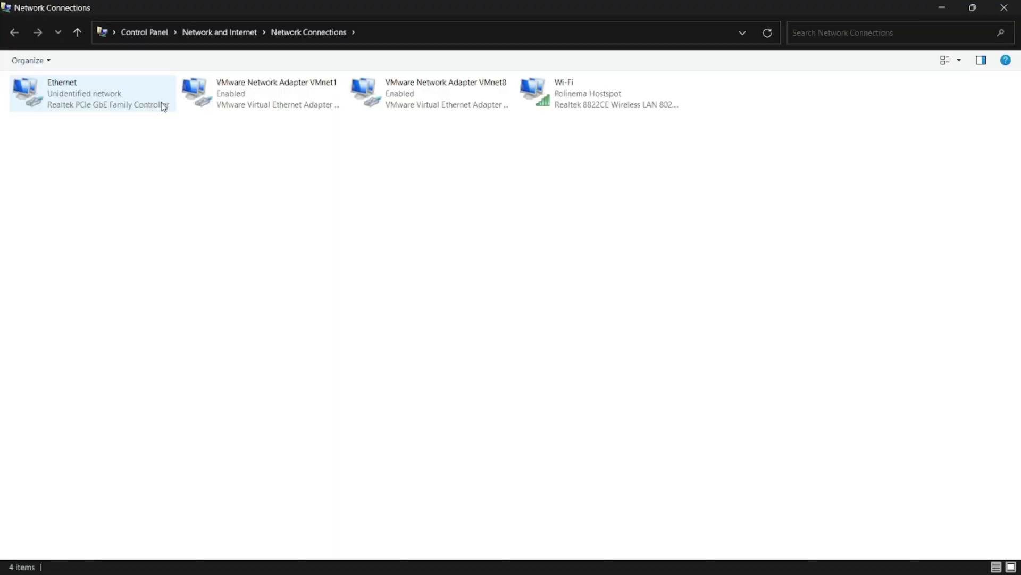
right_click(98, 93)
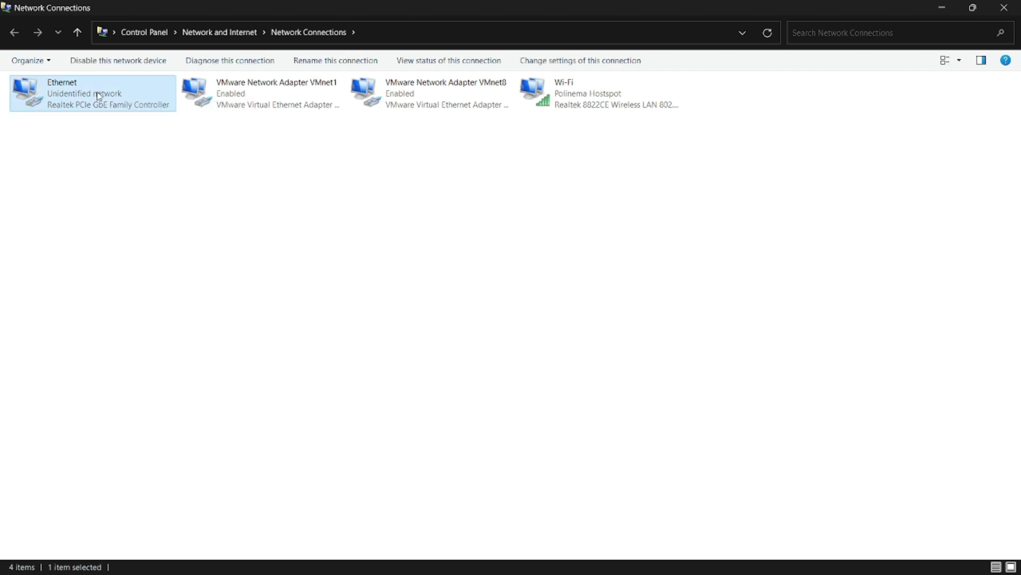
click(152, 221)
scroll(148, 217, down, 2)
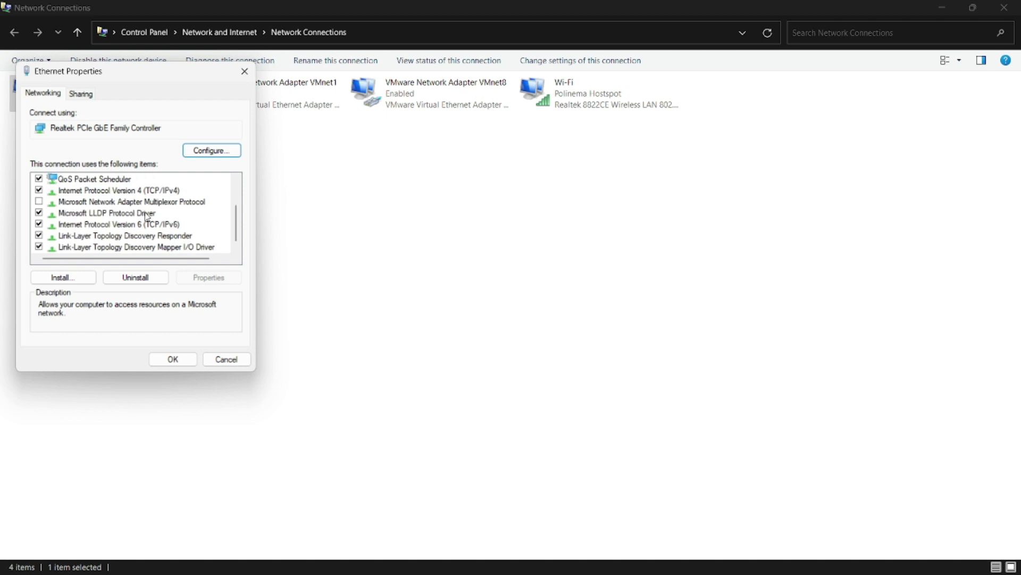
double_click(116, 190)
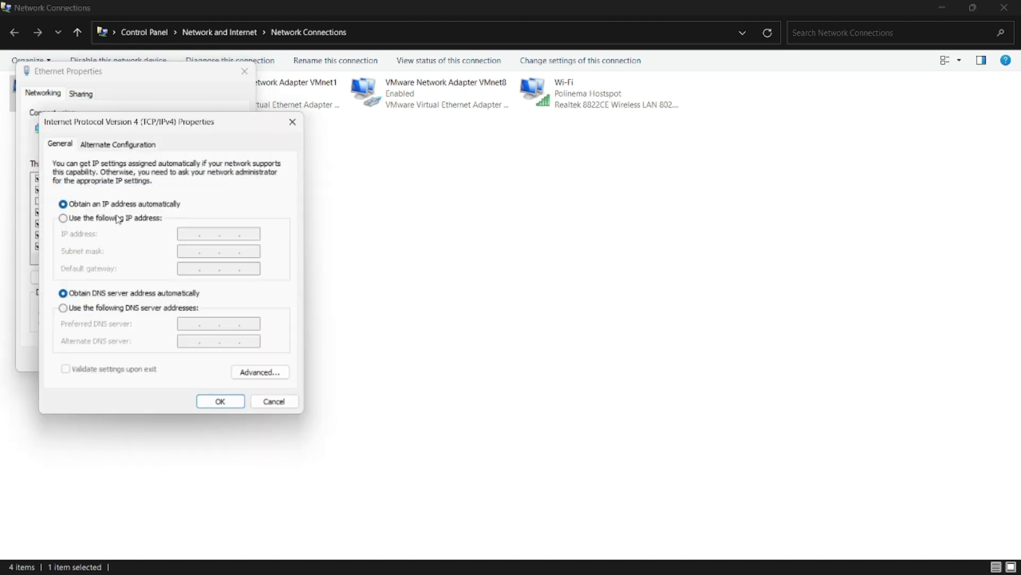
Step: Give the Ethernet adapter static IP 192.168.150.2, mask 255.255.255.0, gateway 192.168.150.1, and save
click(117, 219)
click(187, 232)
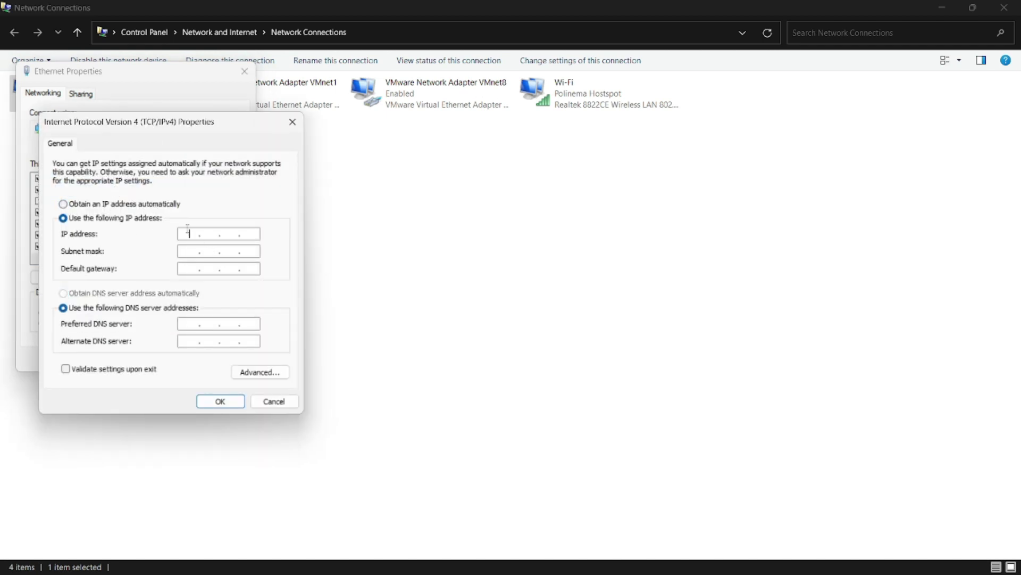
text(192 . 168 . 150 . 2)
key(Tab)
key(Tab)
text(192 . )
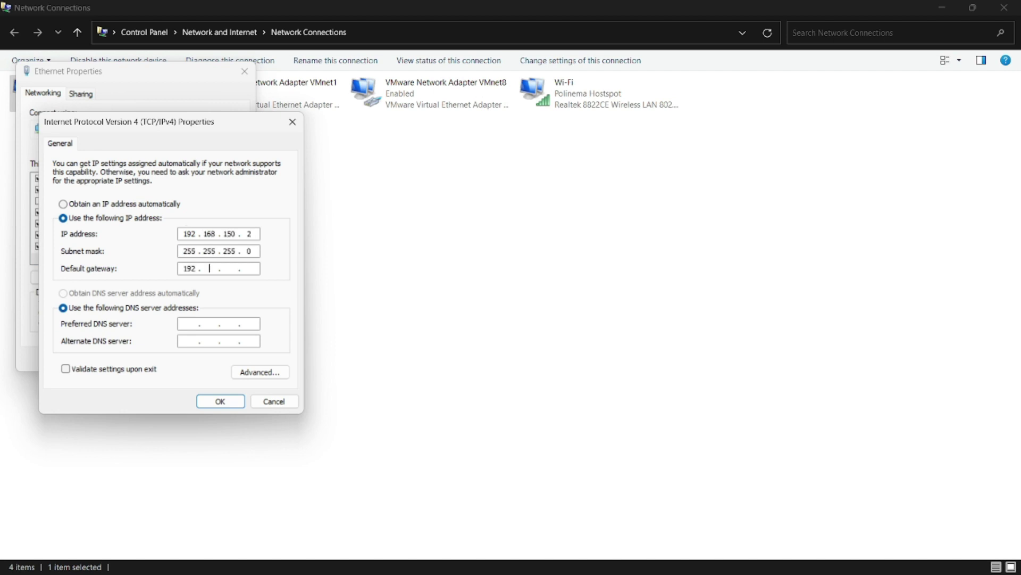
text(168 . 150 . 1)
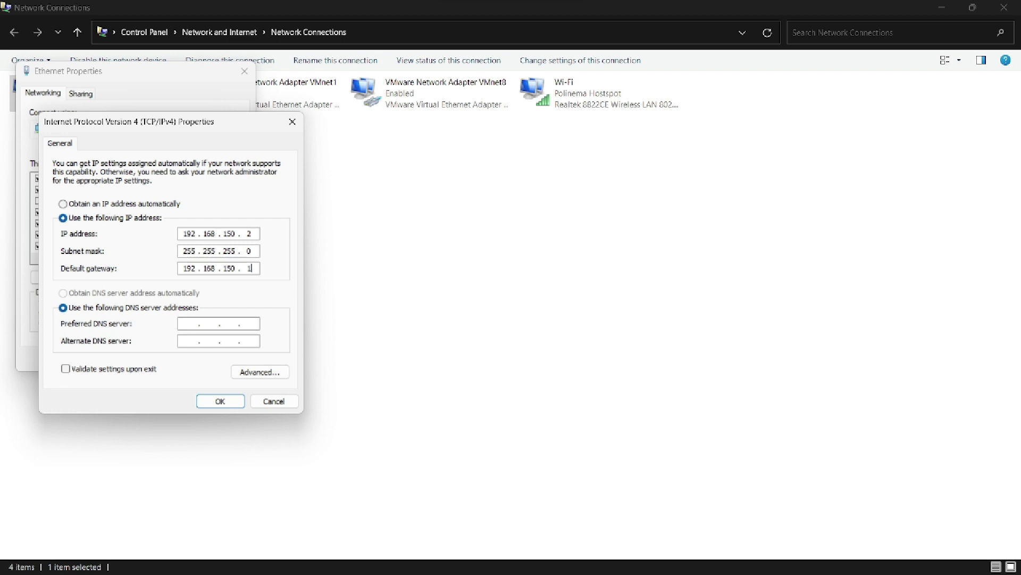
click(221, 400)
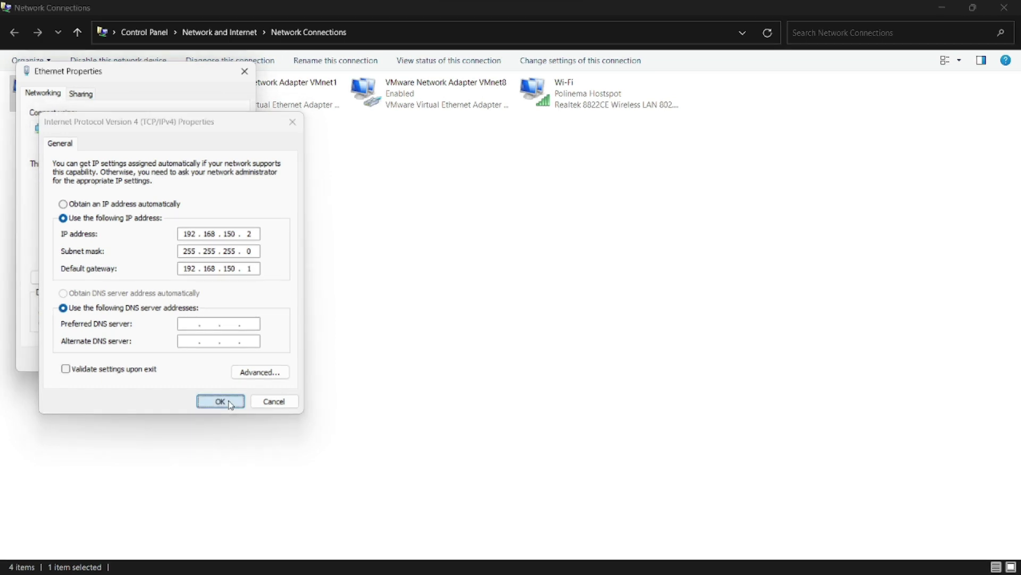
click(170, 363)
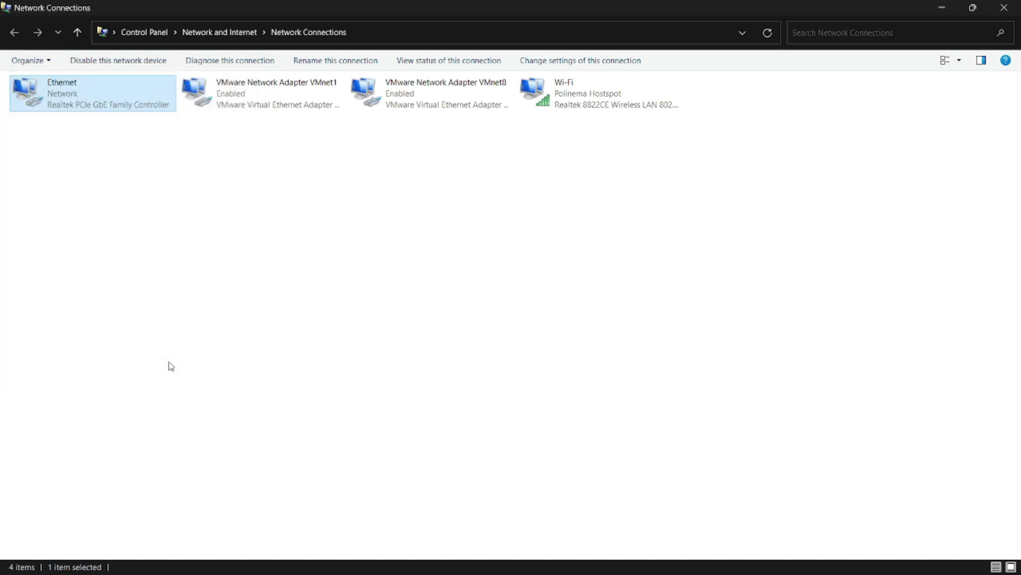
key(super)
Step: Open Command Prompt and ping 192.168.150.1, then 192.168.200.1
text(cmd)
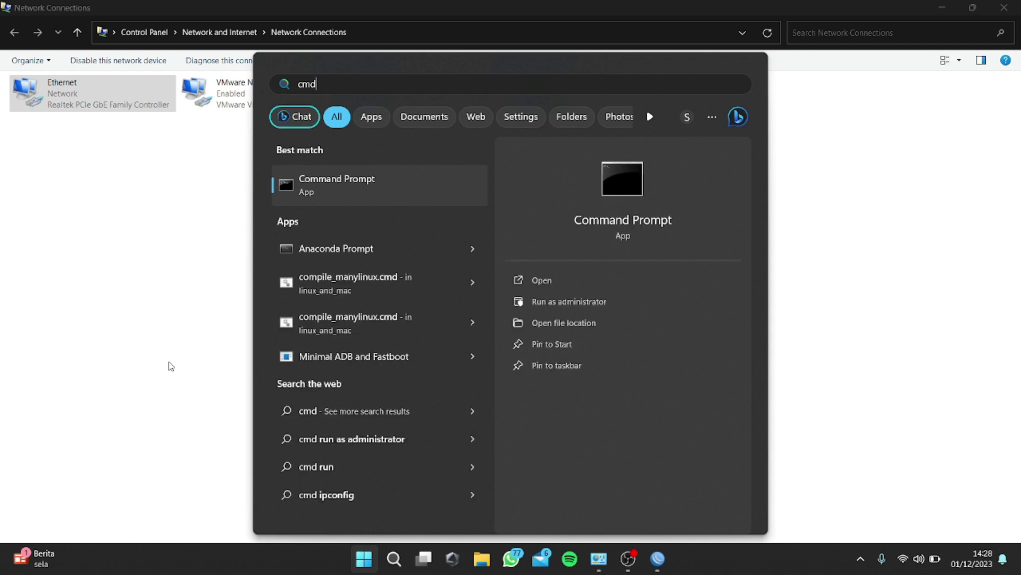
key(Return)
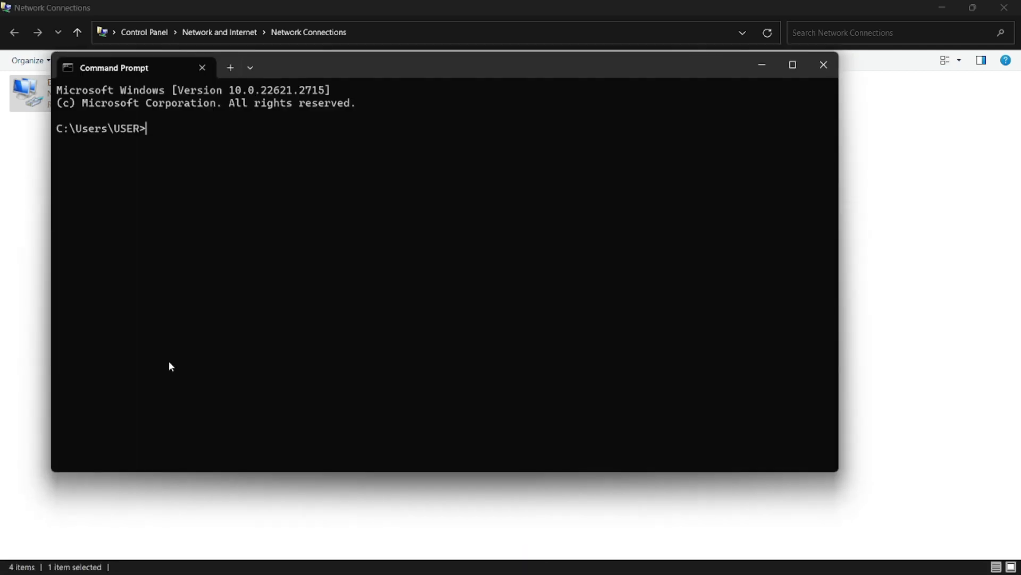
text(ping 192.168.150.1)
key(Return)
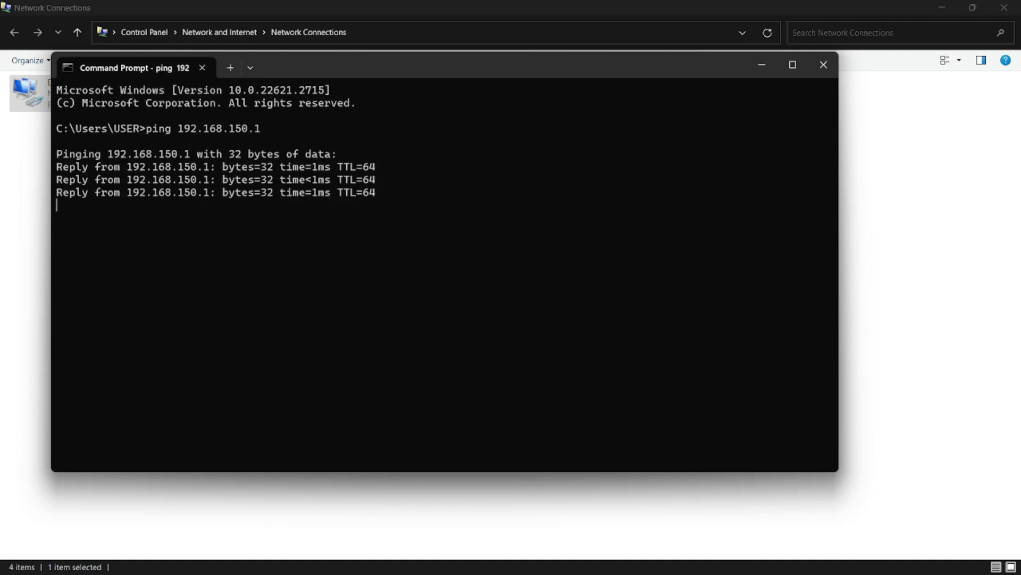
key(ctrl+c)
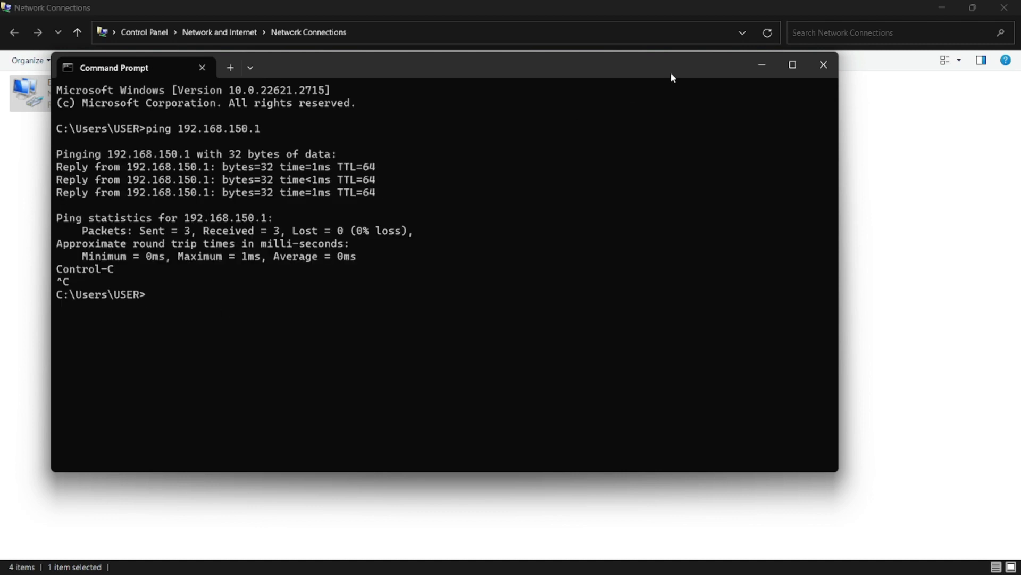
key(Up)
key(BackSpace)
key(BackSpace)
key(BackSpace)
key(BackSpace)
key(BackSpace)
text(200.1)
key(Return)
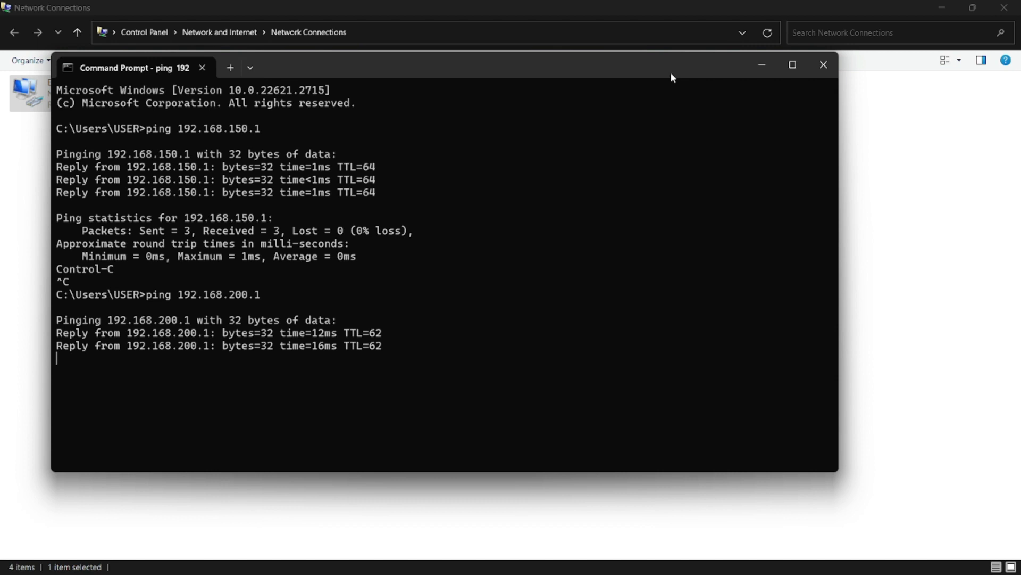
key(ctrl+c)
Step: Ping 192.168.200.1 again, then 192.168.100.1, and minimize Command Prompt
key(Up)
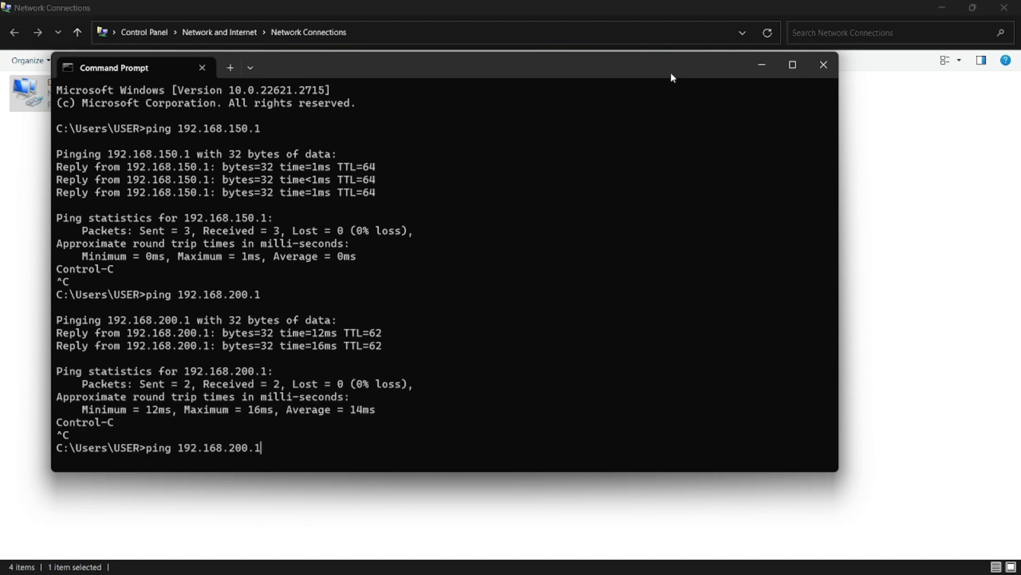
key(Left)
key(Left)
key(Left)
key(Left)
key(Return)
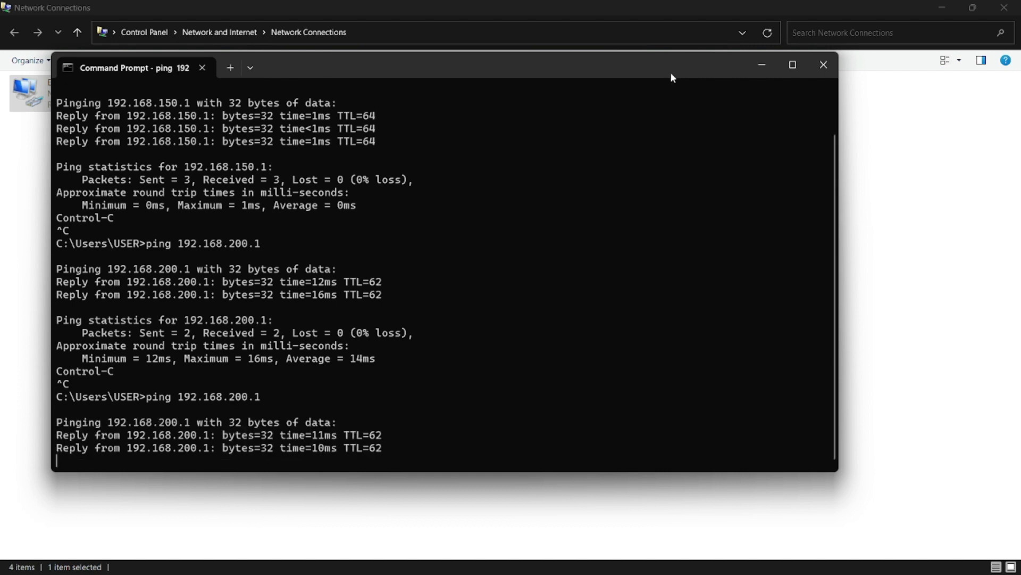
key(ctrl+c)
key(Up)
key(Left)
key(Left)
key(Left)
key(Left)
key(BackSpace)
text(1)
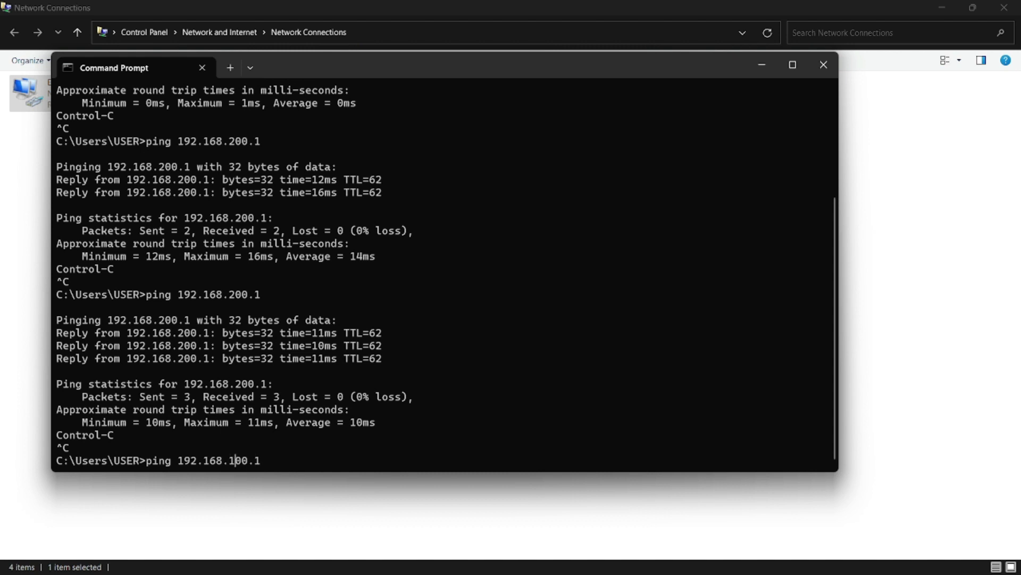
key(Return)
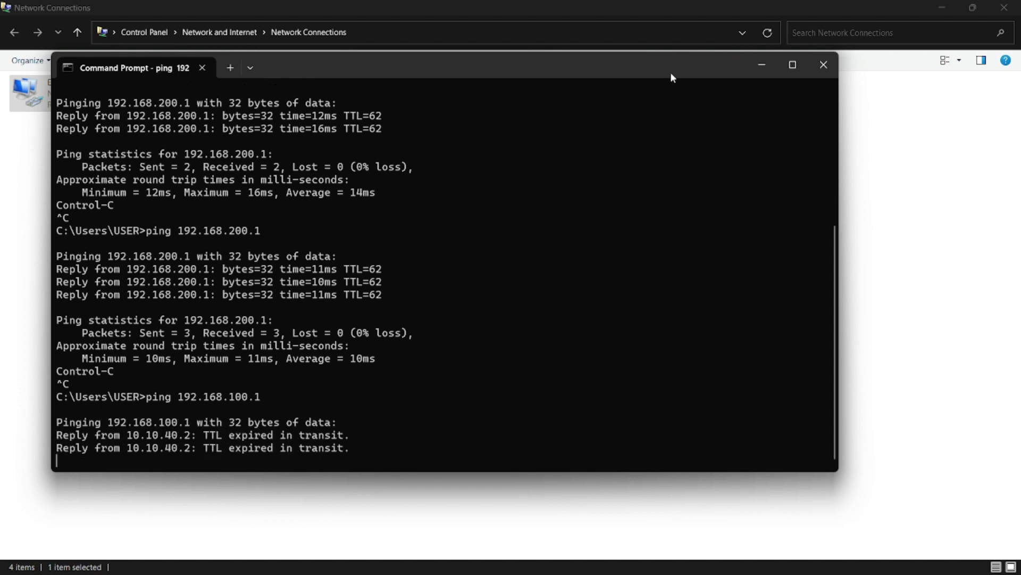
key(ctrl+c)
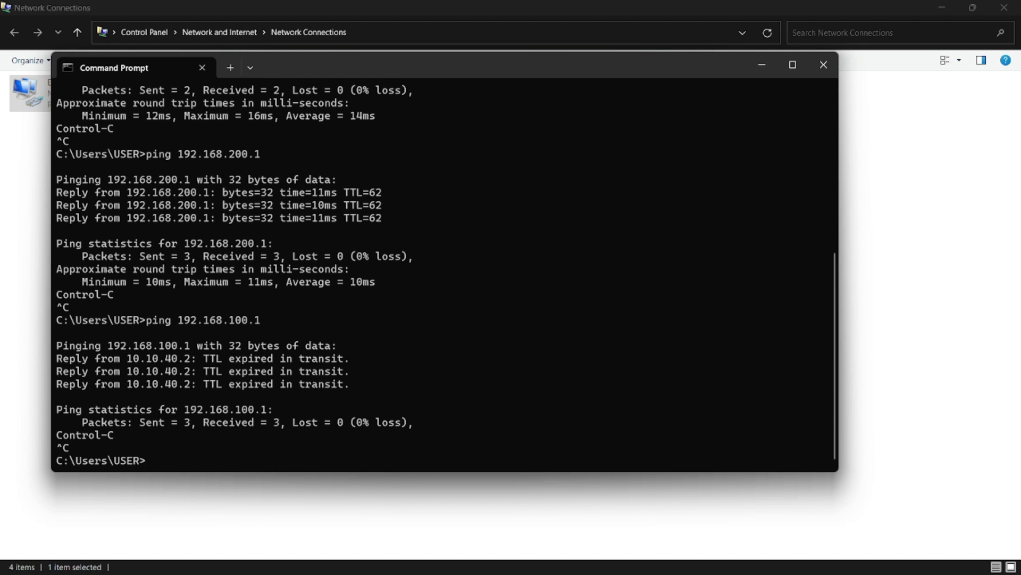
click(761, 64)
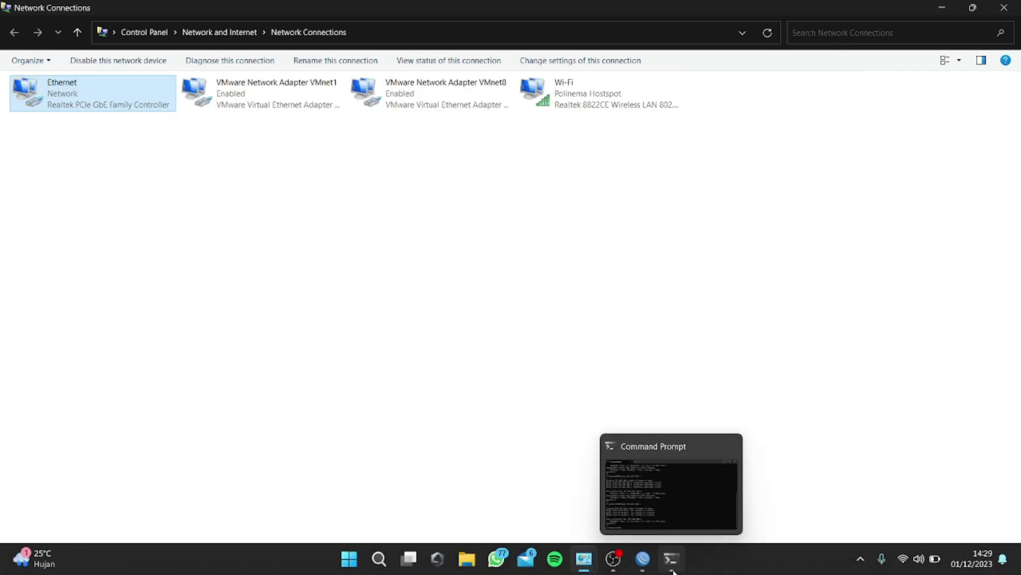
Step: List the router's IP addresses with 'ip address print' in the WinBox terminal
click(642, 558)
text(ip address print)
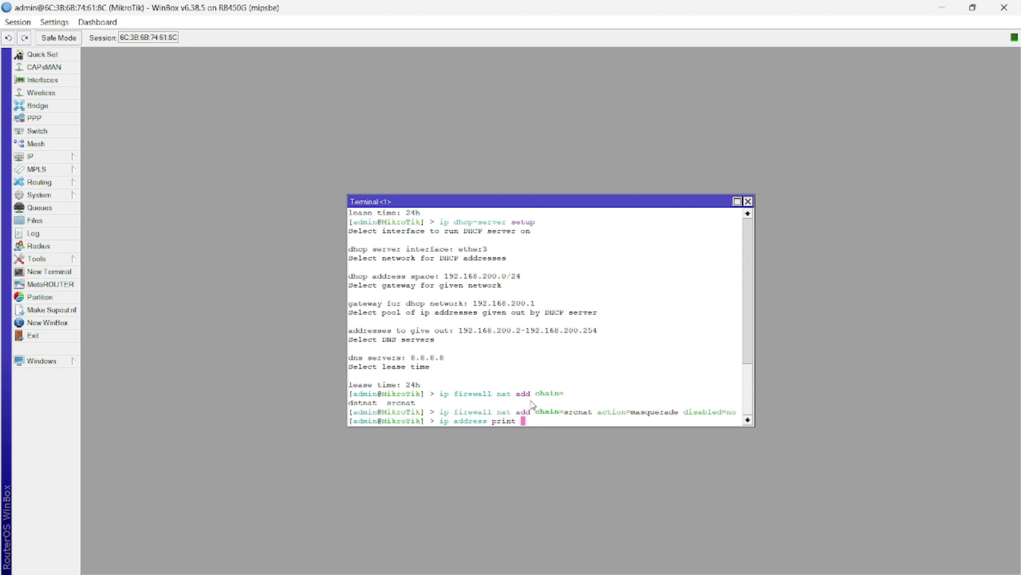
key(Return)
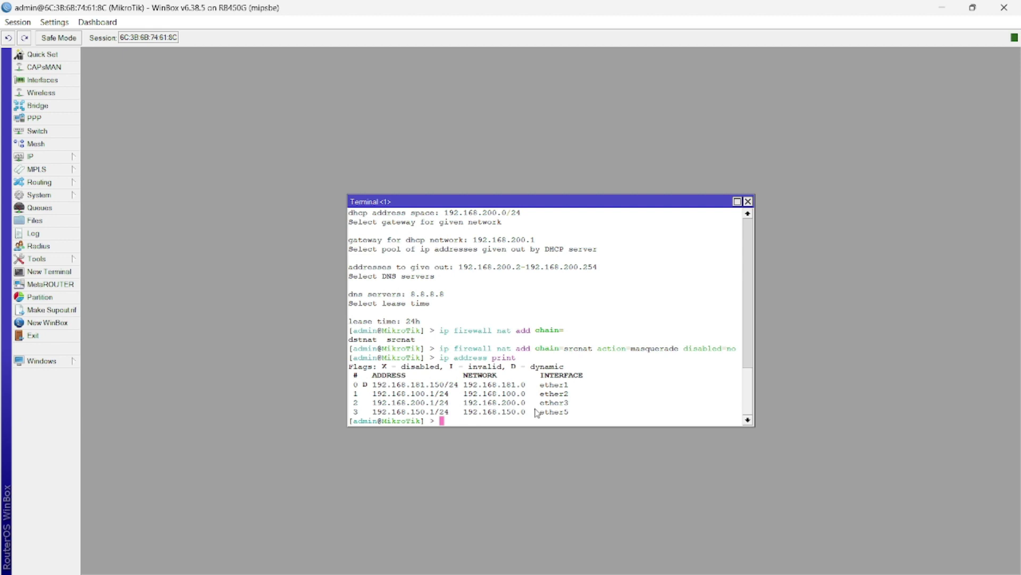
key(alt+Tab)
key(alt+Tab)
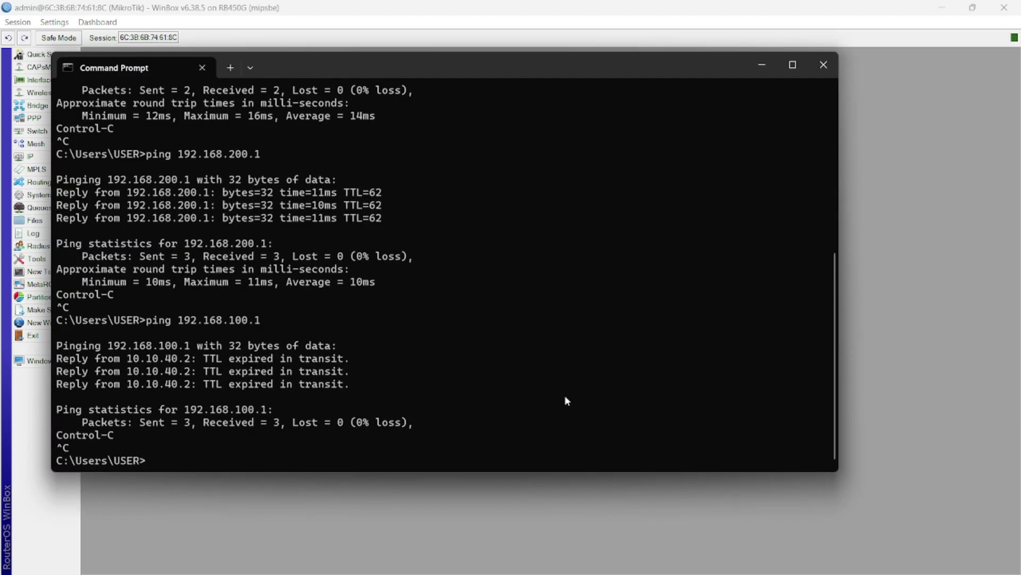
Step: Ping 192.168.181.150 and confirm it replies with 0% loss
key(Up)
key(BackSpace)
key(BackSpace)
key(BackSpace)
key(BackSpace)
text(81.150)
key(Return)
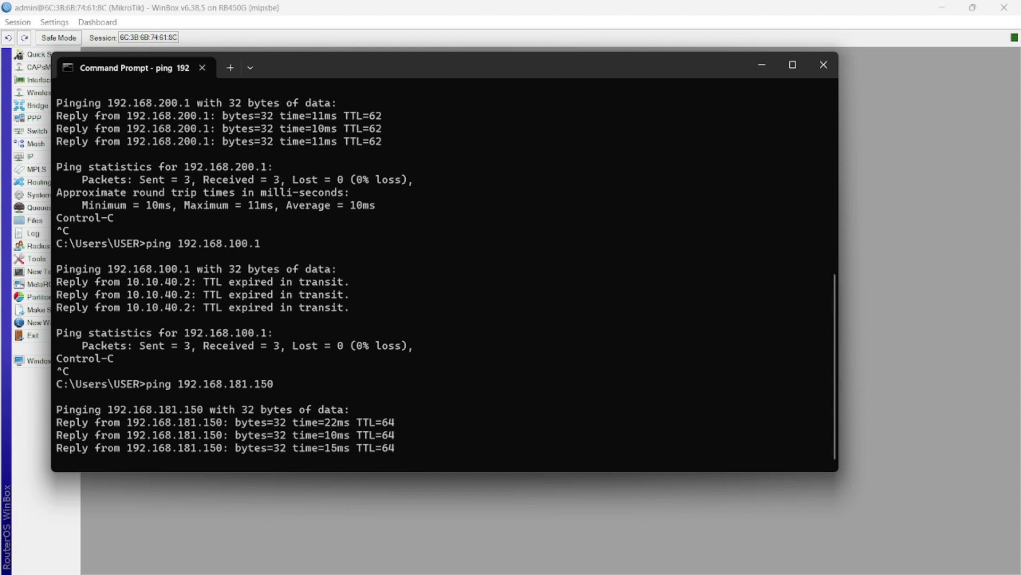
key(ctrl+c)
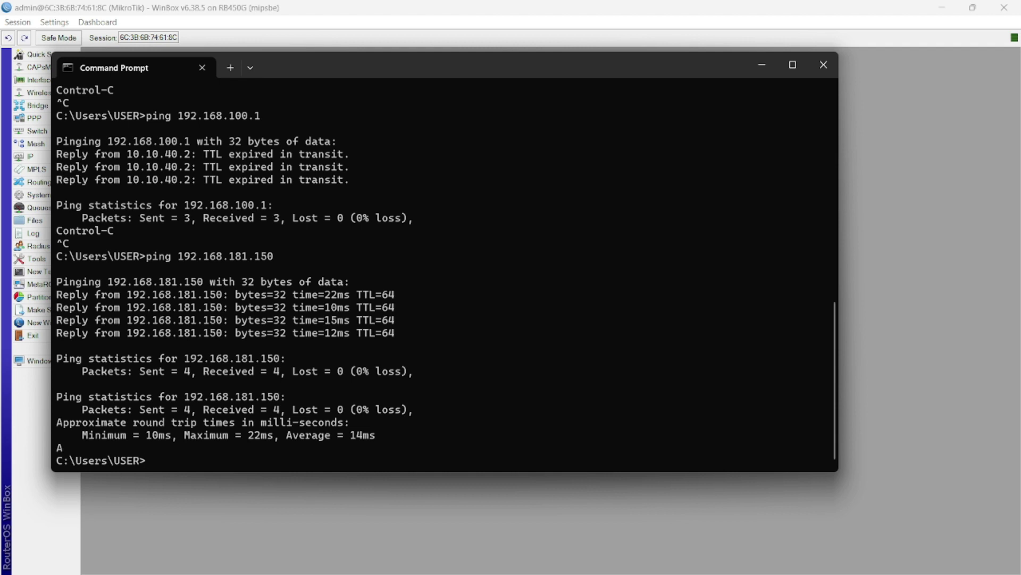
Step: Ping 192.168.200.254, which at first gets no replies
key(Up)
key(BackSpace)
key(BackSpace)
key(BackSpace)
key(BackSpace)
key(BackSpace)
key(BackSpace)
key(BackSpace)
text(2--.250)
key(BackSpace)
key(BackSpace)
key(BackSpace)
key(BackSpace)
key(BackSpace)
key(BackSpace)
text(00.254)
key(Return)
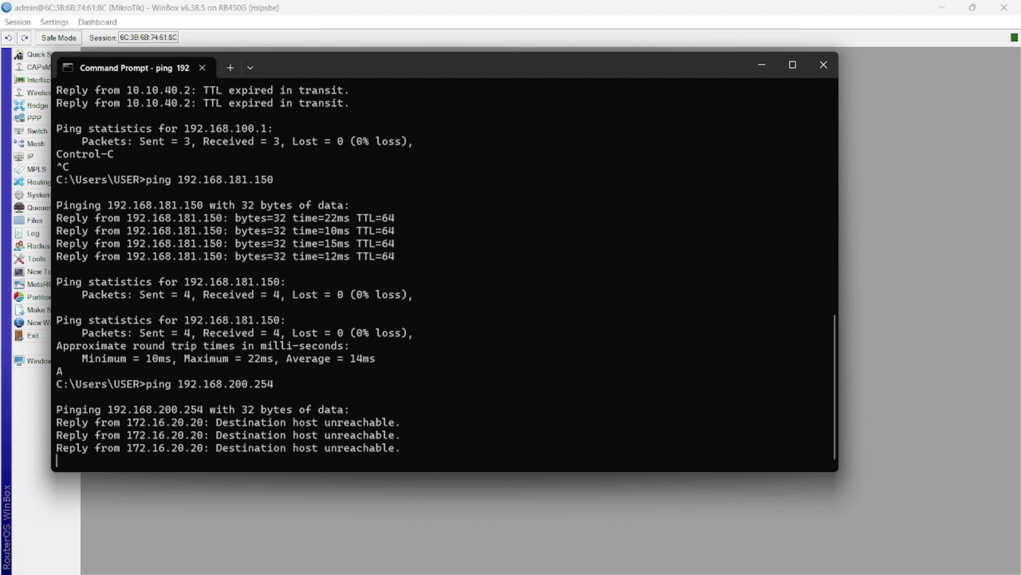
key(ctrl+c)
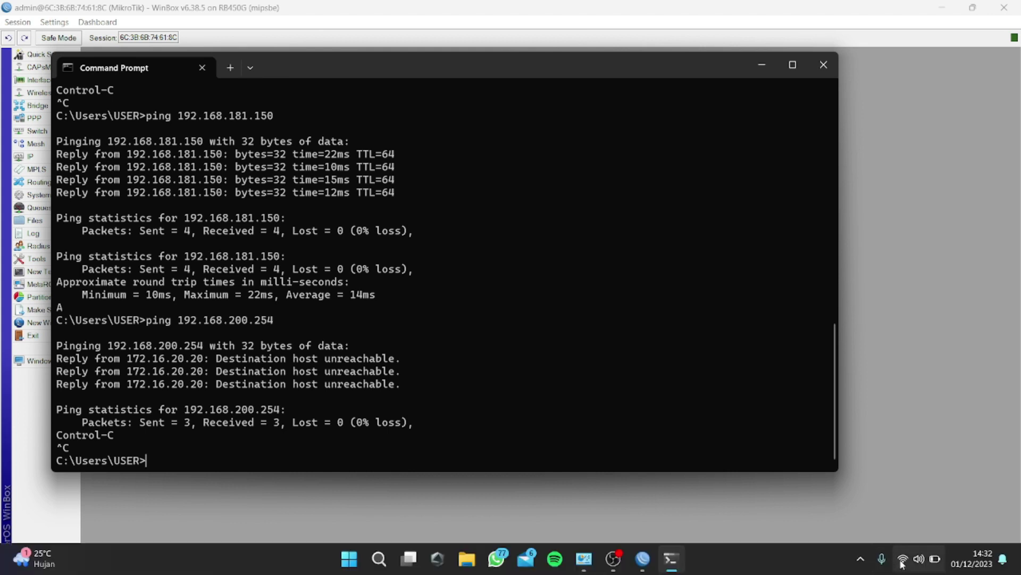
Step: Ping 192.168.200.254 again, now answered with 0% loss
mouse_move(903, 563)
key(Up)
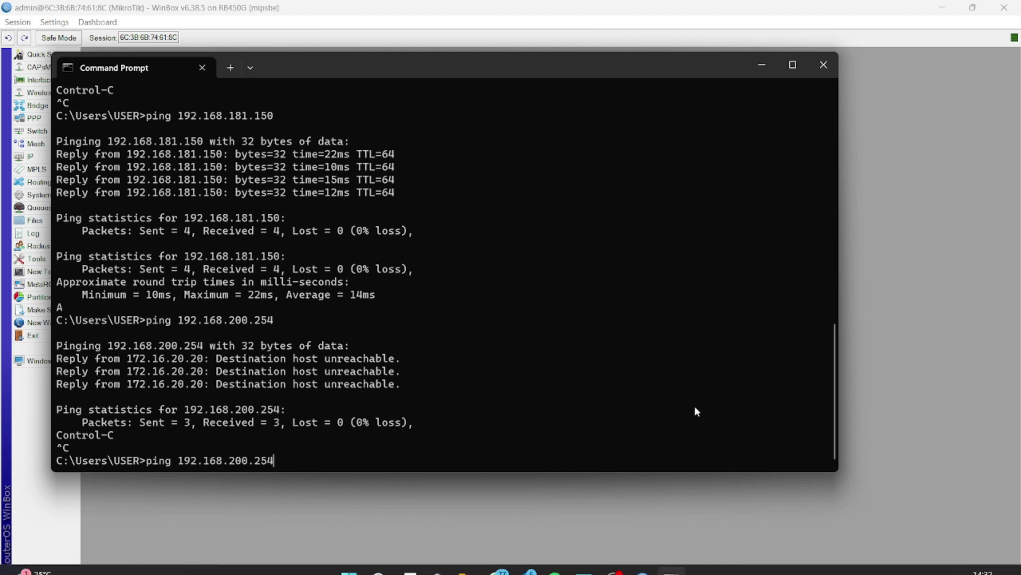
key(Return)
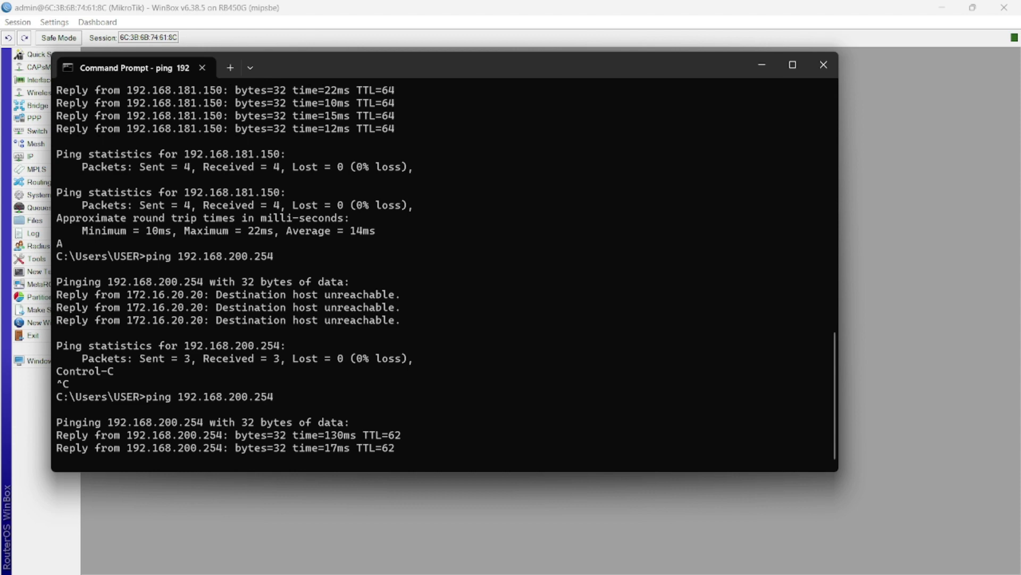
key(ctrl+c)
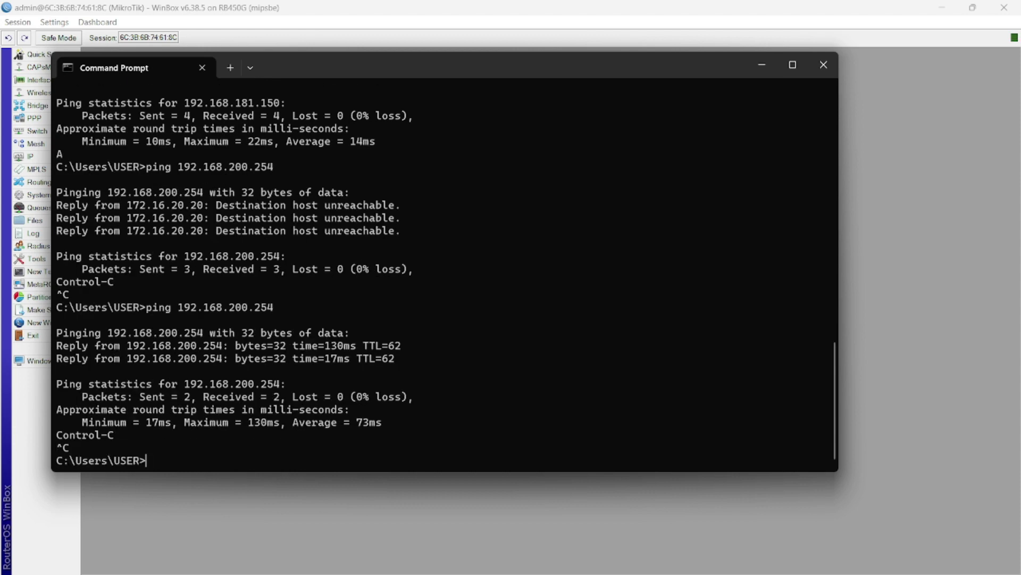
click(617, 567)
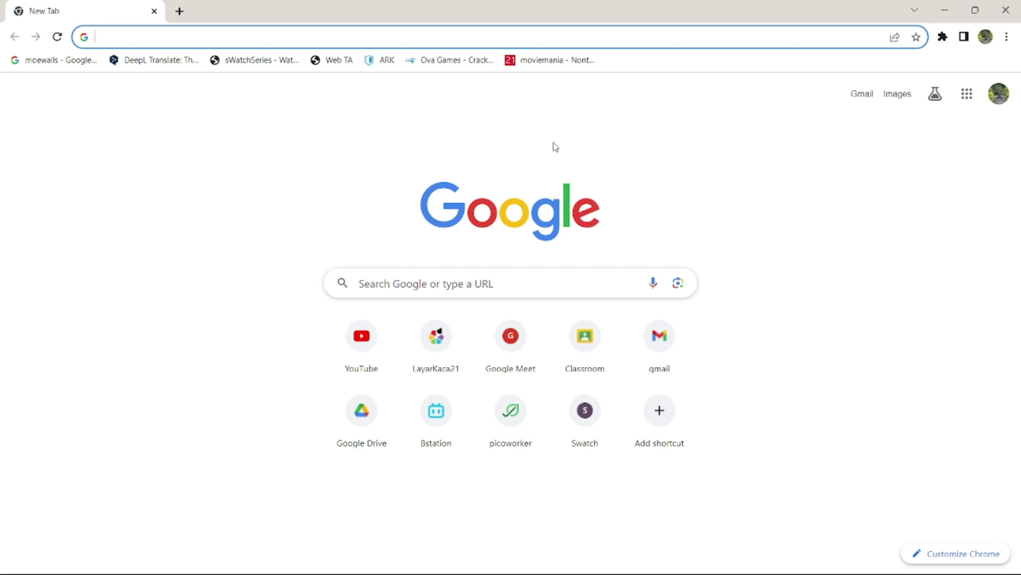
Step: Log in to FreePBX at 192.168.200.254 as the admin user and dismiss the breach warning
text(192.)
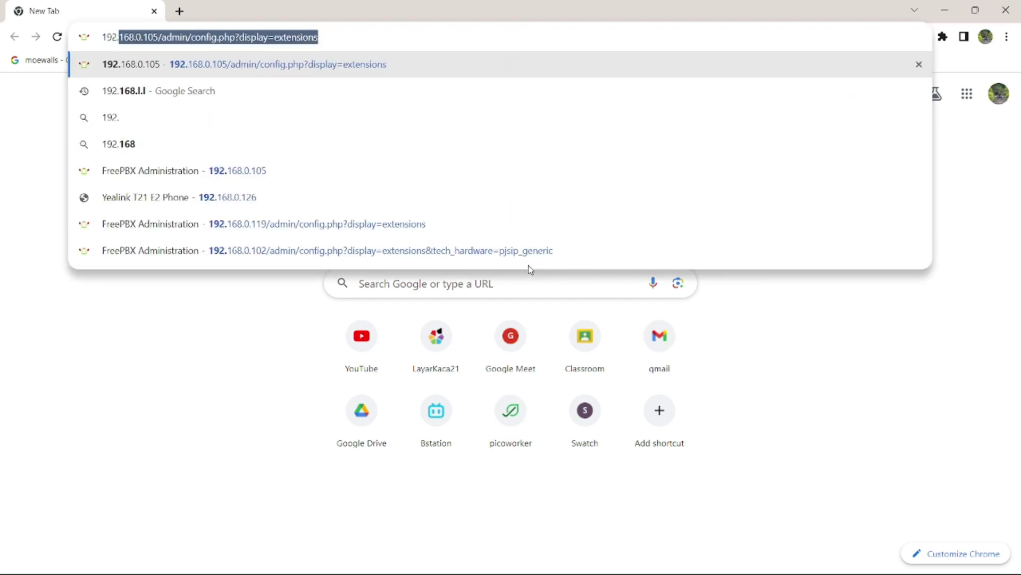
text(168.200.2)
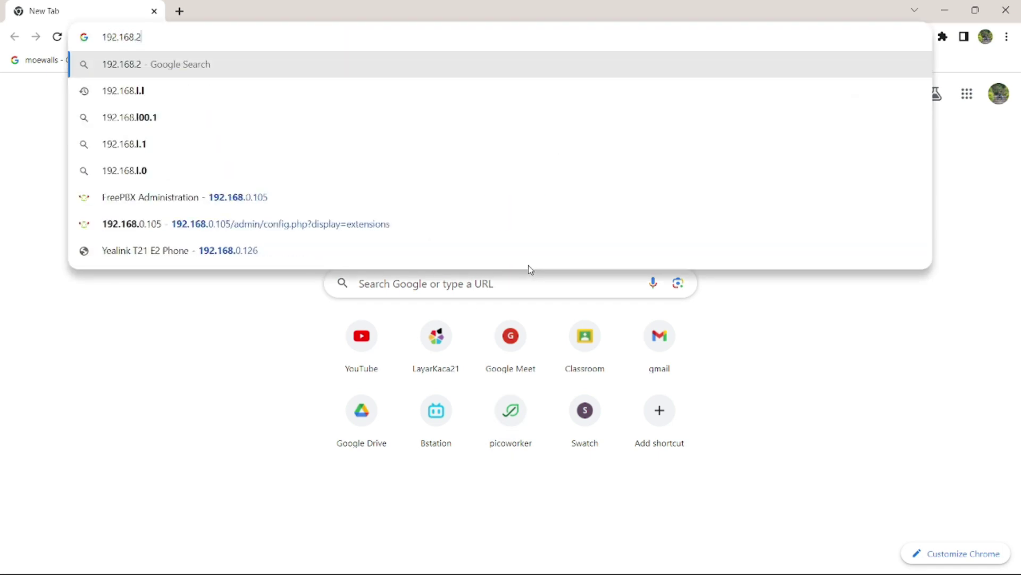
text(54)
key(Return)
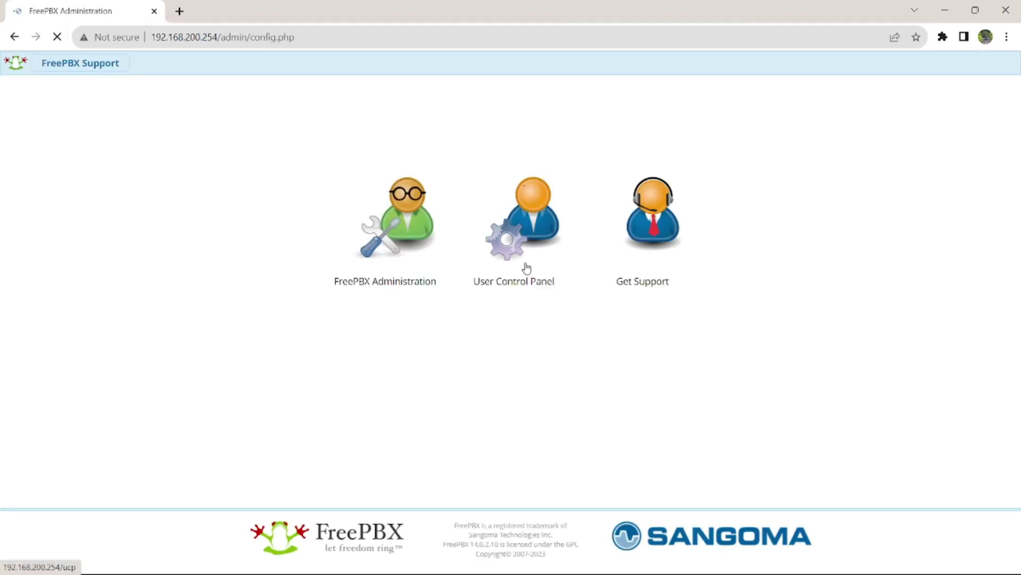
text(admin)
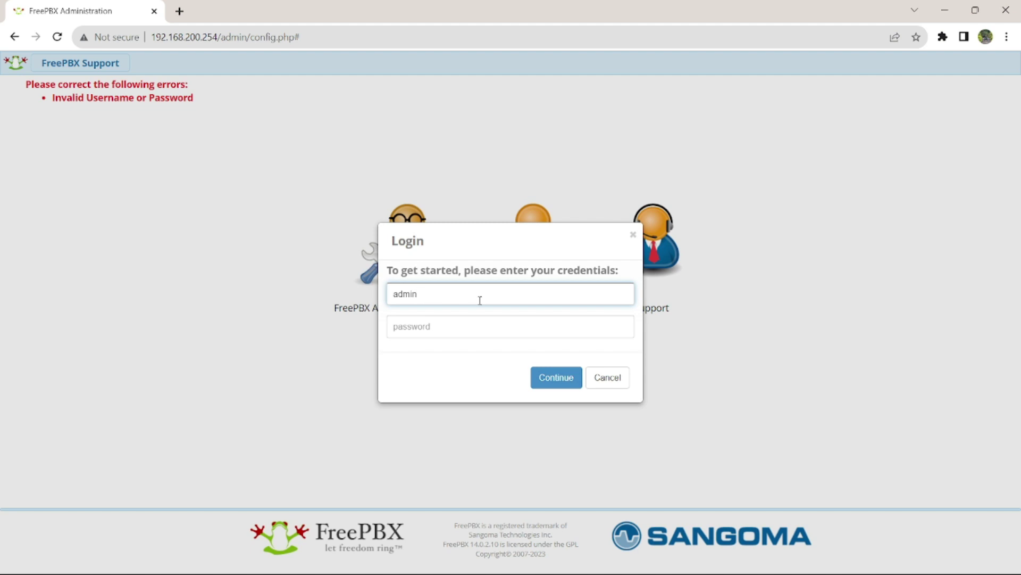
key(Tab)
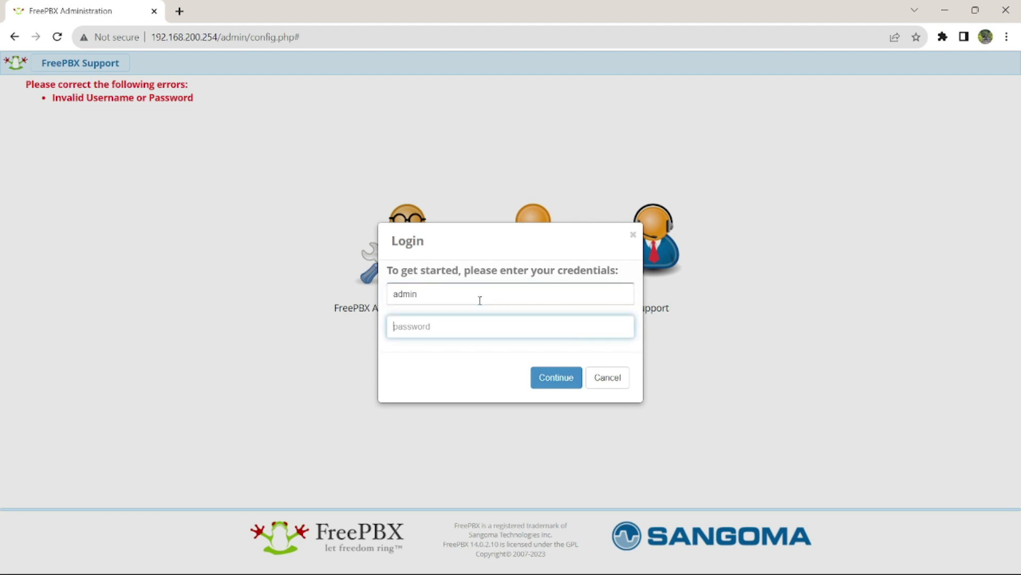
text(admin)
key(Return)
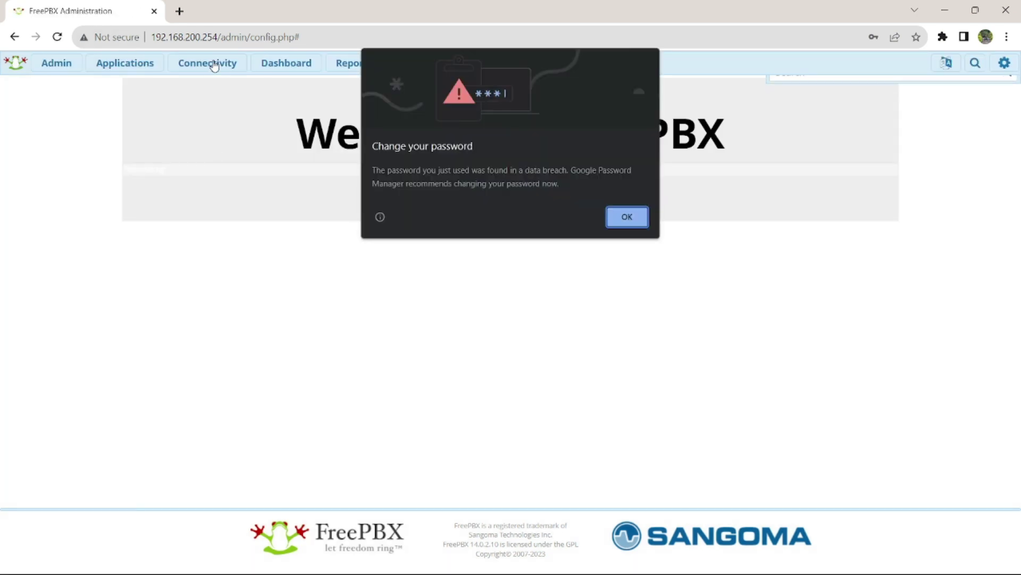
click(628, 216)
Step: Show the Applications > Extensions list at 100 rows per page and bring up the Add Extension choices
mouse_move(208, 77)
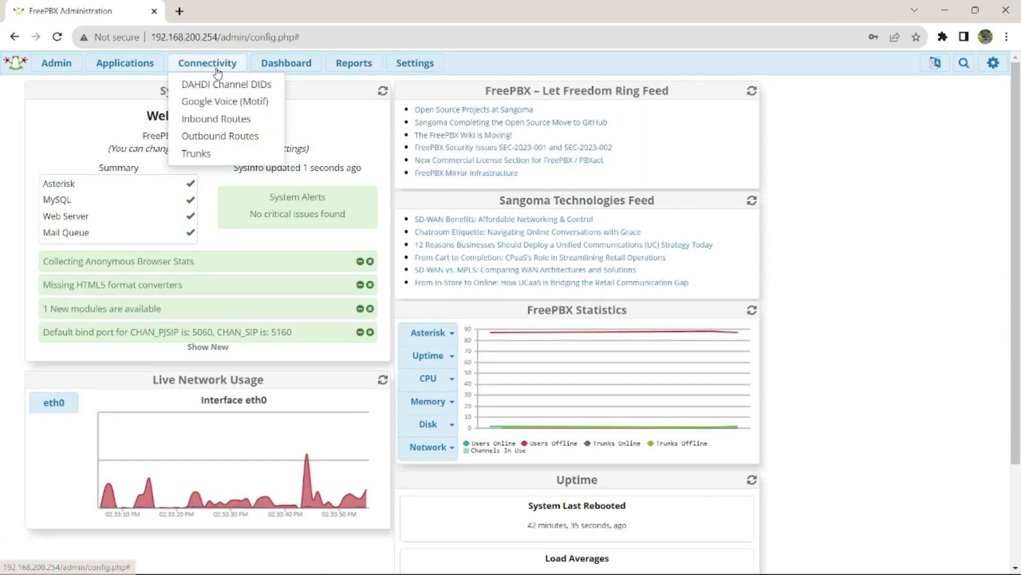
mouse_move(137, 66)
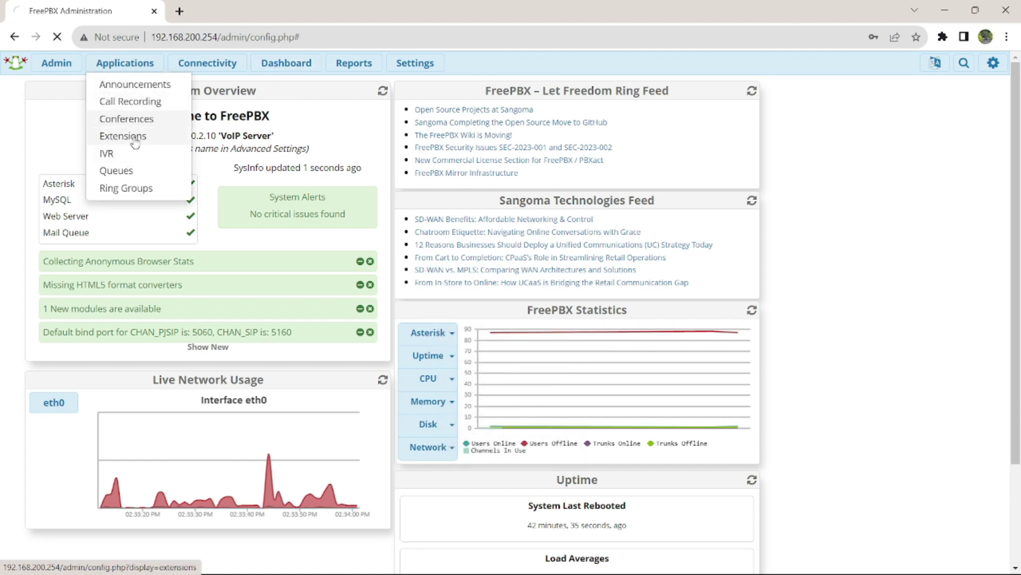
click(135, 141)
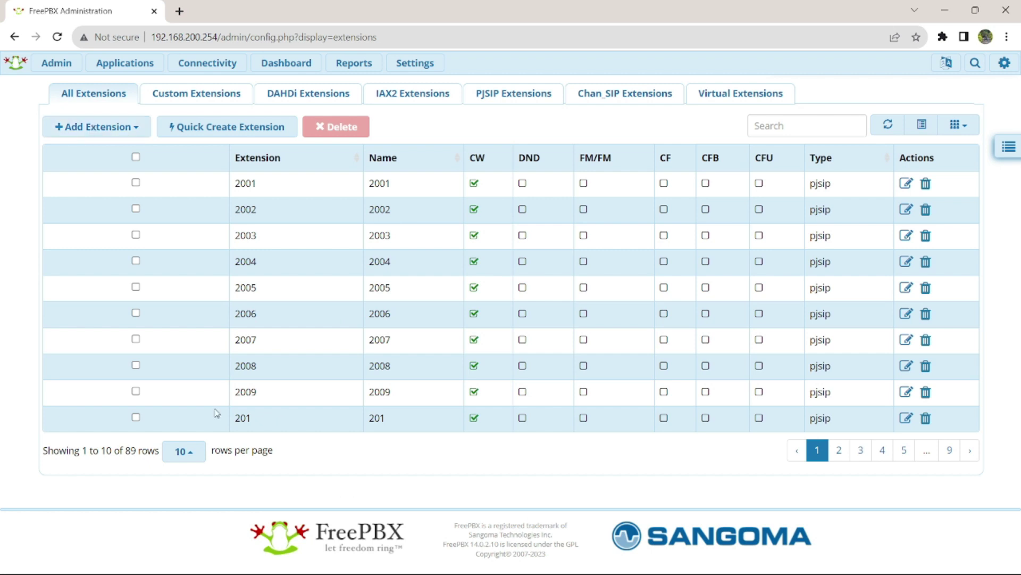
click(185, 453)
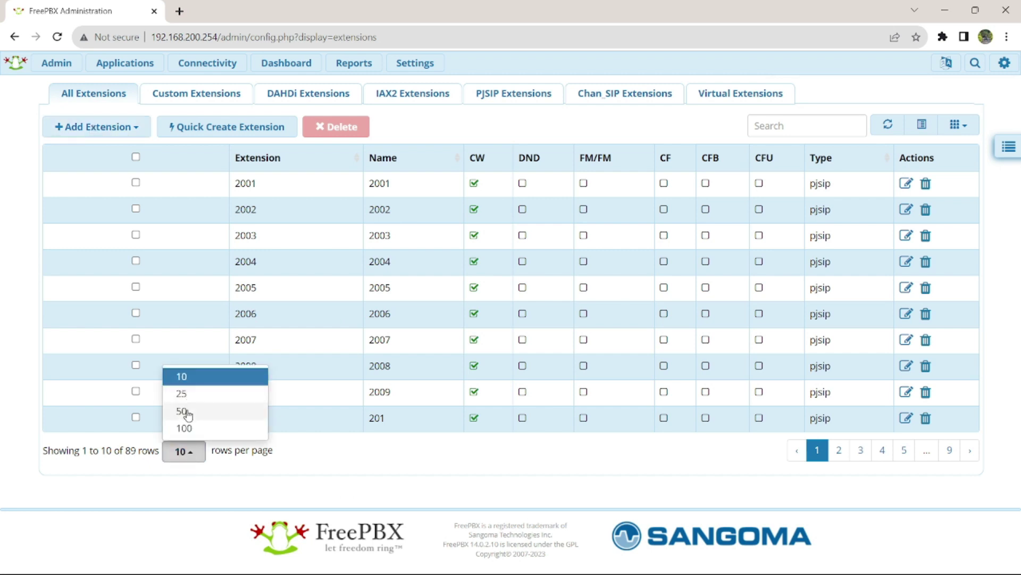
click(187, 427)
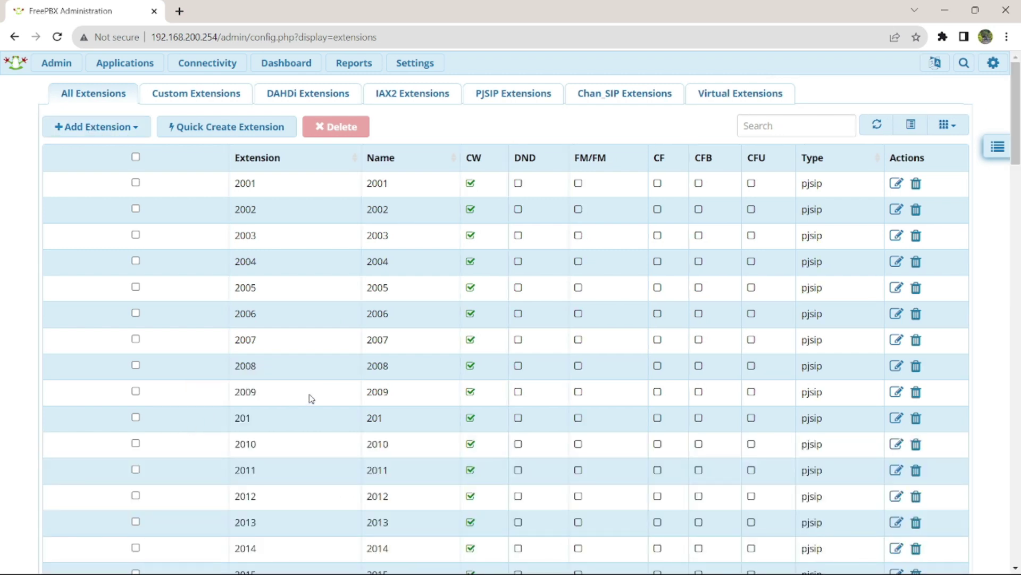
click(81, 128)
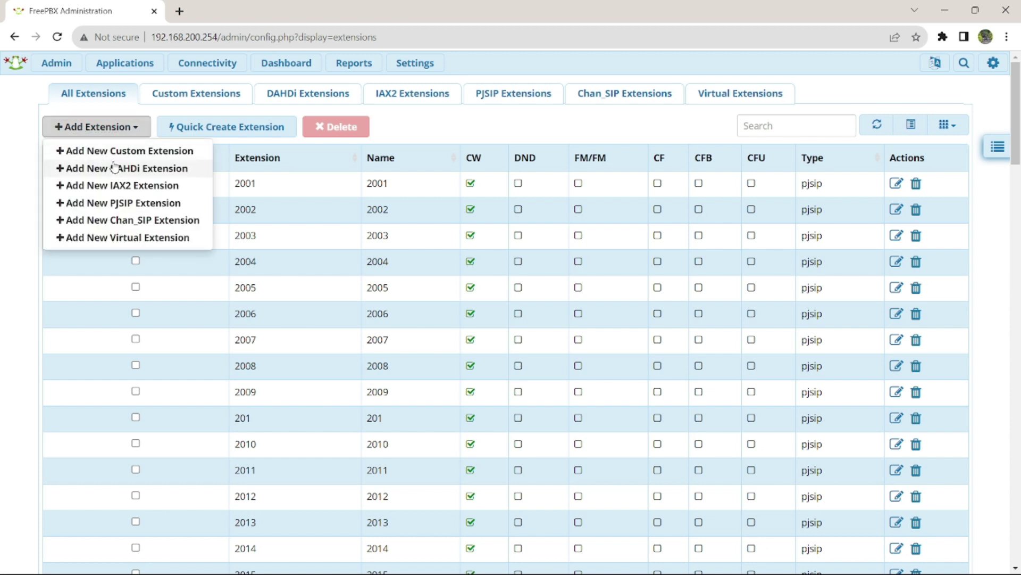
Step: Start a new PJSIP extension numbered 3001 with display name 'User 1'
click(124, 201)
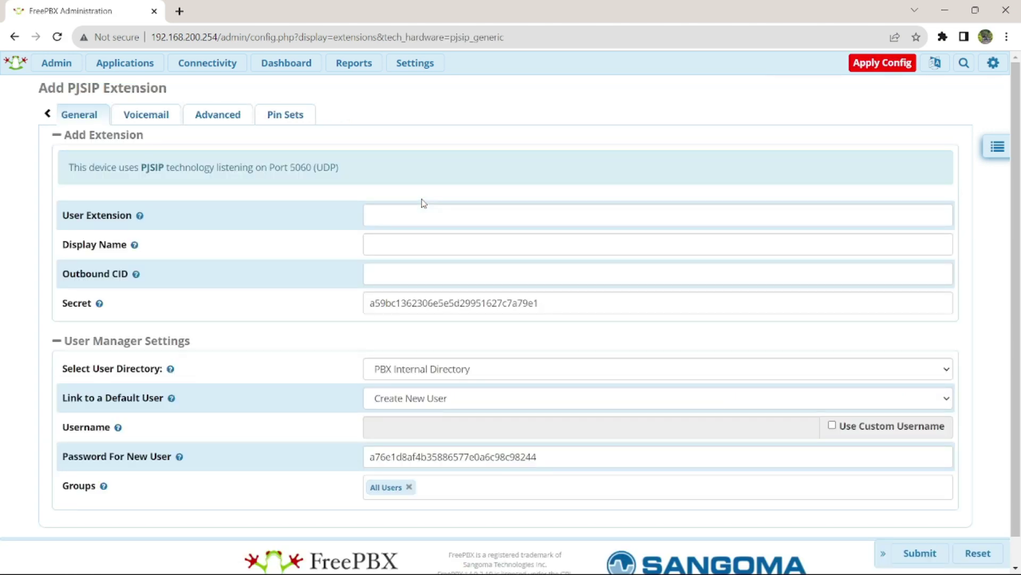
click(415, 212)
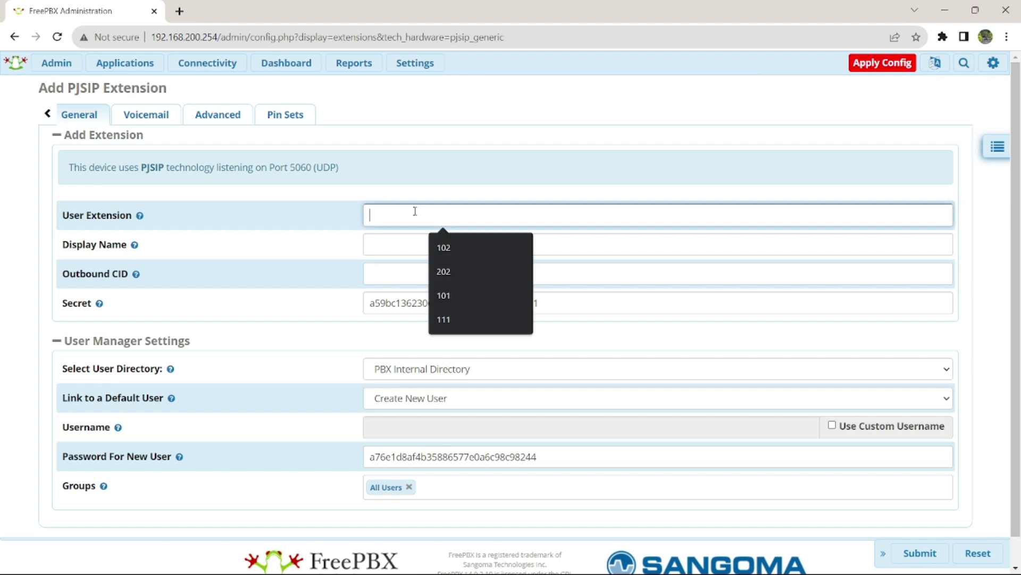
text(3001)
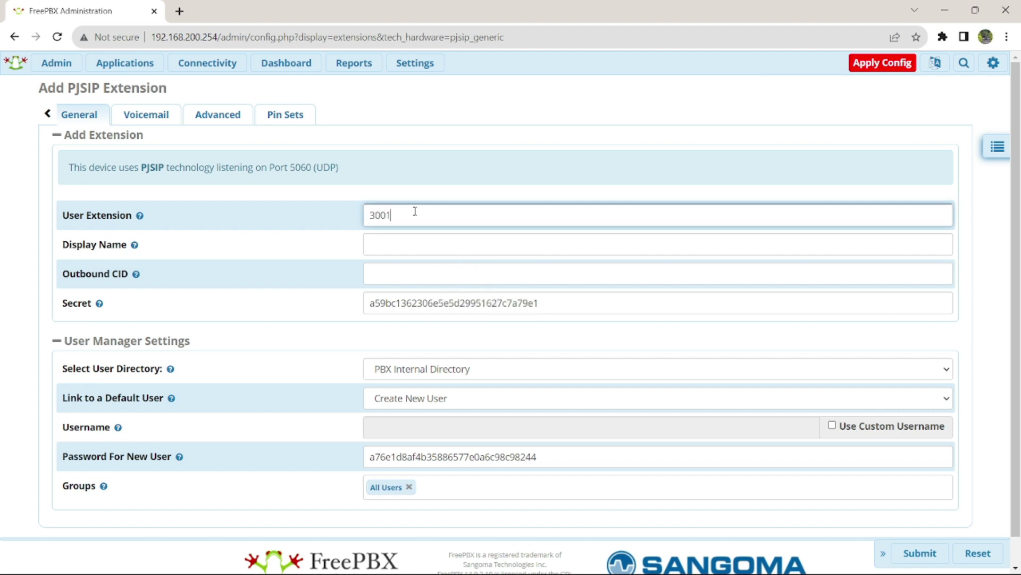
click(408, 242)
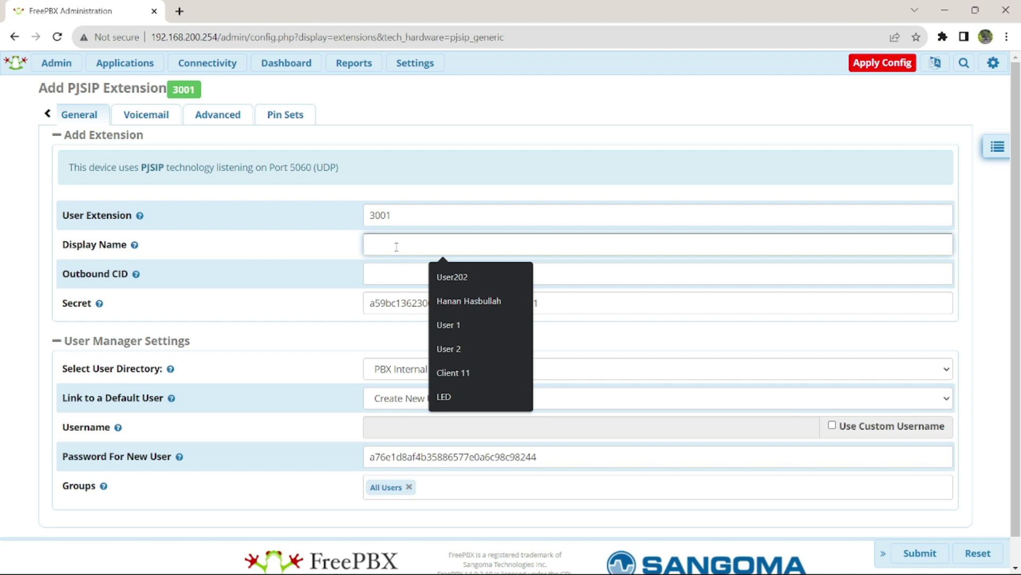
text(user)
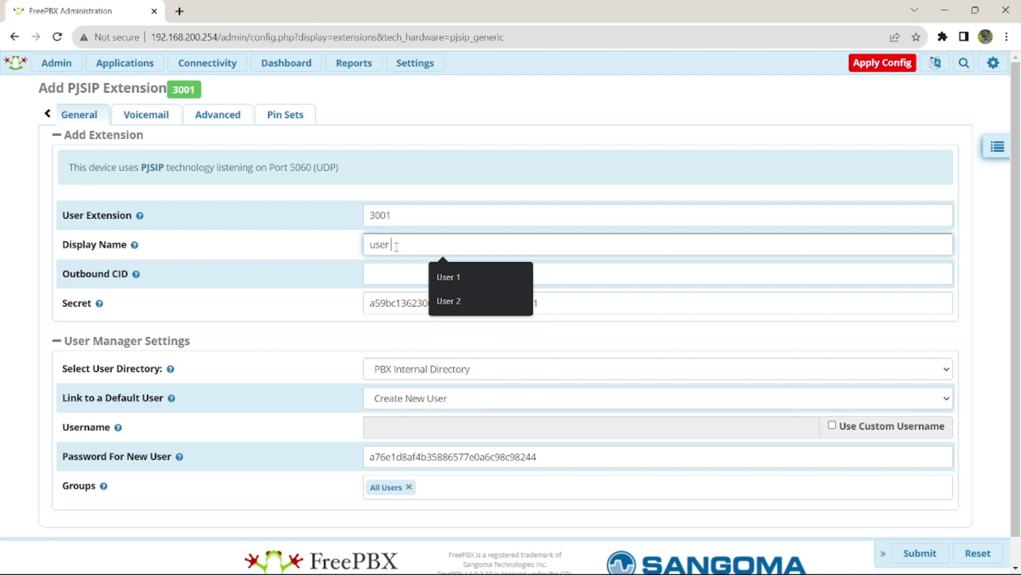
key(BackSpace)
key(BackSpace)
key(BackSpace)
key(BackSpace)
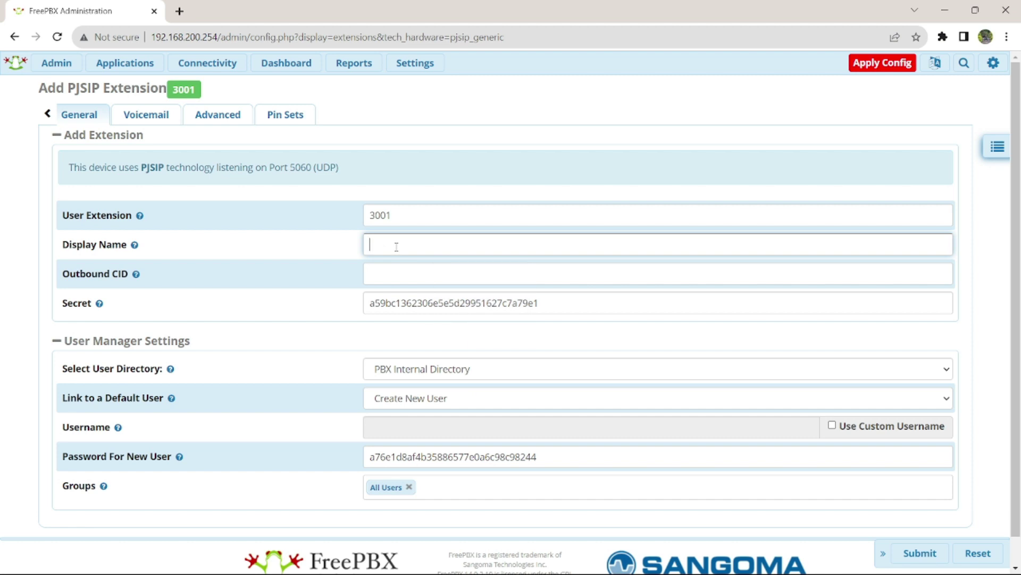
text(User)
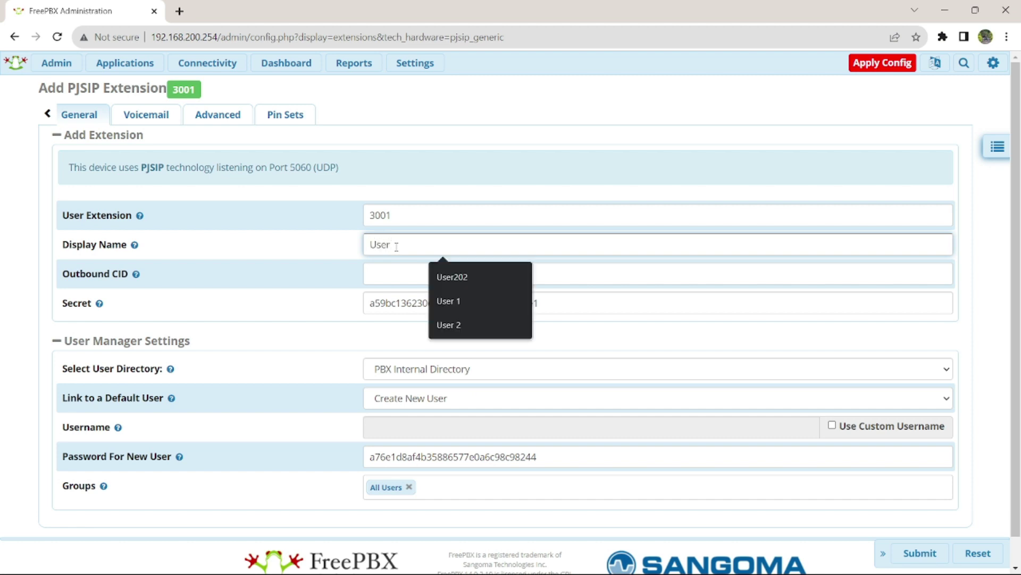
text( 1)
Step: Replace the generated secret and user password with short values and submit
drag(558, 302, 337, 299)
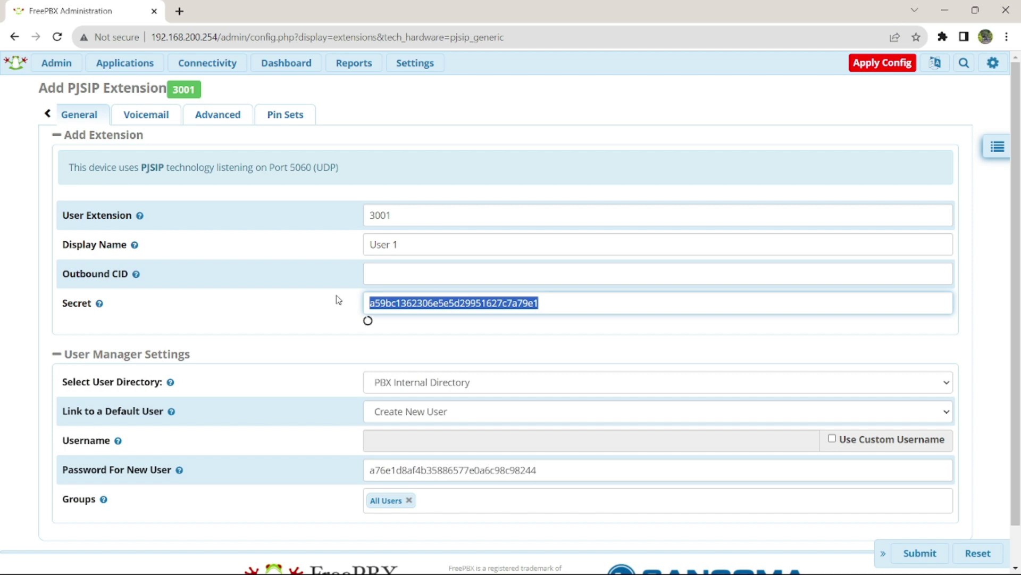
text(3001)
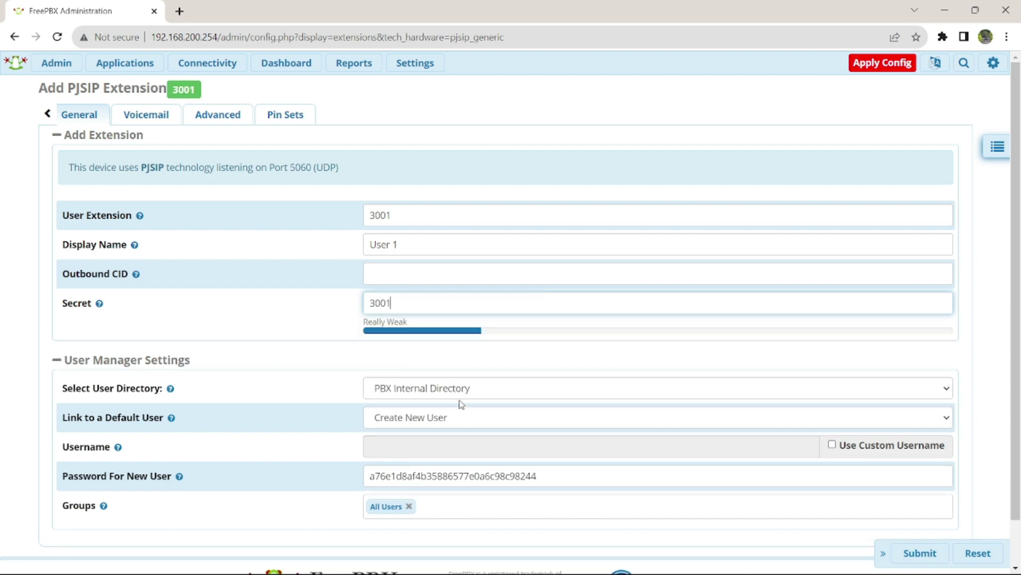
scroll(457, 401, down, 1)
drag(555, 429, 356, 432)
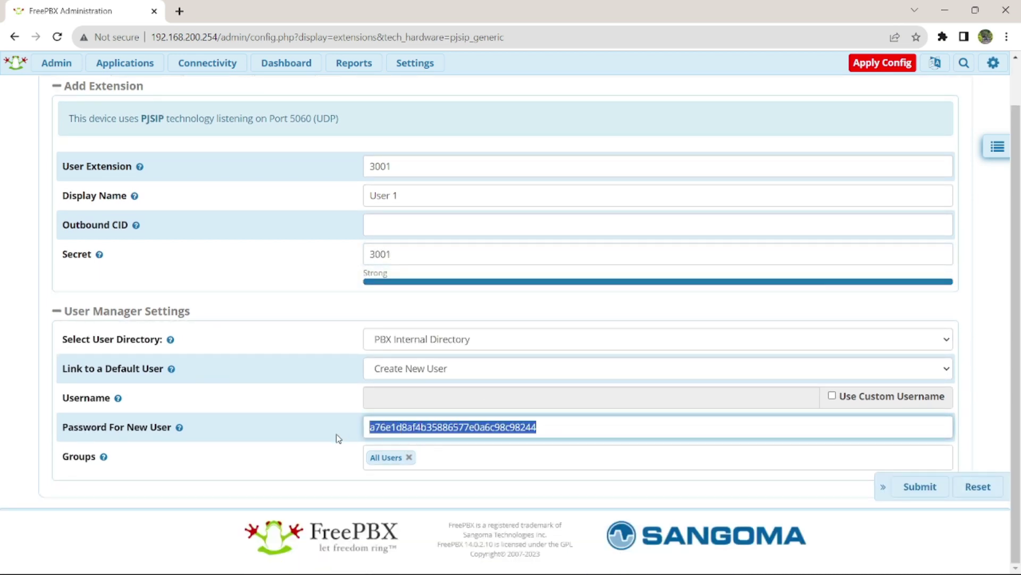
text(3001)
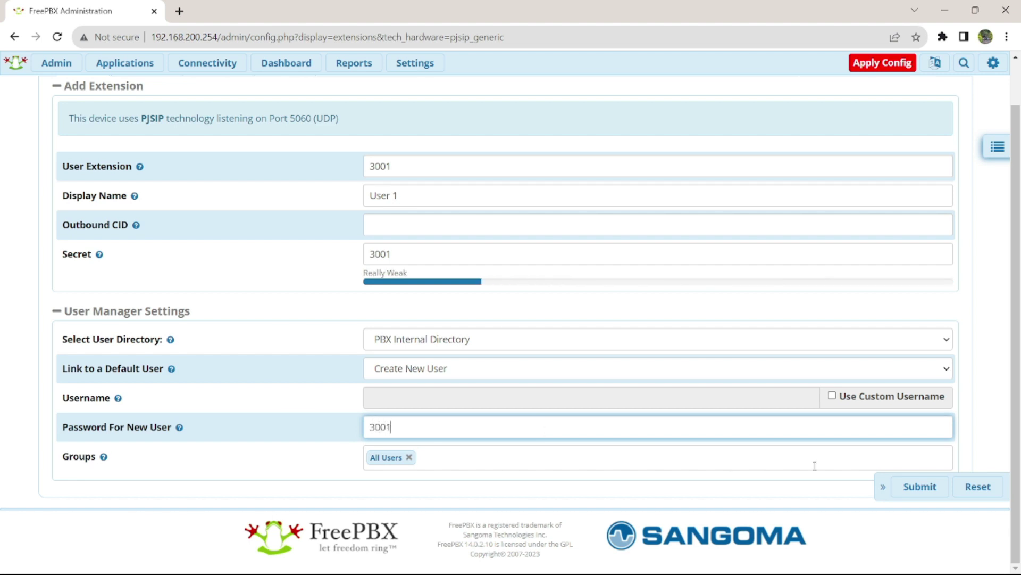
click(923, 493)
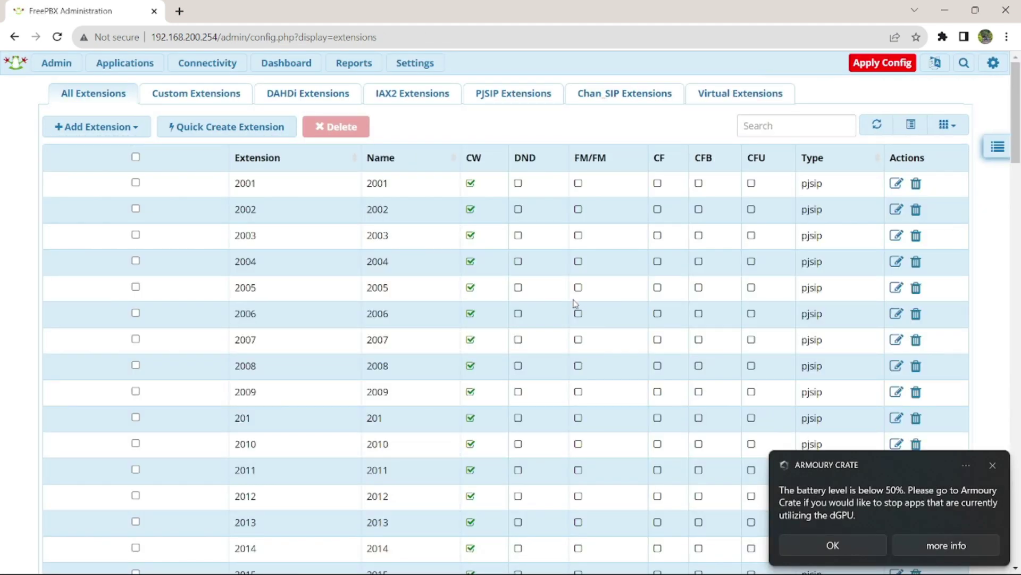
Step: Choose Add New PJSIP Extension from the Add Extension menu
click(88, 128)
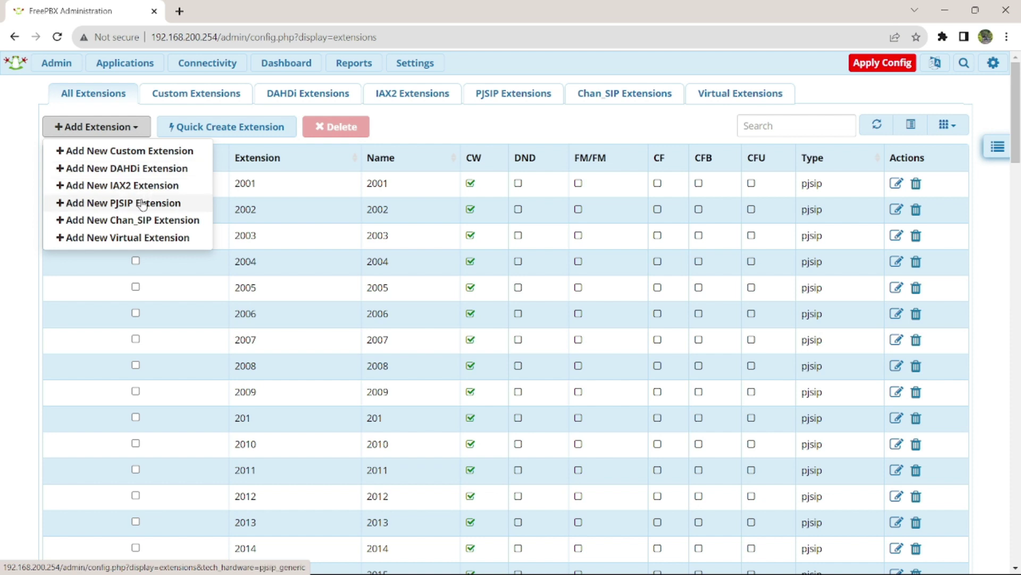
click(144, 203)
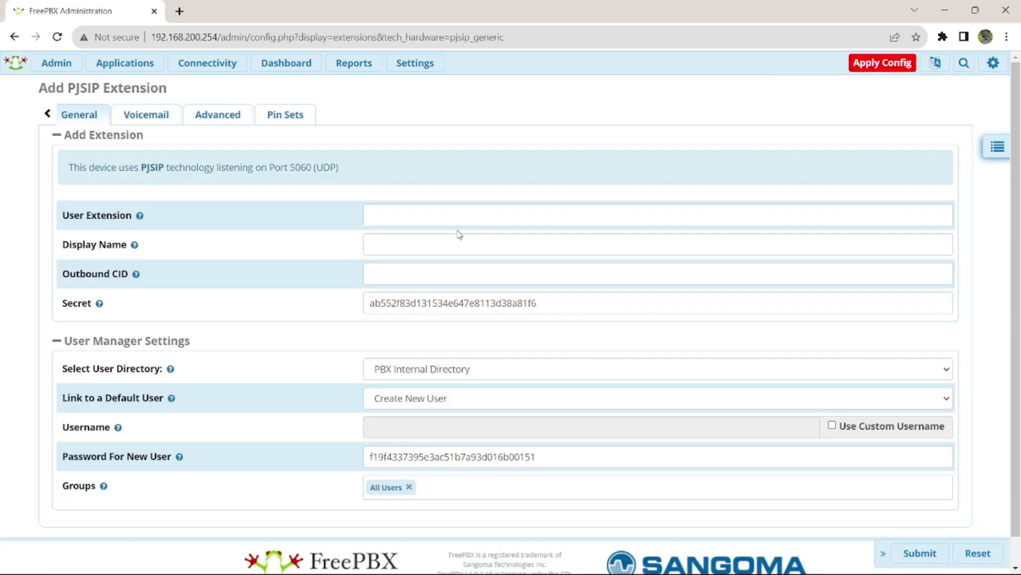
Step: Enter extension number 3101 and display name 'User 2'
click(457, 221)
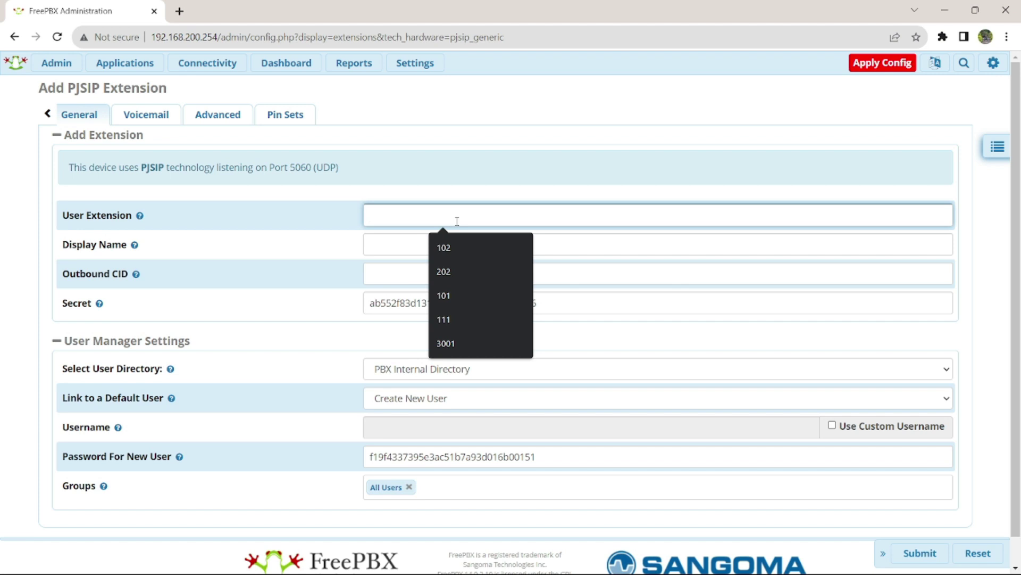
text(3101)
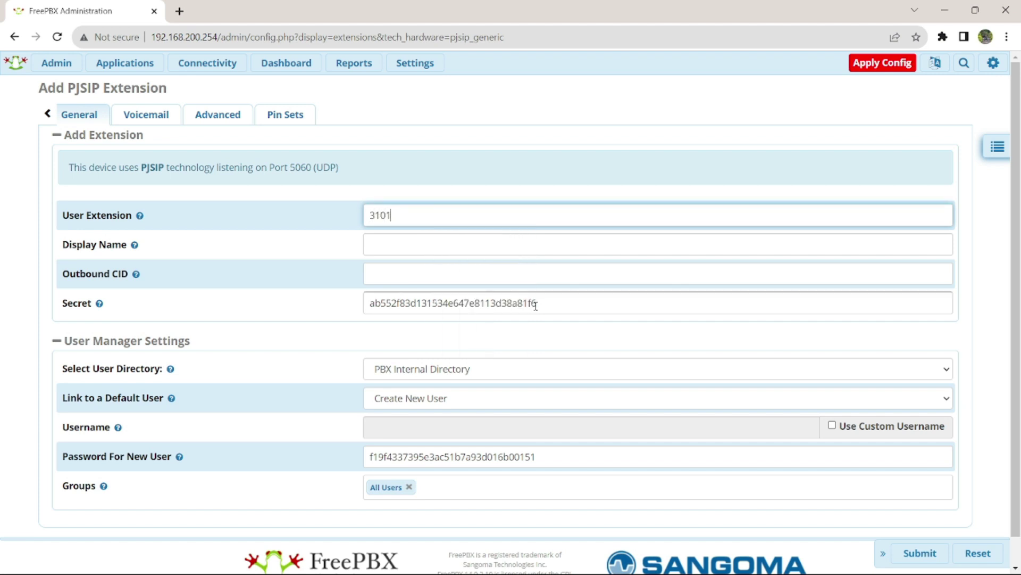
click(402, 244)
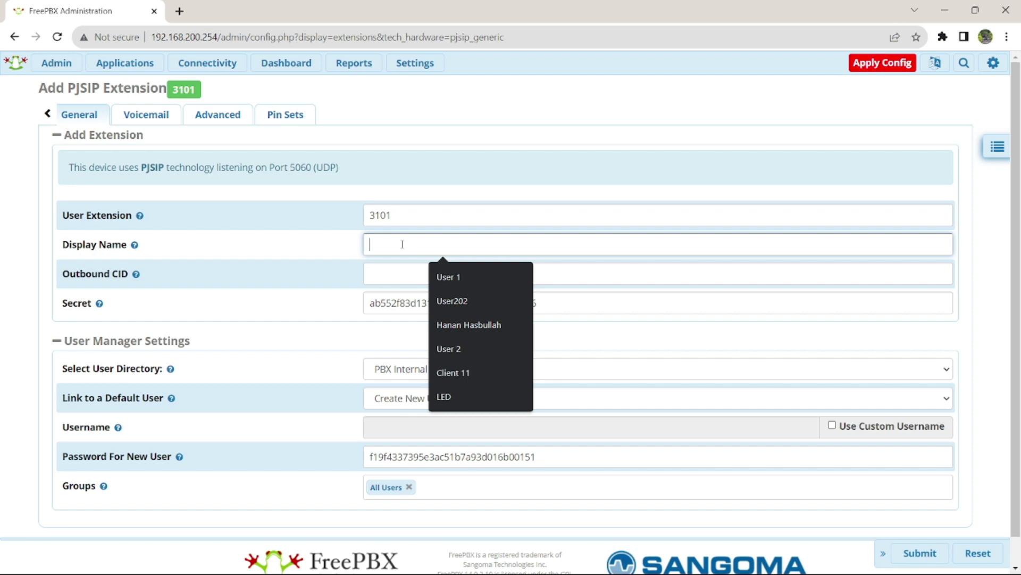
text(User 2)
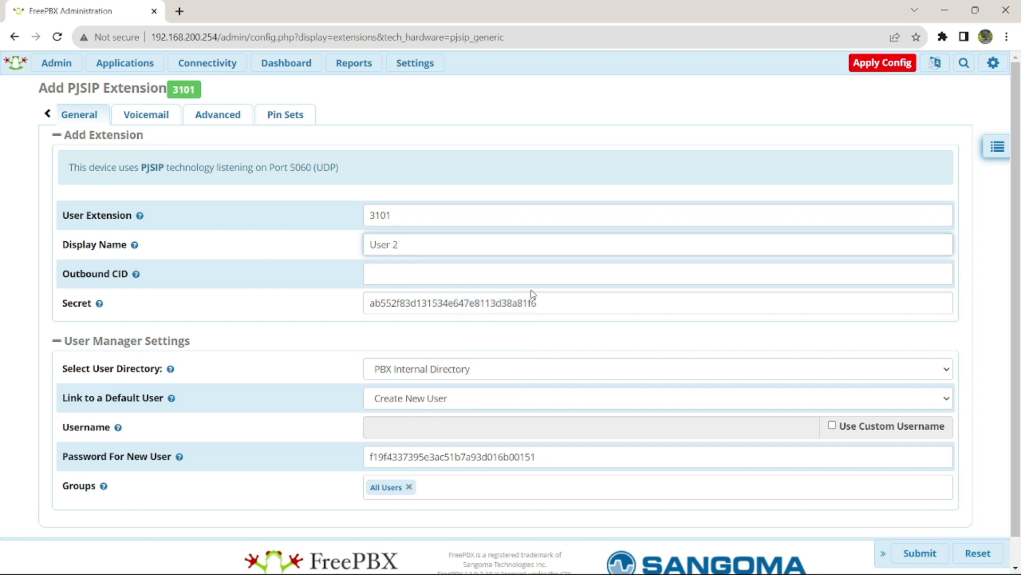
Step: Overwrite the generated secret and user password with simple values and submit
drag(566, 312, 340, 313)
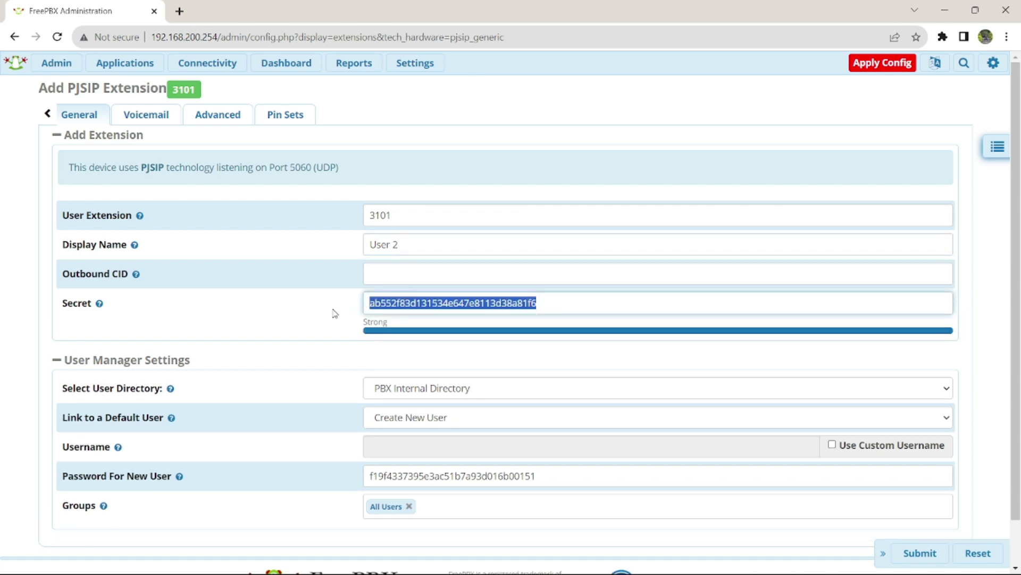
text(3103)
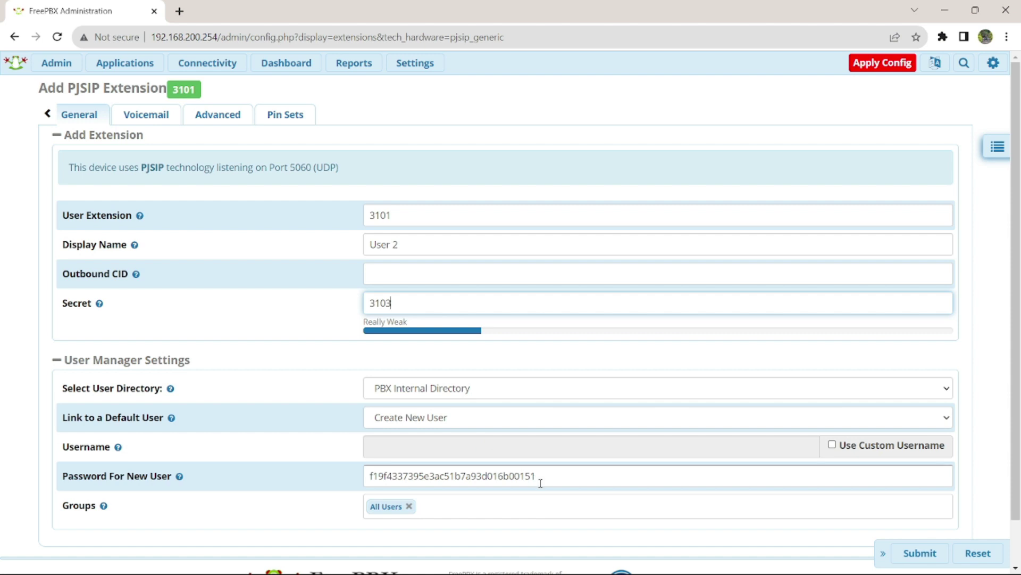
key(BackSpace)
text(1)
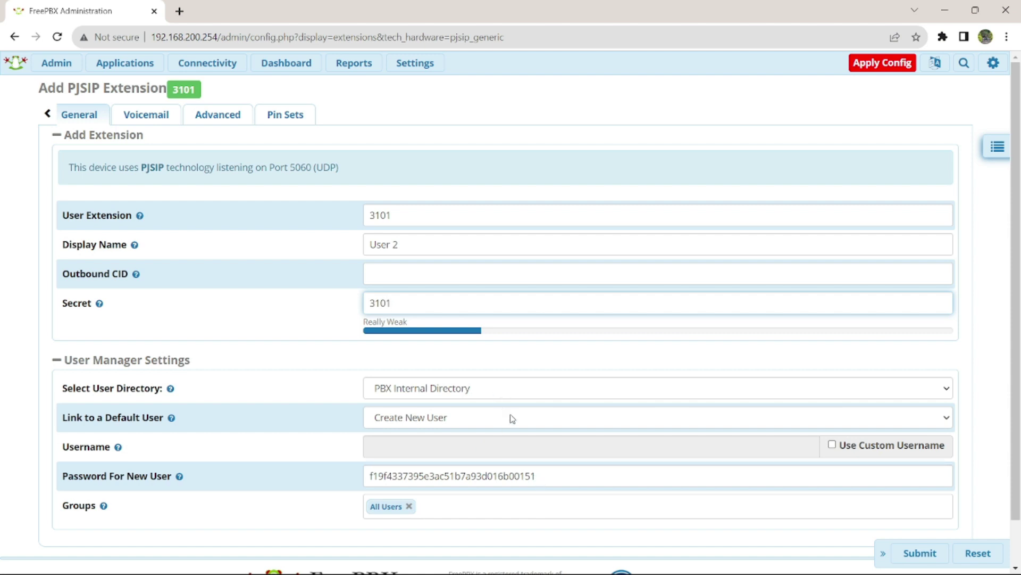
click(551, 485)
double_click(552, 484)
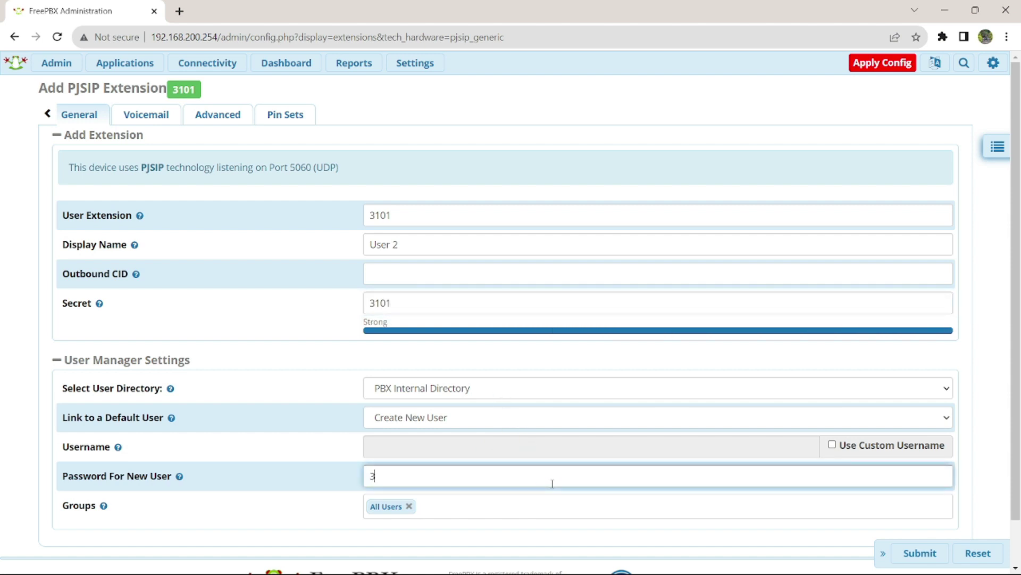
text(3011)
key(BackSpace)
key(BackSpace)
key(BackSpace)
text(101)
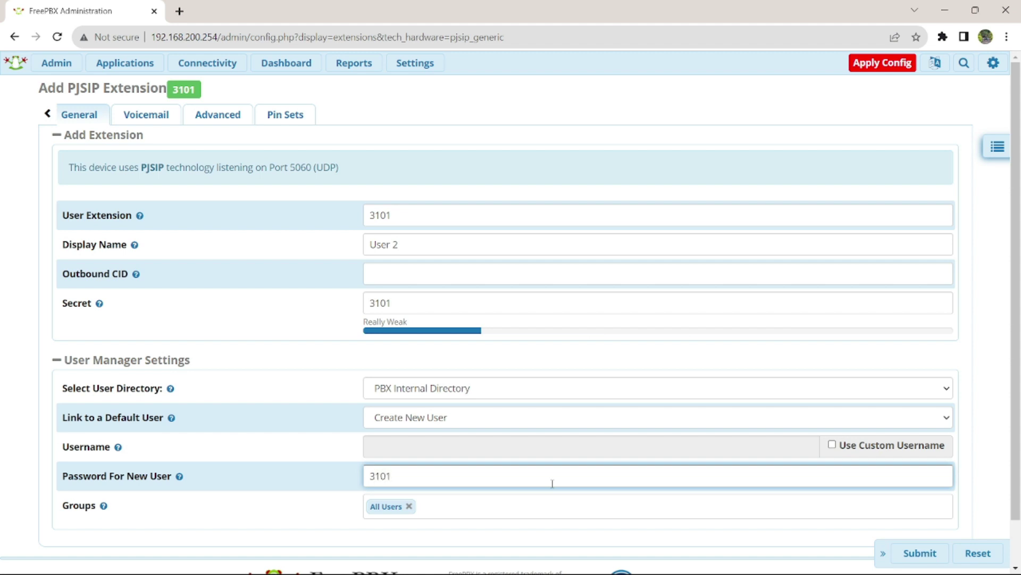
scroll(553, 483, down, 1)
click(922, 485)
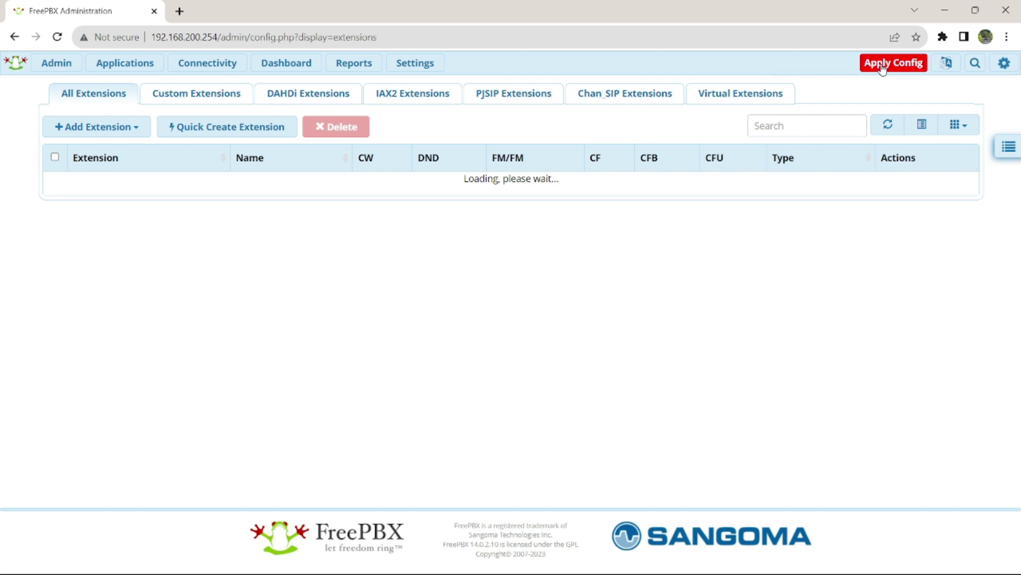
Step: Launch X-Lite and open the existing SIP account's properties
key(super)
text(xlit)
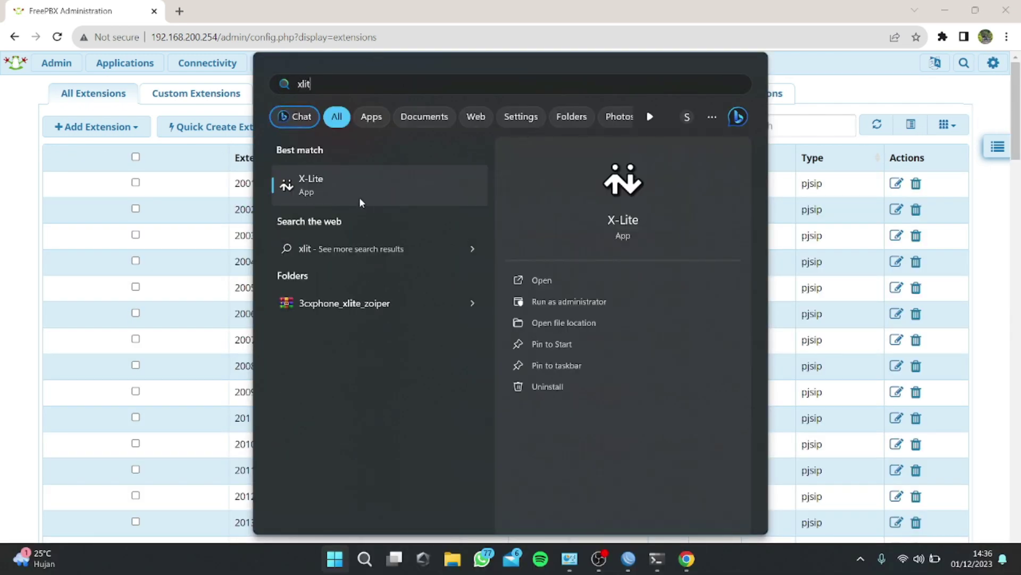
click(360, 196)
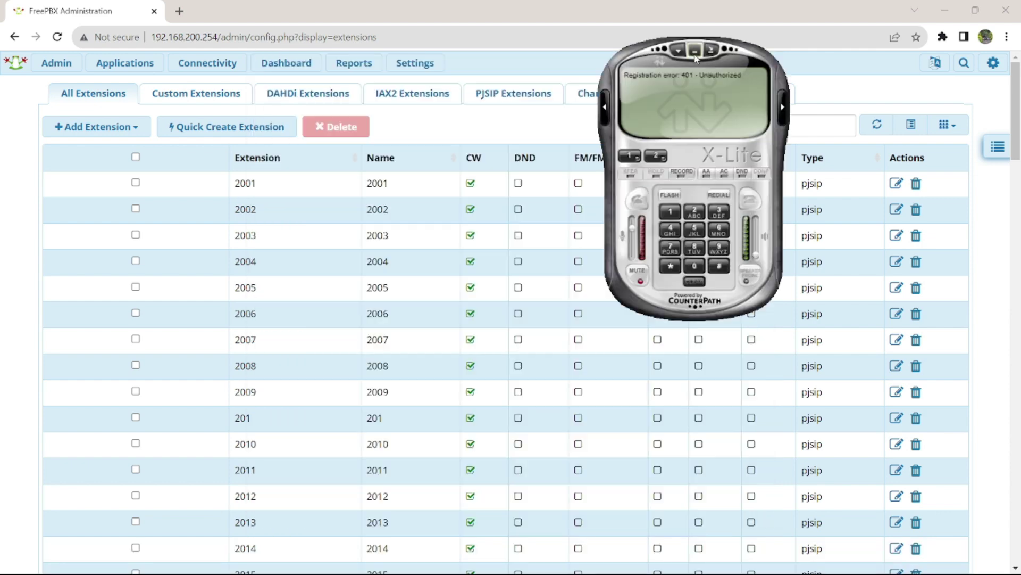
click(681, 51)
click(710, 83)
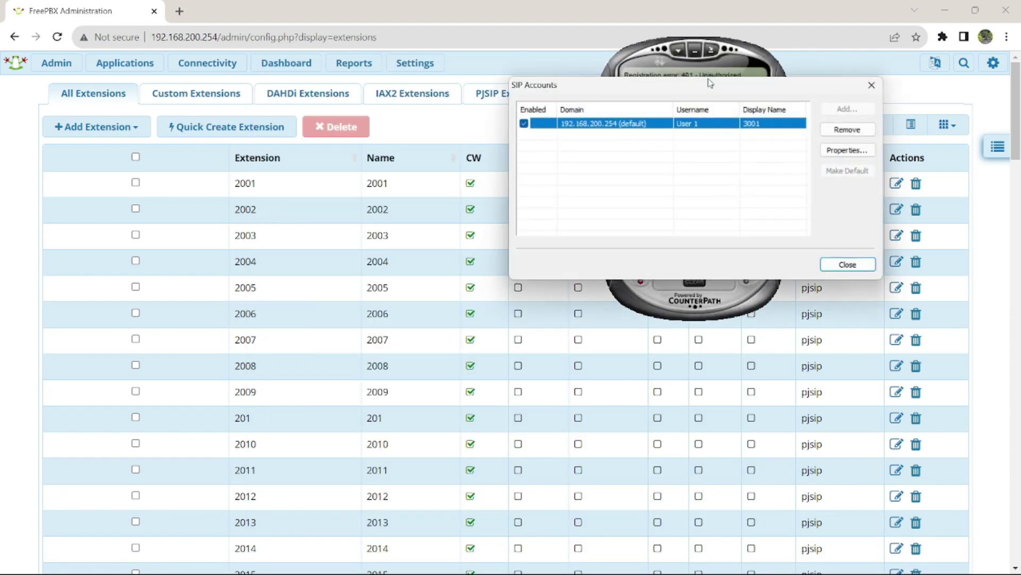
double_click(660, 125)
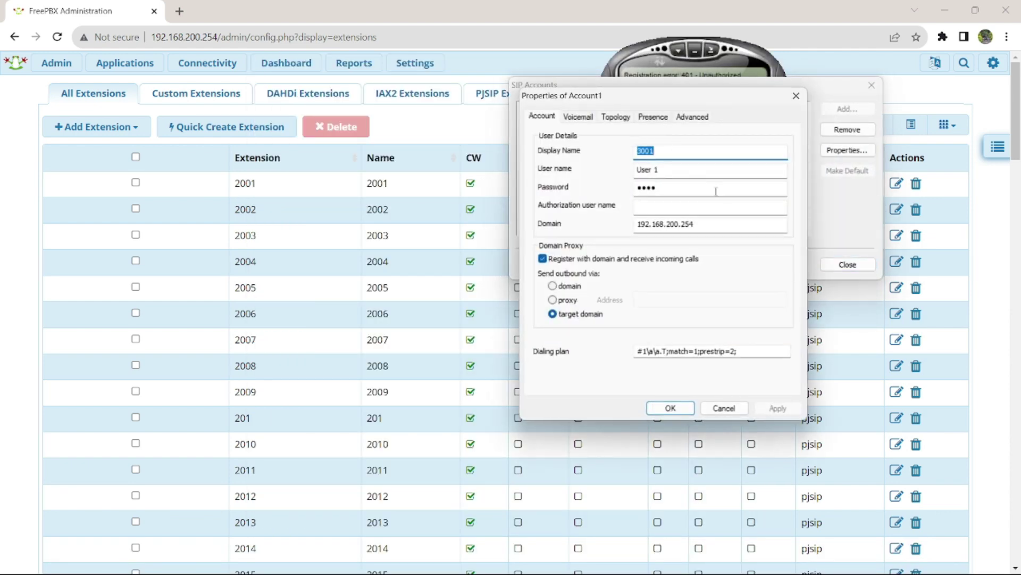
Step: Change the account's user name from User 1 to 3001 and save
click(709, 224)
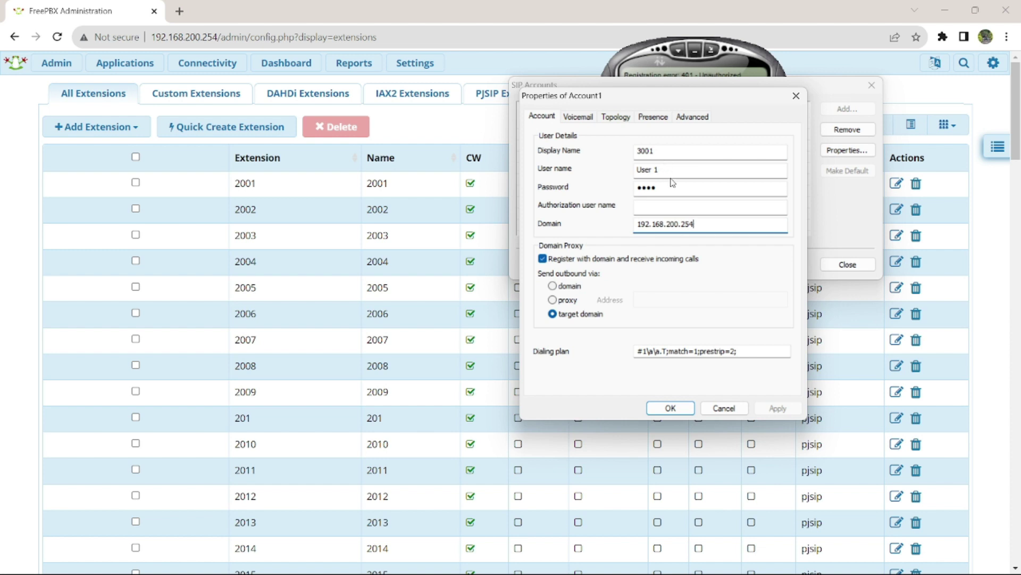
drag(665, 169, 630, 173)
text(3001)
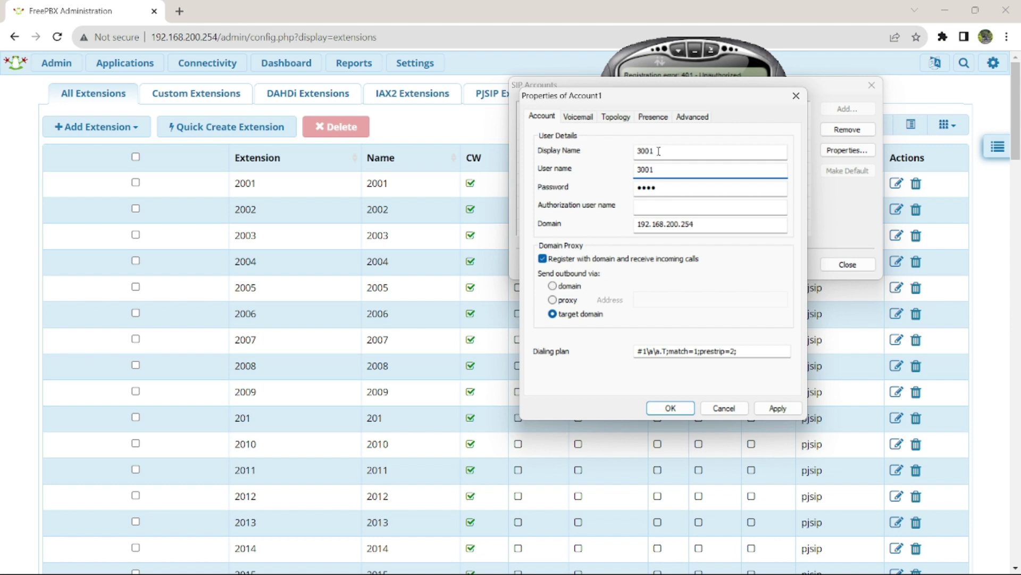
click(671, 408)
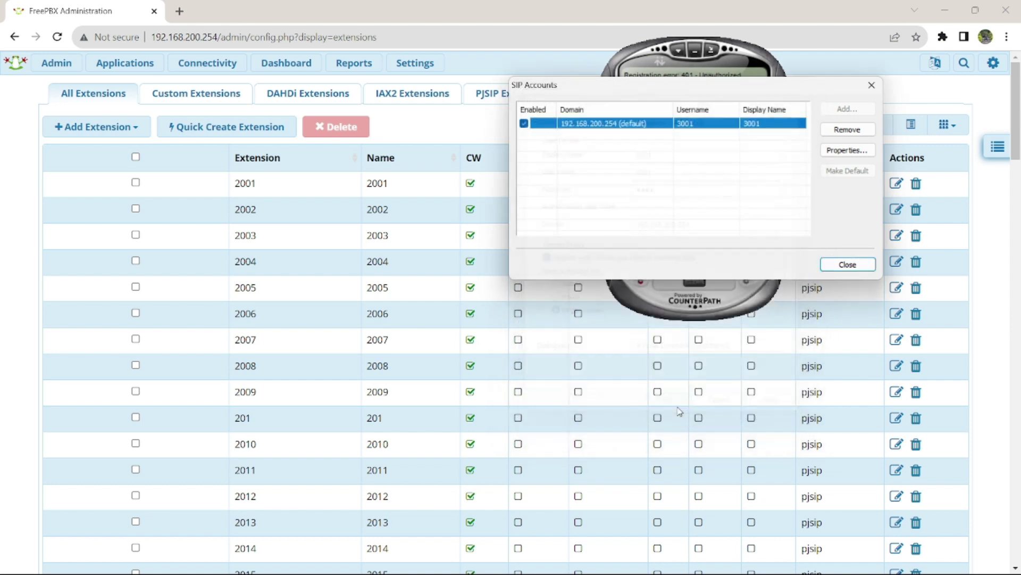
click(848, 264)
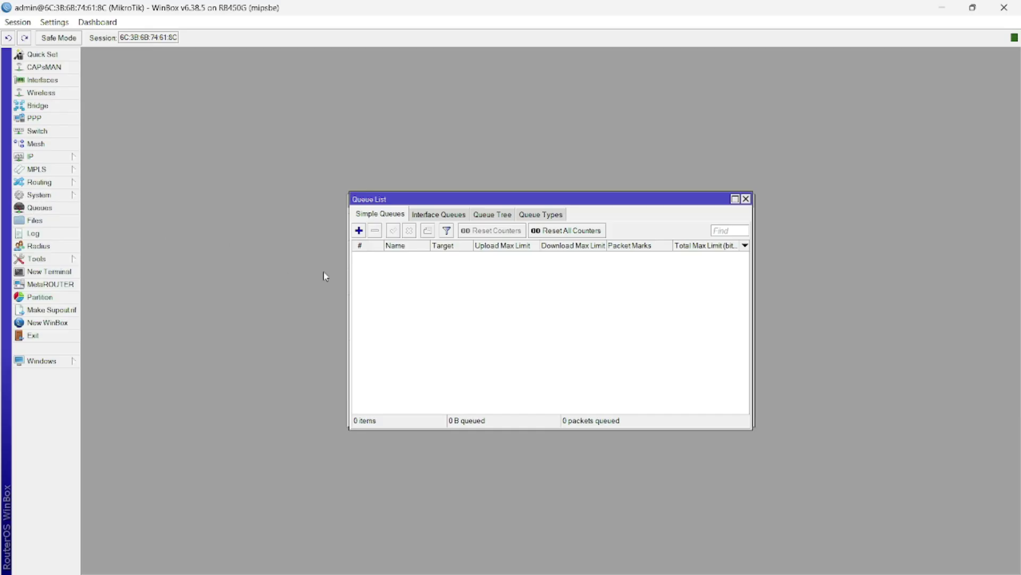
Step: Create a new simple queue named 256kb targeting interface ether3
click(359, 231)
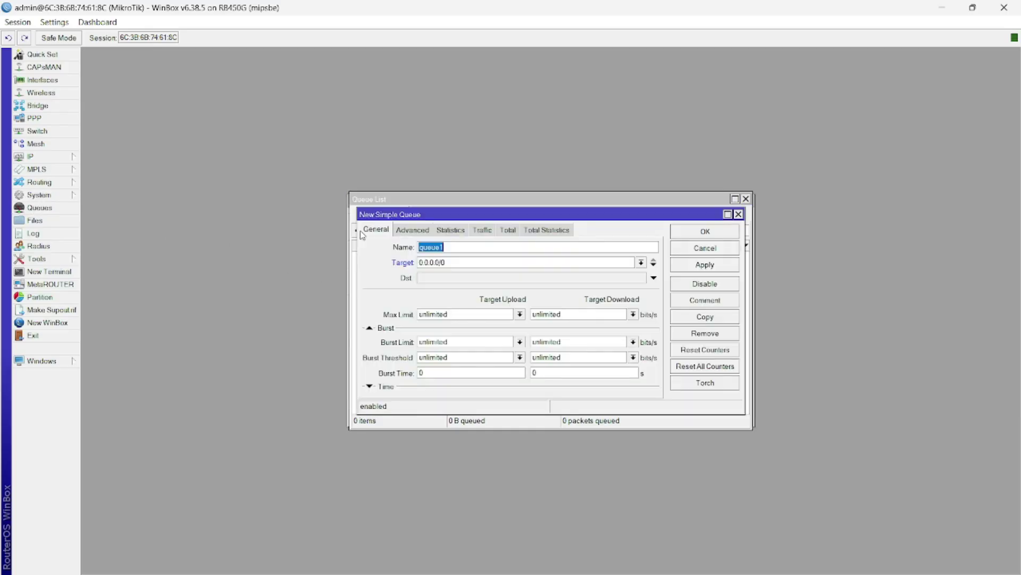
click(461, 249)
double_click(461, 249)
text(256kb)
click(641, 263)
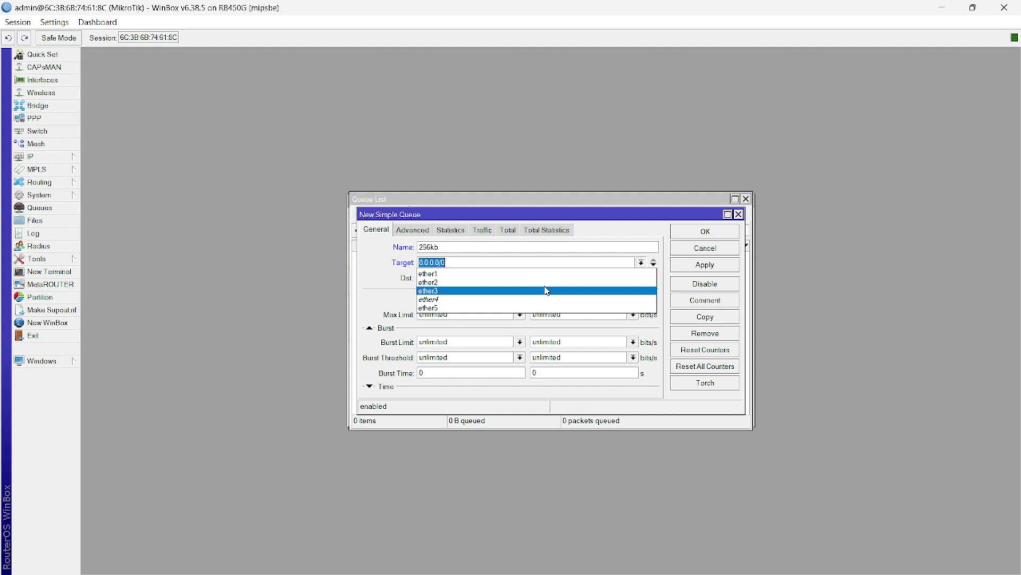
click(526, 291)
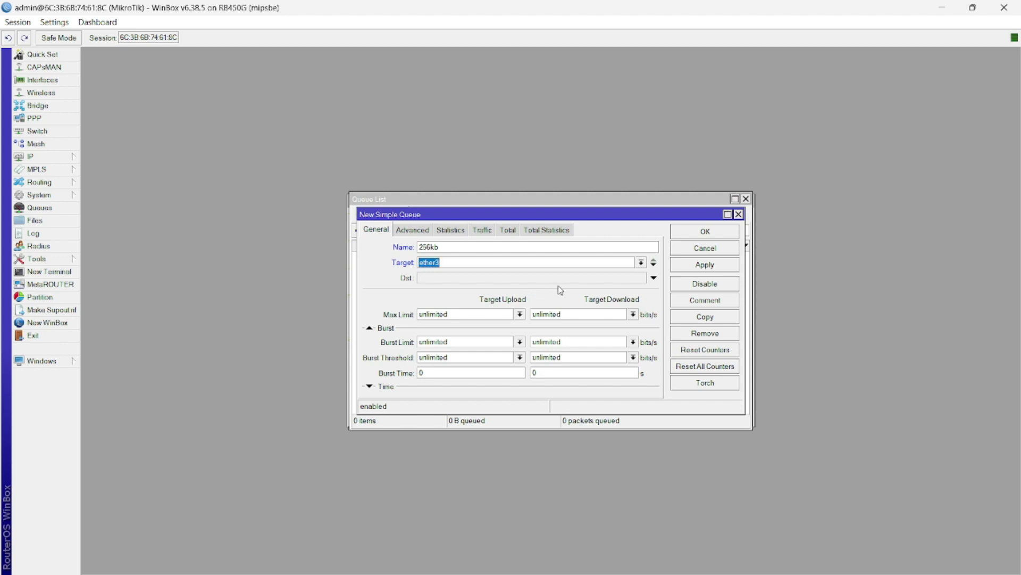
Step: Set the queue's upload and download max limits to 256k and confirm
click(520, 314)
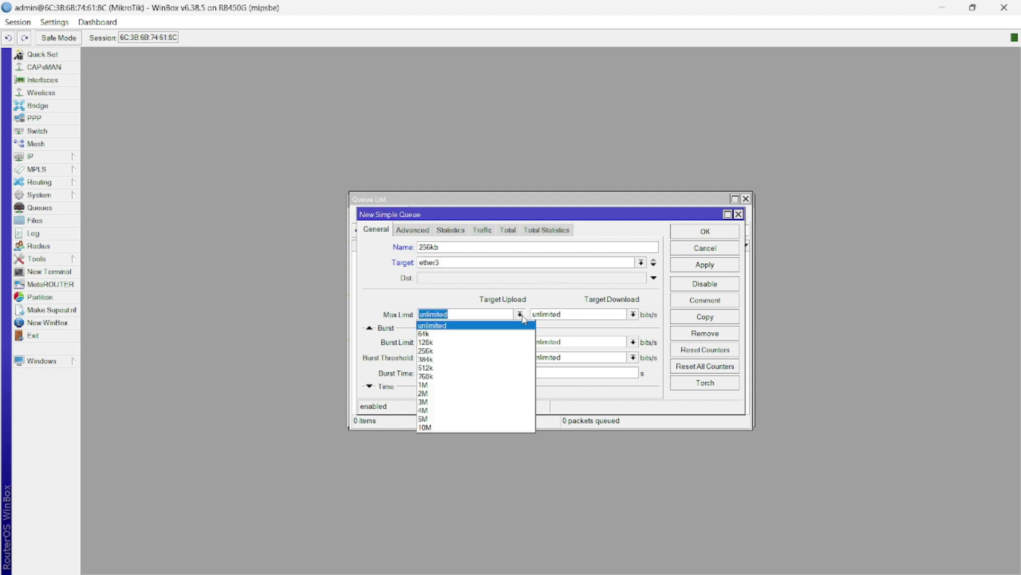
click(466, 351)
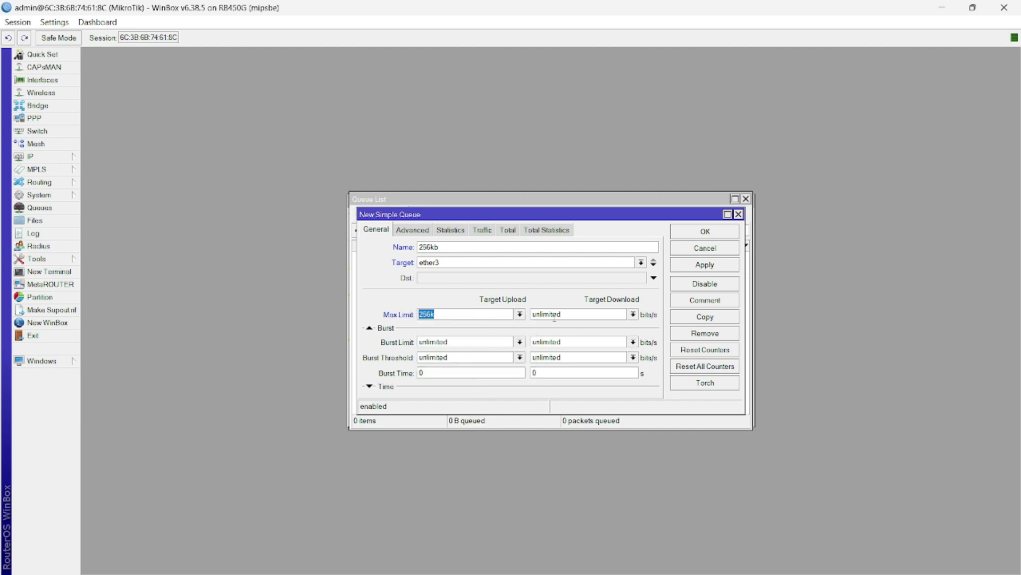
click(633, 315)
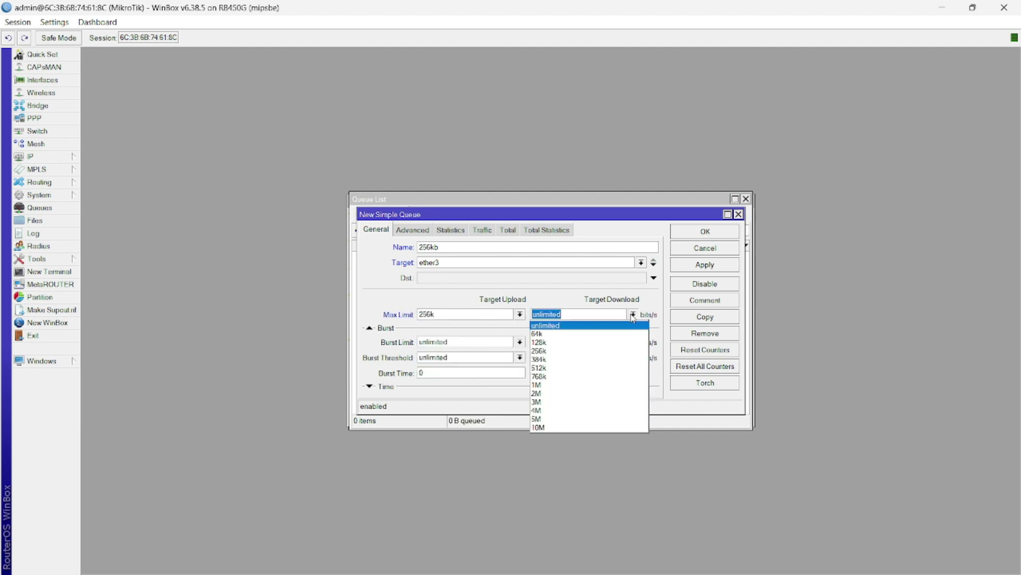
click(580, 351)
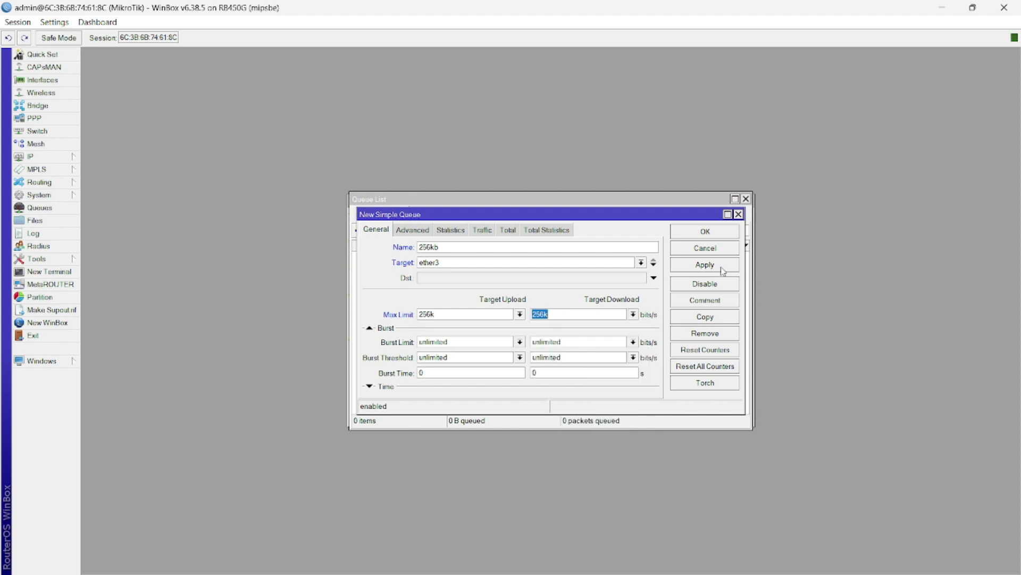
click(706, 234)
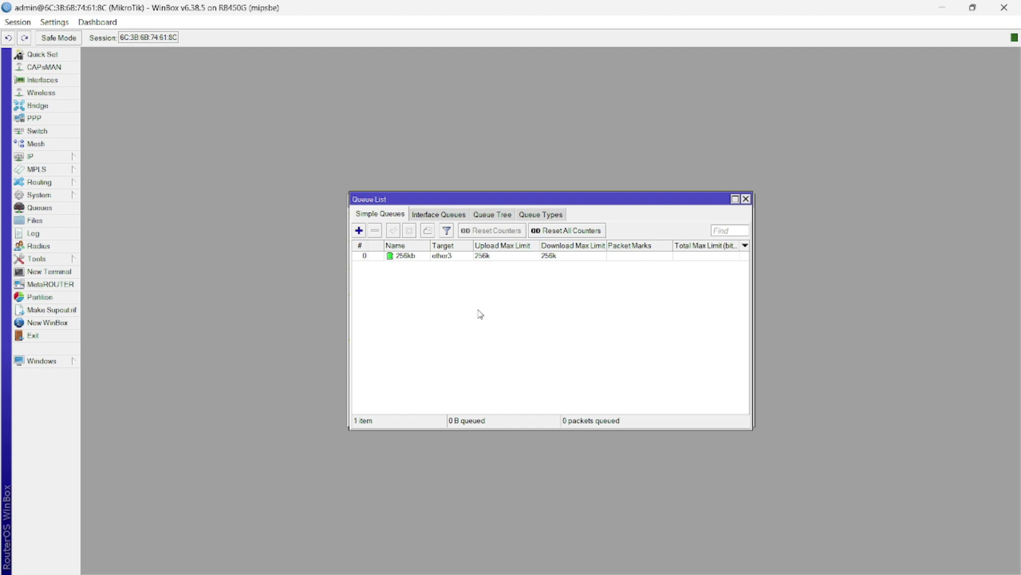
Step: Show the 256kb queue's live Traffic graphs, then bring X-Lite to the front
double_click(406, 258)
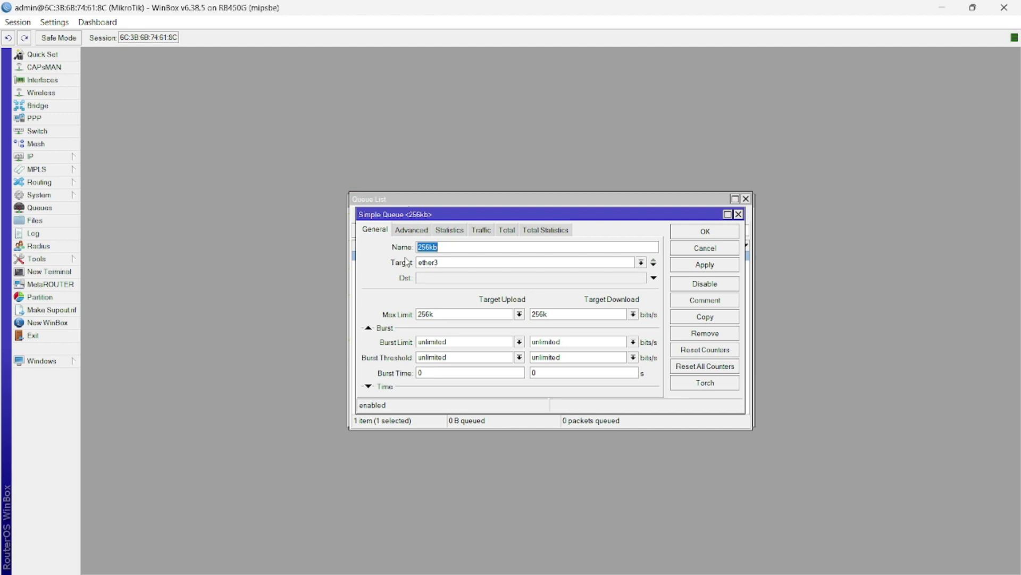
click(481, 230)
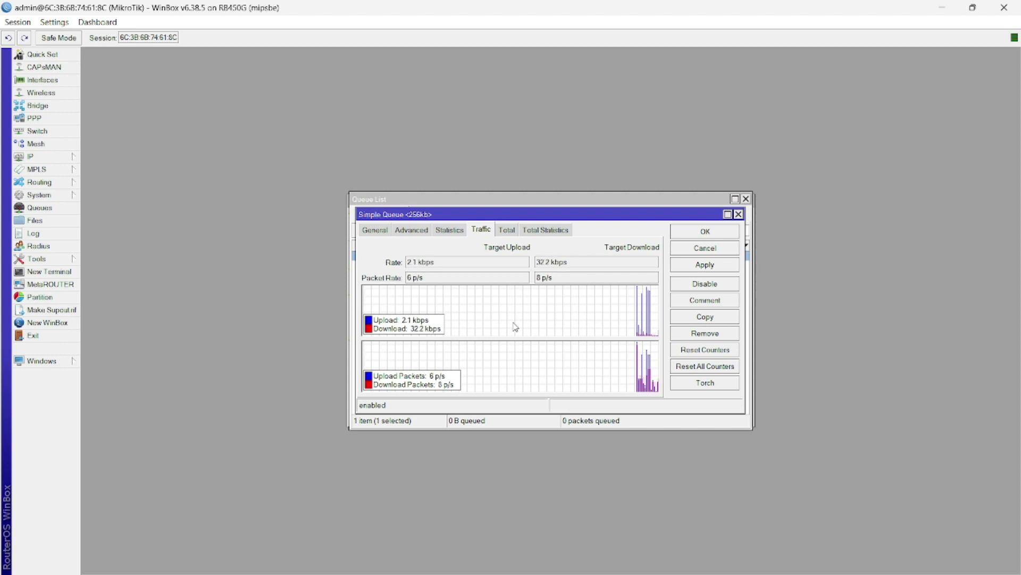
mouse_move(415, 573)
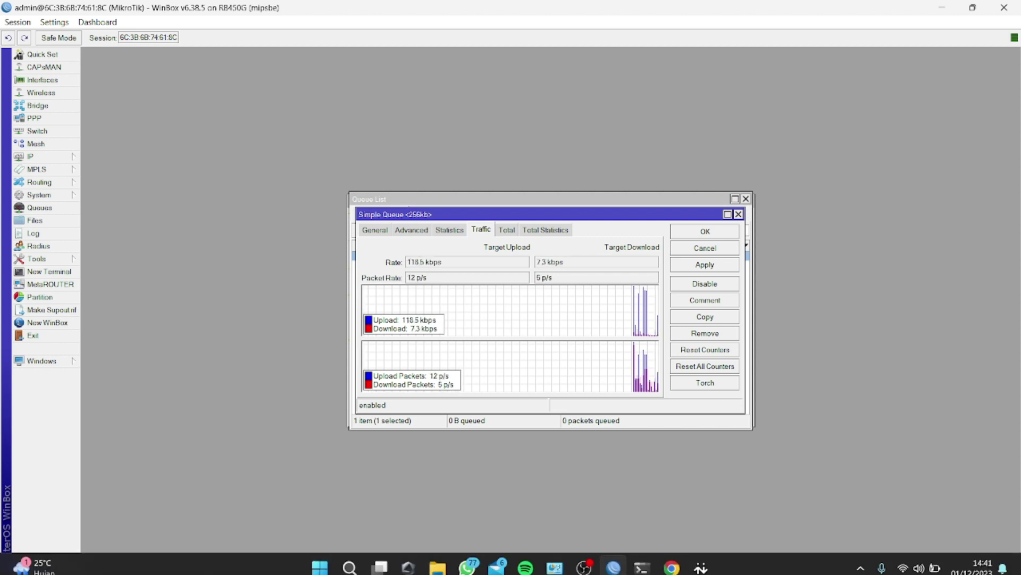
click(702, 559)
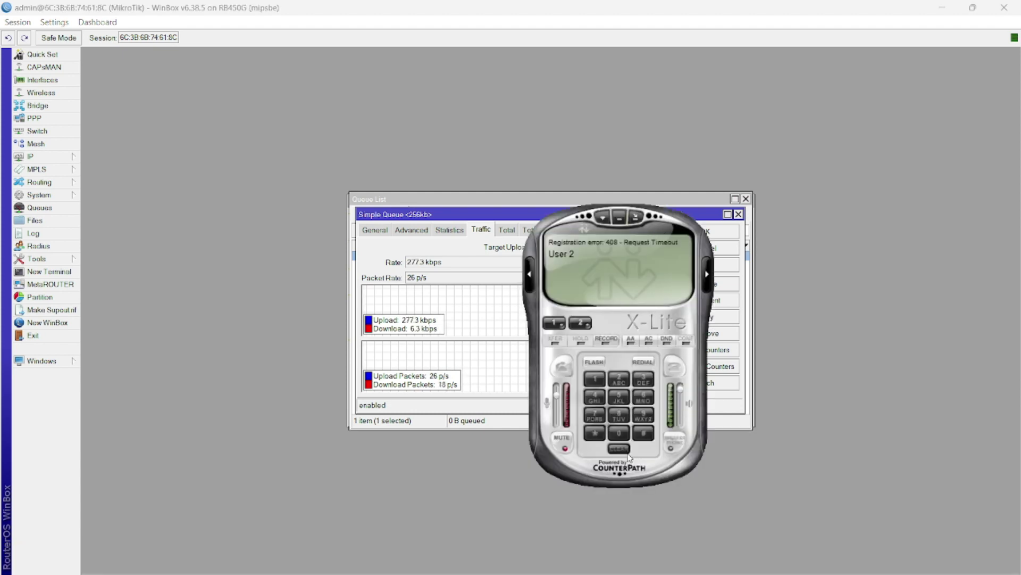
Step: Move X-Lite to the right and review Account1's properties in SIP Account Settings
drag(628, 453, 876, 358)
right_click(866, 171)
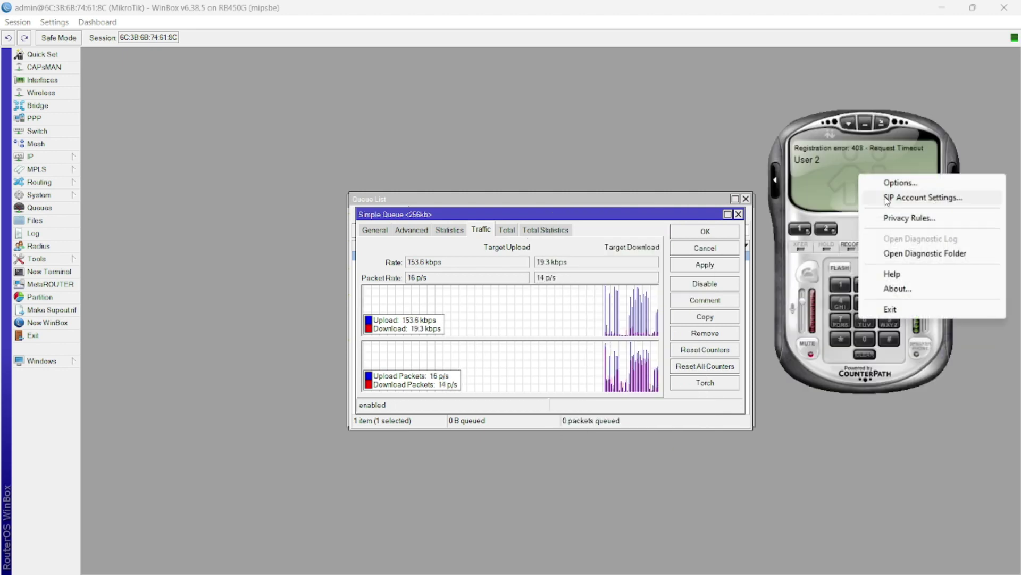
click(886, 198)
click(846, 205)
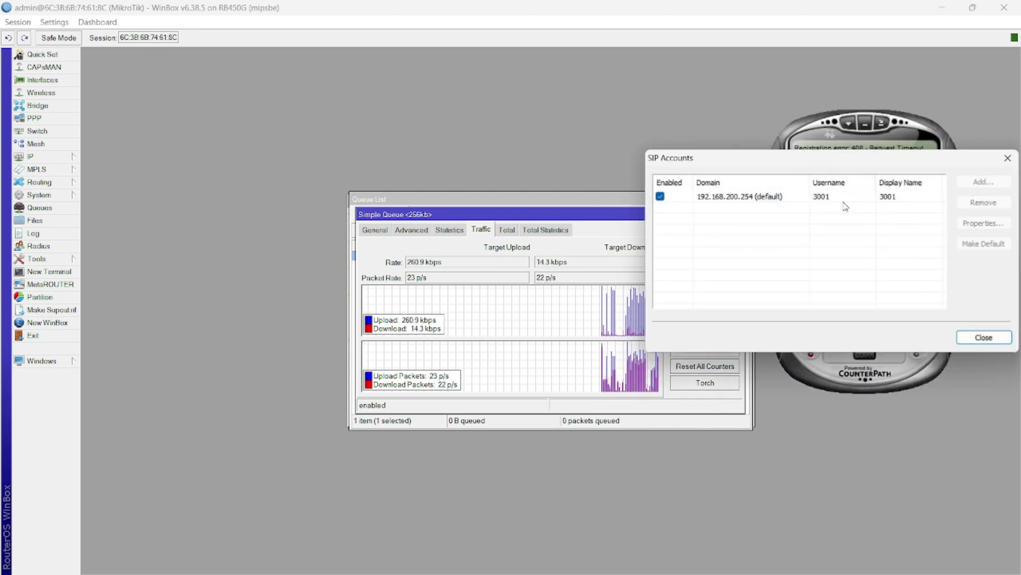
double_click(838, 197)
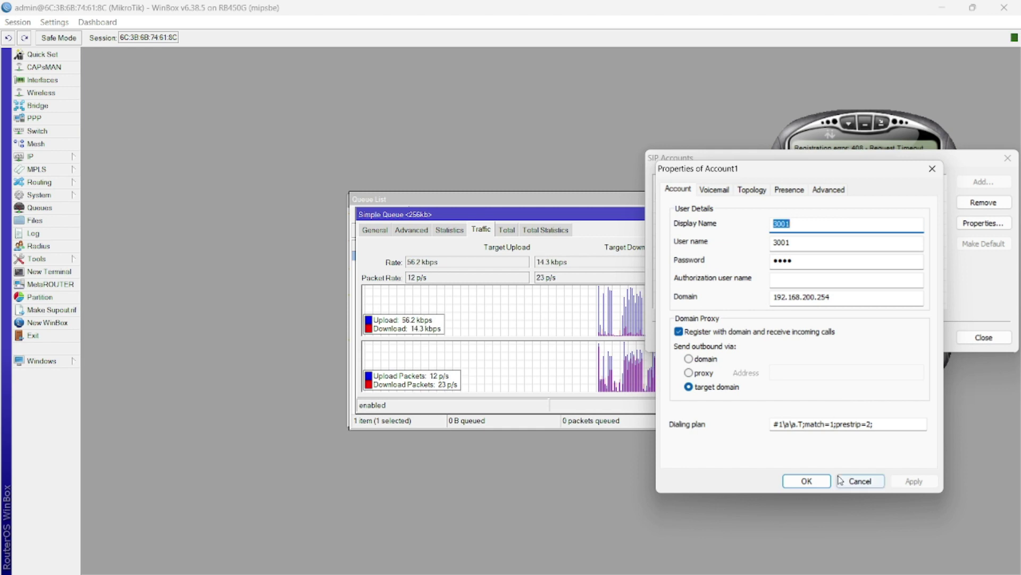
click(806, 481)
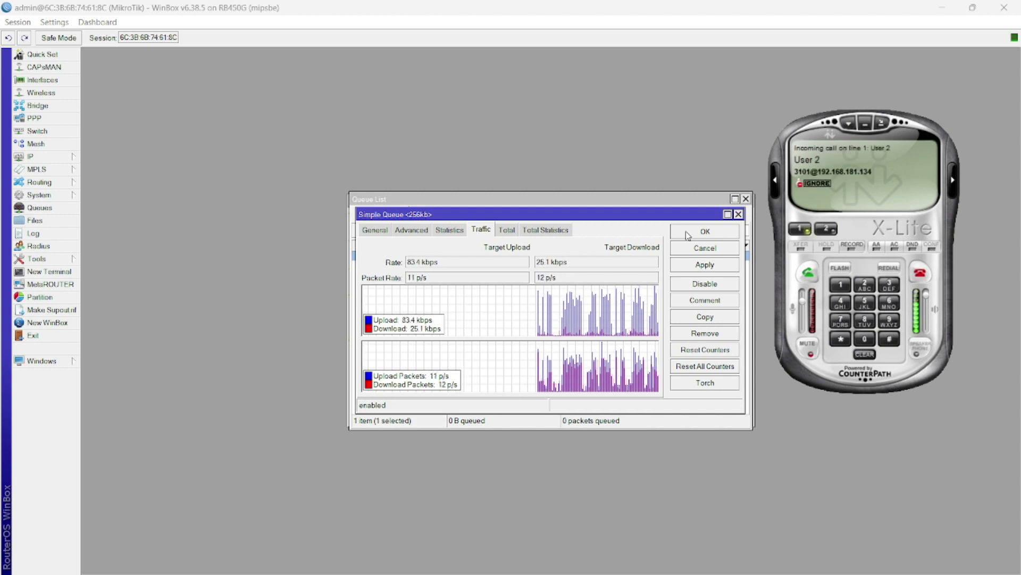
Step: Answer the incoming call from User 2 and launch Wireshark from Start search
click(810, 274)
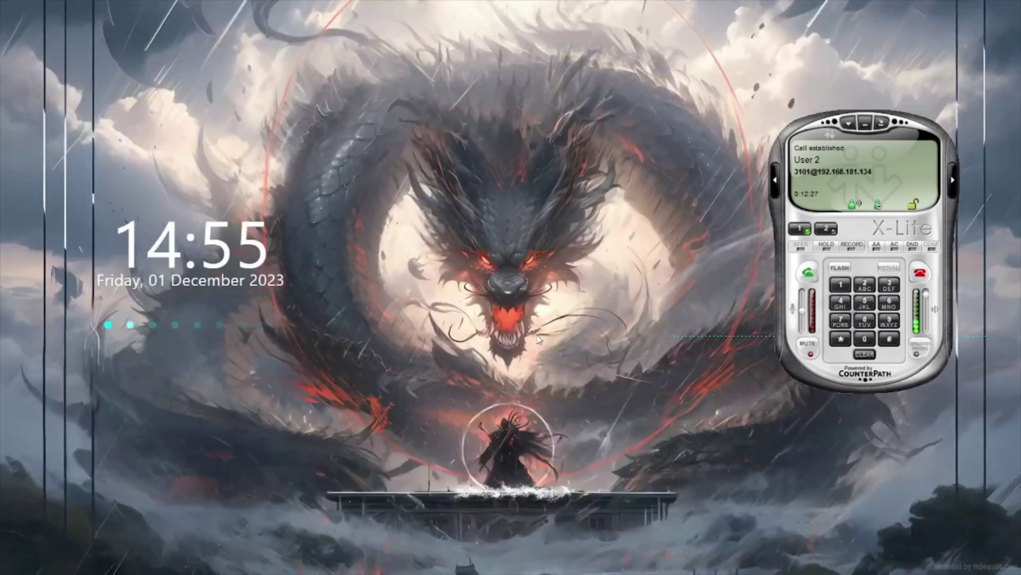
key(super)
text(wire)
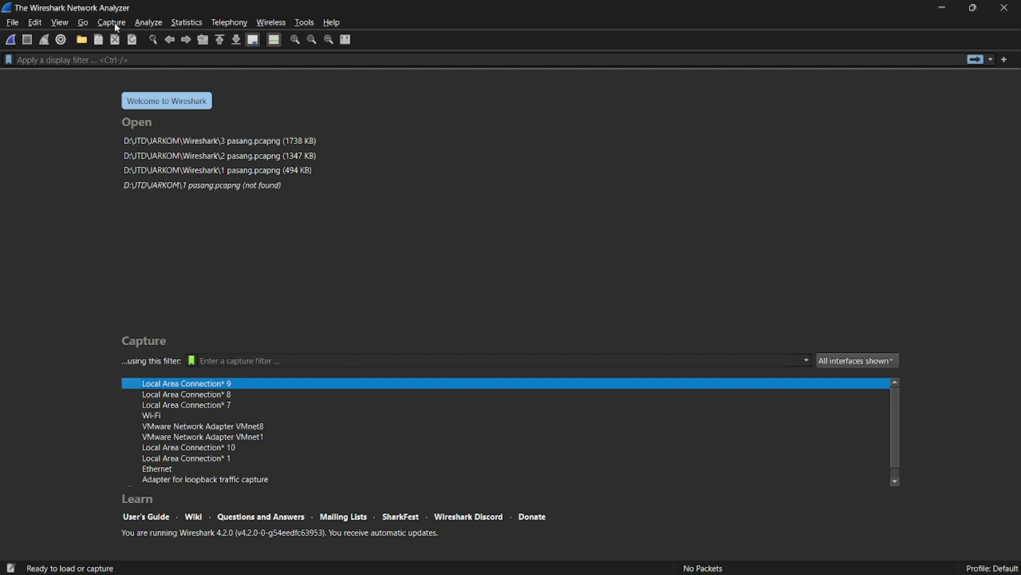
Step: In Capture Options, make the capture stop automatically after 15 seconds
click(113, 23)
click(130, 35)
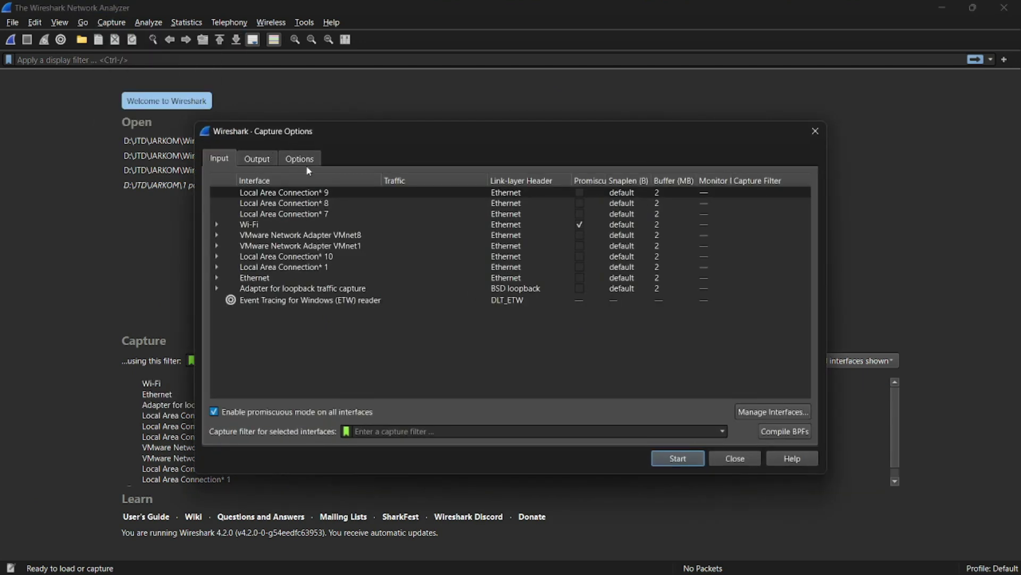
click(307, 164)
click(223, 363)
click(262, 365)
text(5)
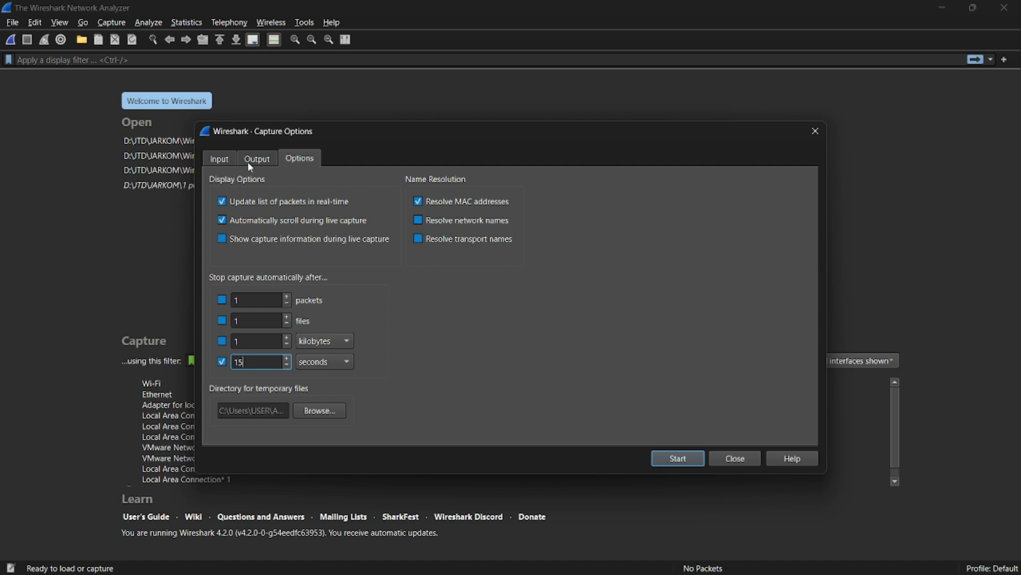
Step: Select the Wi-Fi interface and start the live capture
click(218, 165)
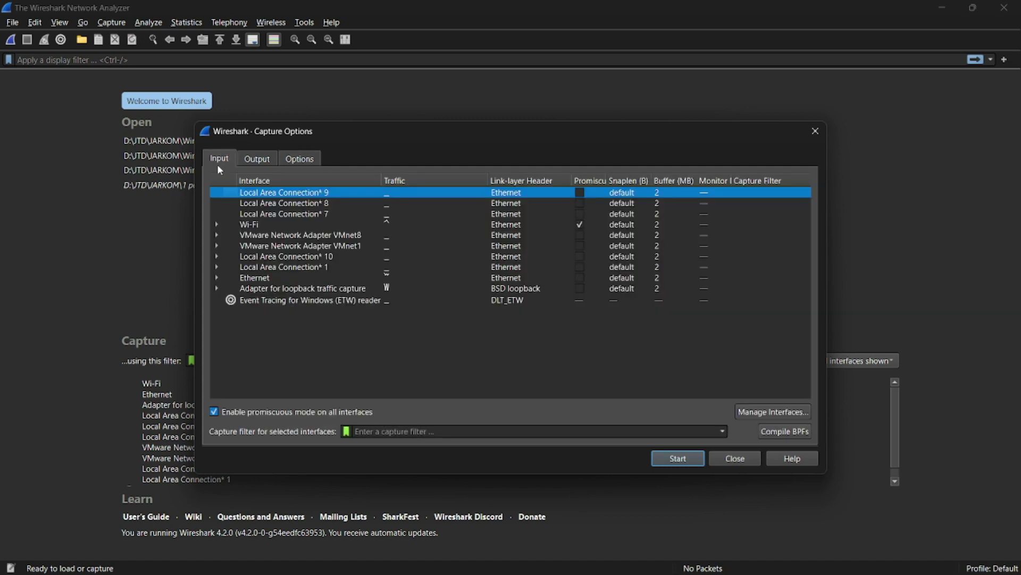
click(217, 224)
click(264, 236)
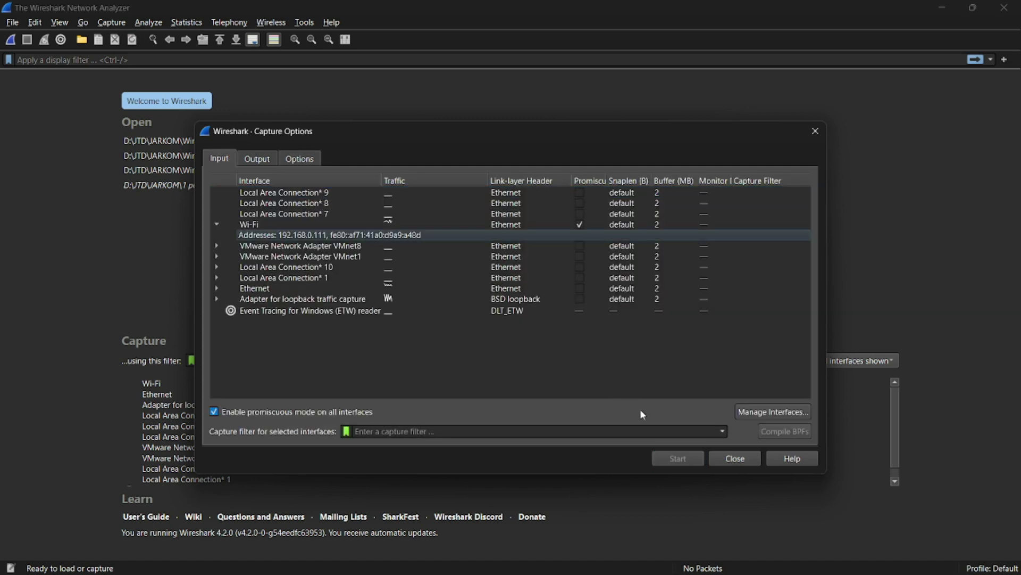
click(504, 225)
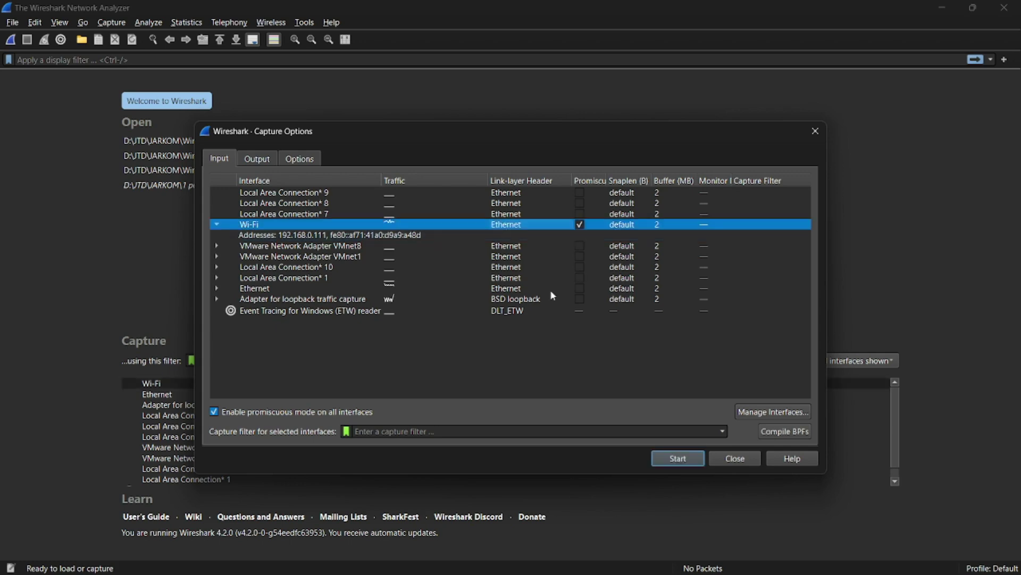
click(683, 459)
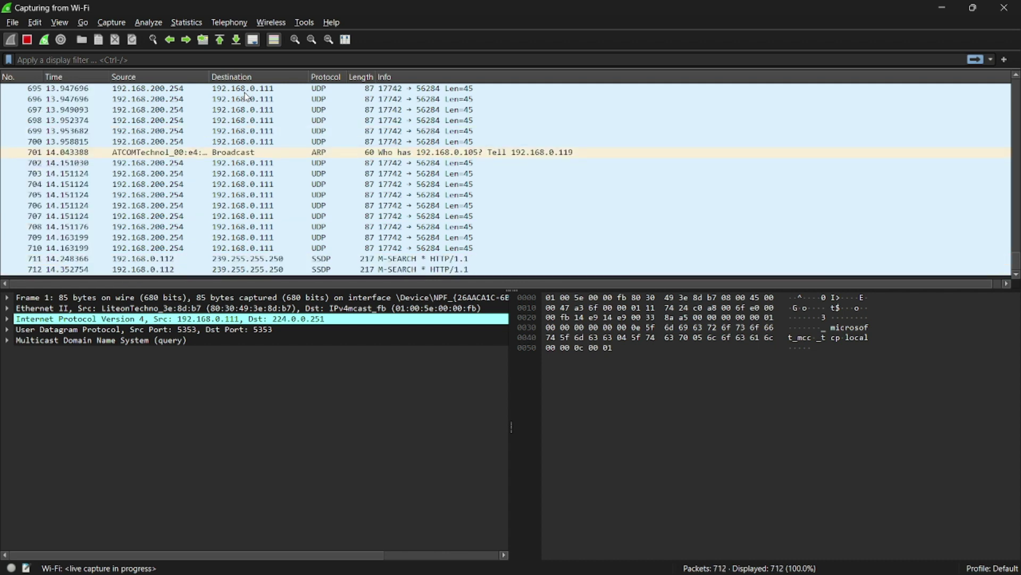
Step: Stop the capture and apply a source/destination filter ending in ip.dst == 192.168.0.111
key(ctrl+e)
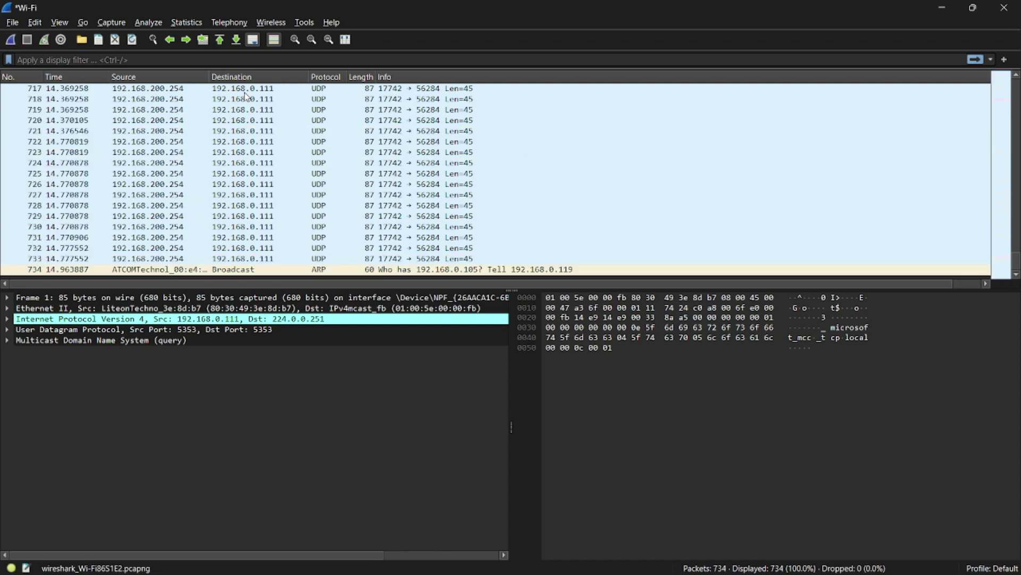
click(130, 60)
text(ip.src == 192.168.181.31 && ip.dst == 192.168.181.31)
key(BackSpace)
key(BackSpace)
key(BackSpace)
key(BackSpace)
key(BackSpace)
key(BackSpace)
key(BackSpace)
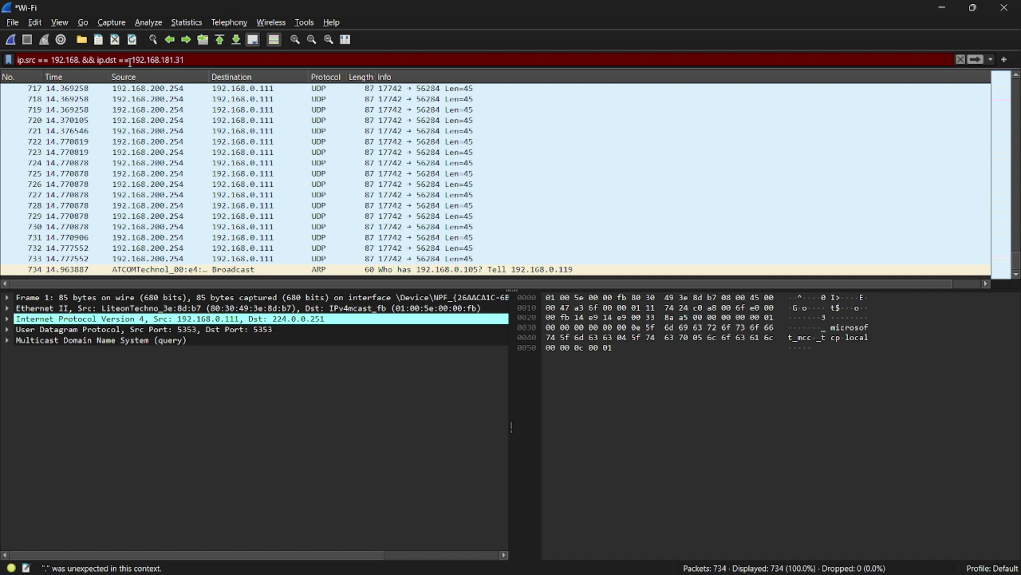
text(.200.254)
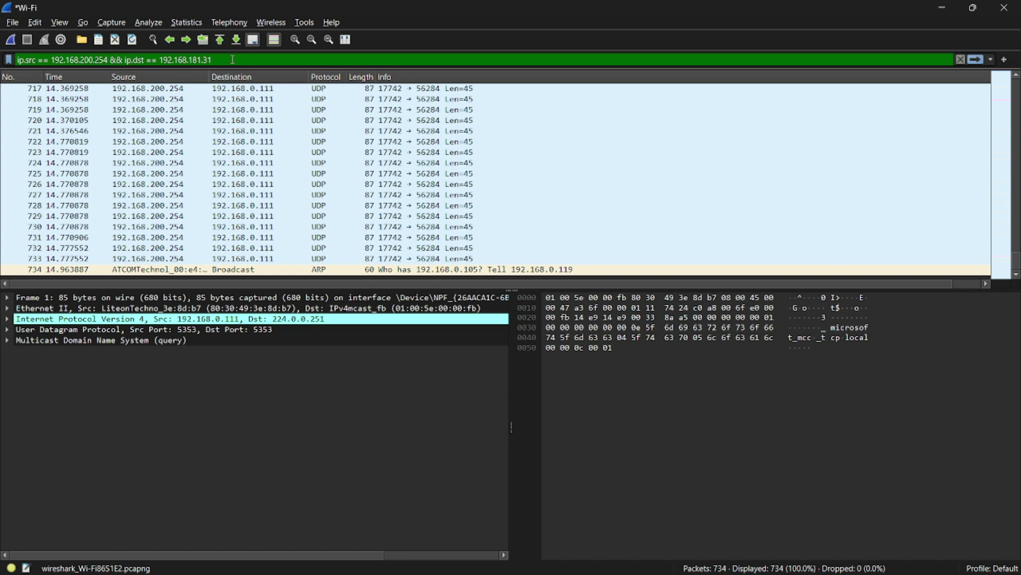
key(BackSpace)
key(BackSpace)
key(BackSpace)
key(BackSpace)
key(BackSpace)
key(BackSpace)
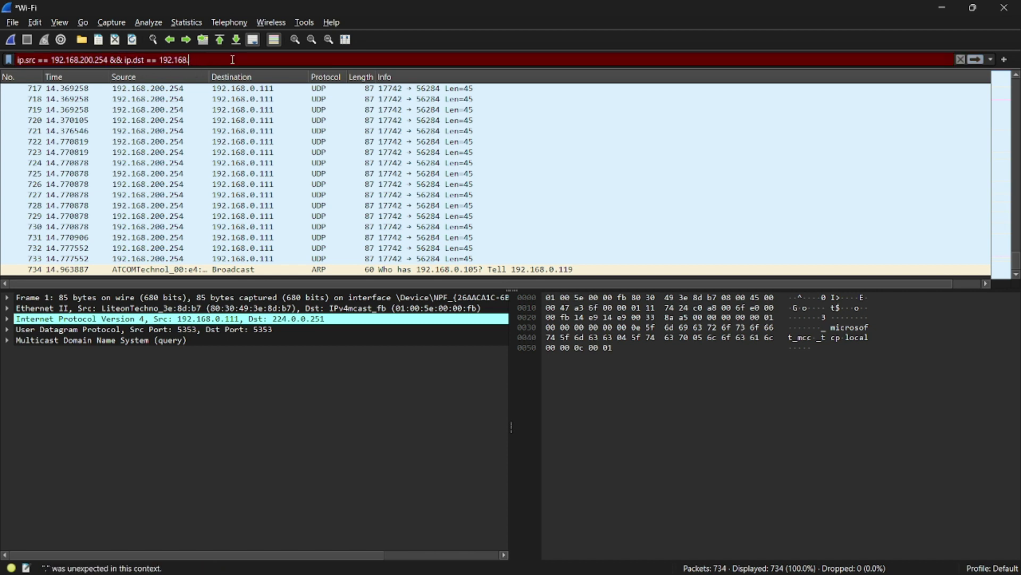
text(0.111)
key(Return)
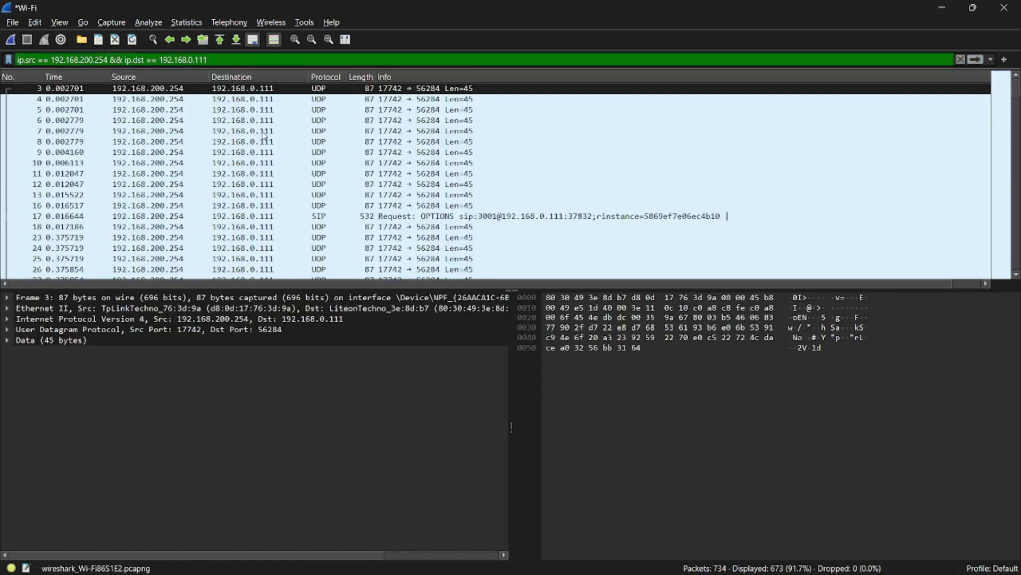
Step: Narrow the filter to ip.dst == 192.168.0.111 only and check Capture File Properties
click(264, 194)
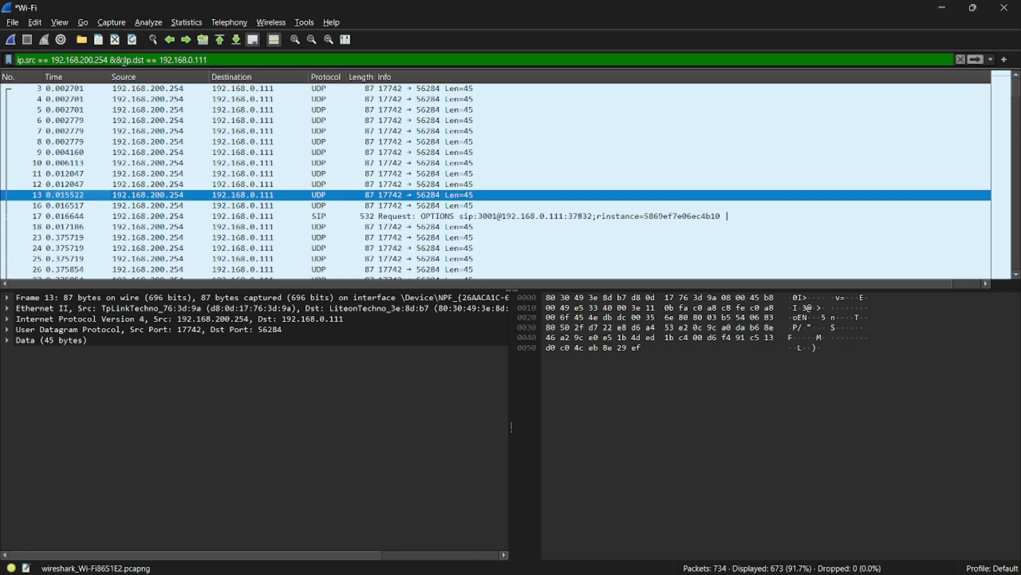
drag(124, 60, 16, 60)
key(BackSpace)
key(Return)
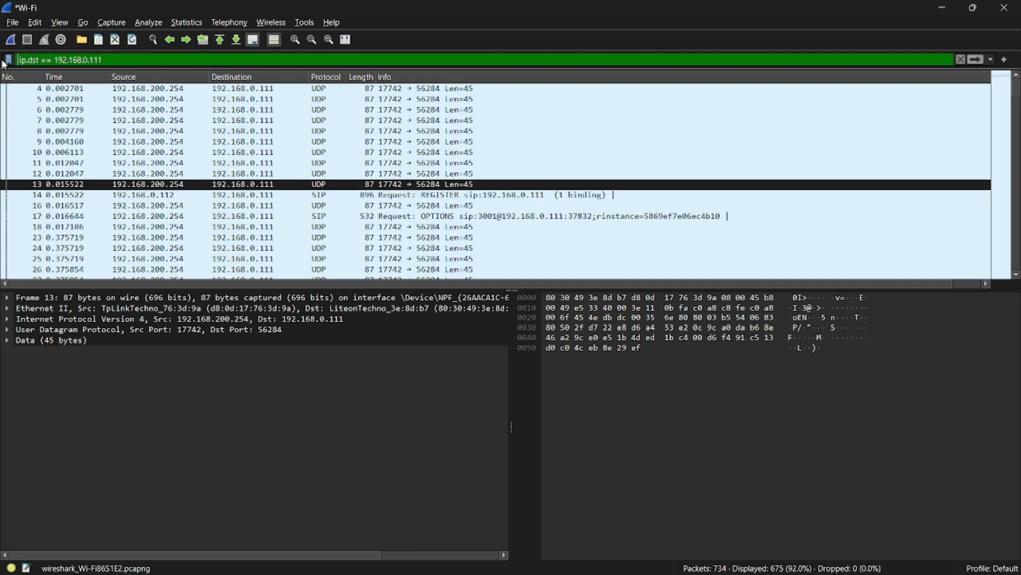
click(187, 23)
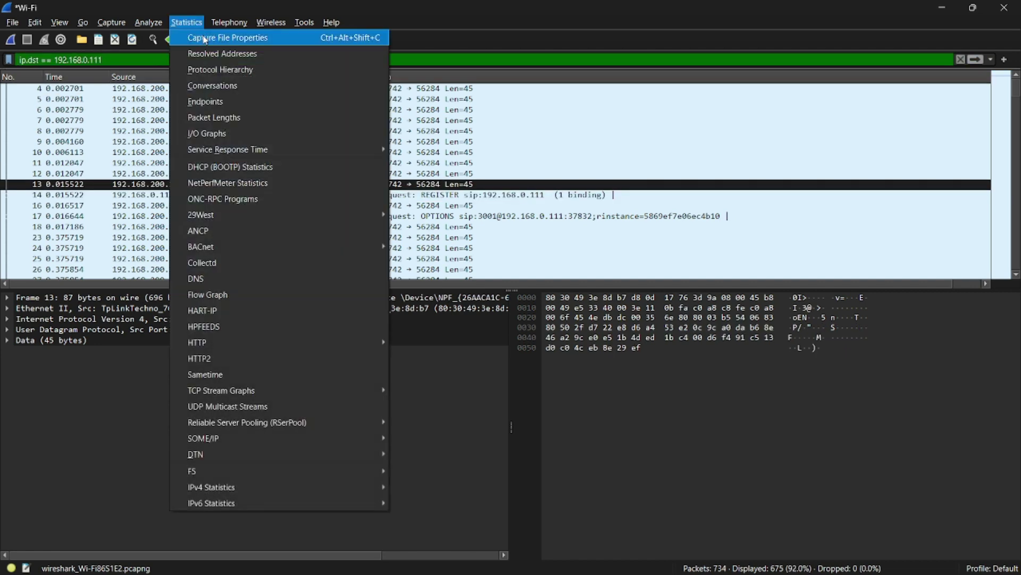
click(205, 38)
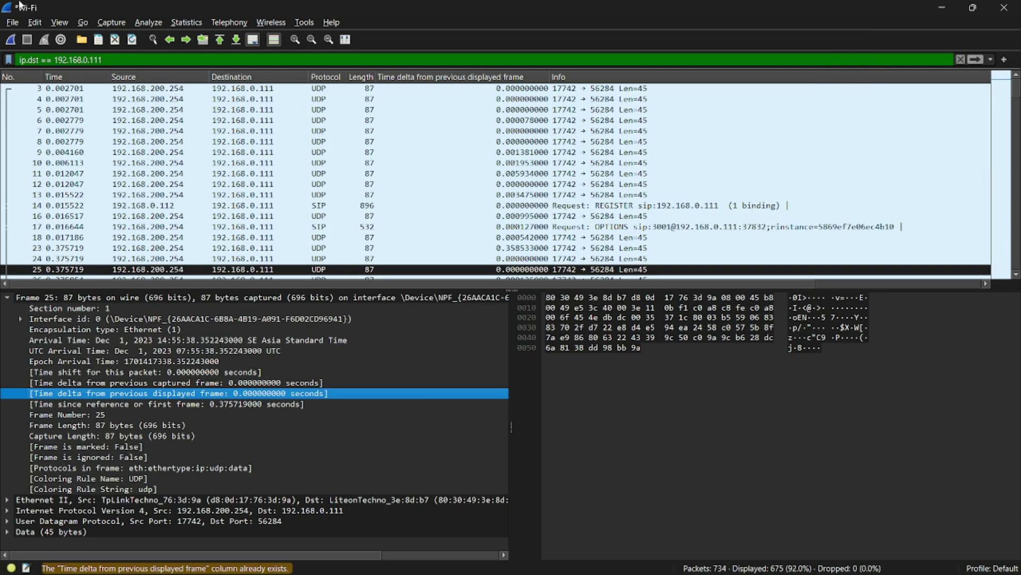
click(13, 22)
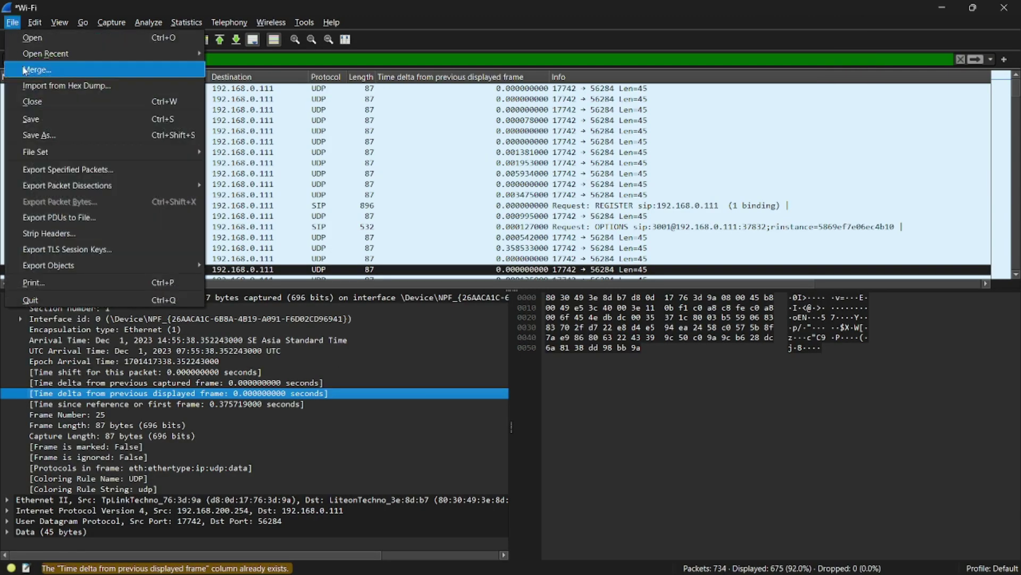
Step: Export the displayed packets as a CSV named Video Praktikum on the Desktop, then minimize Wireshark
mouse_move(160, 187)
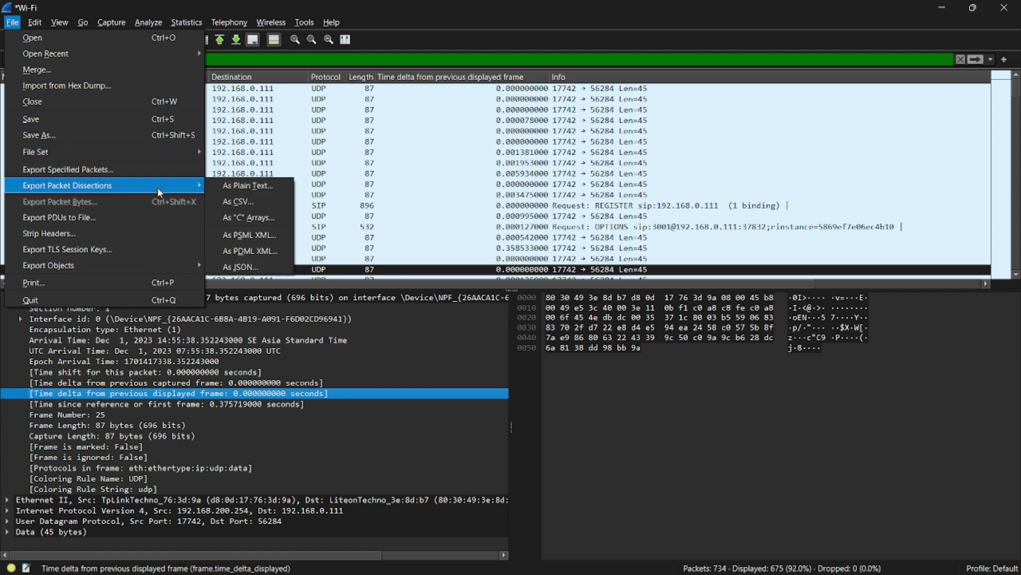
click(247, 202)
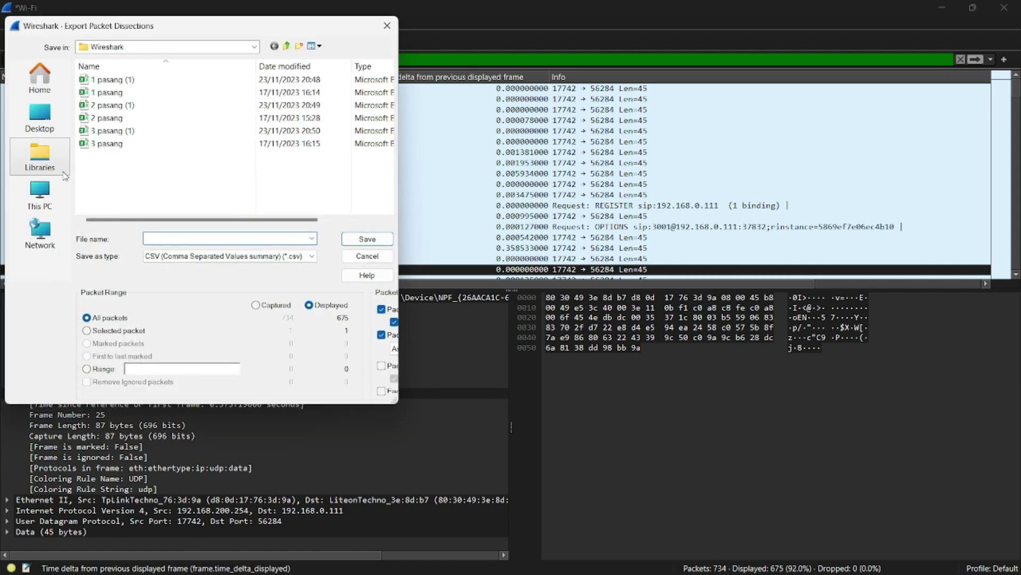
click(40, 121)
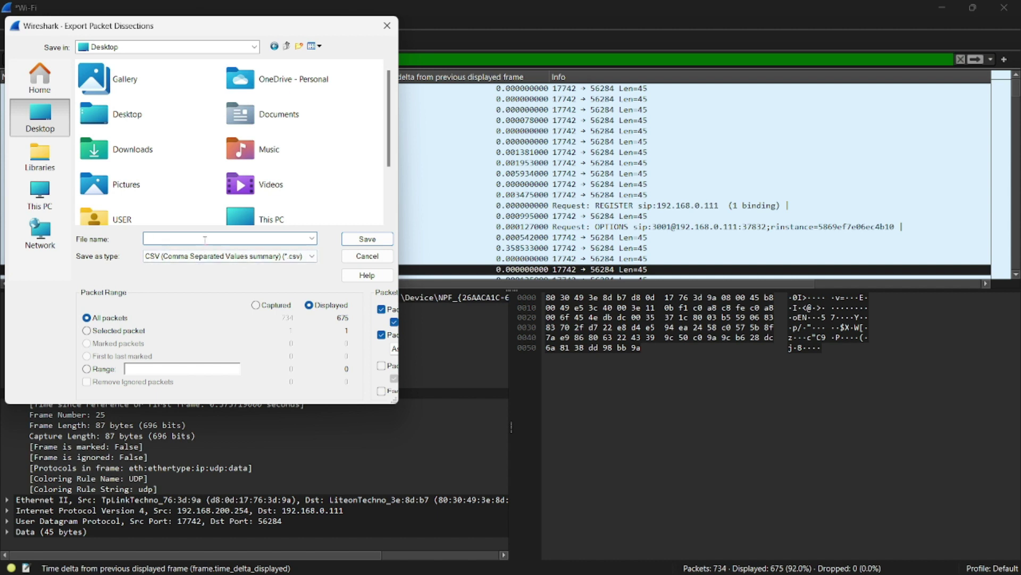
text(Video Praktikum)
key(Return)
key(super+d)
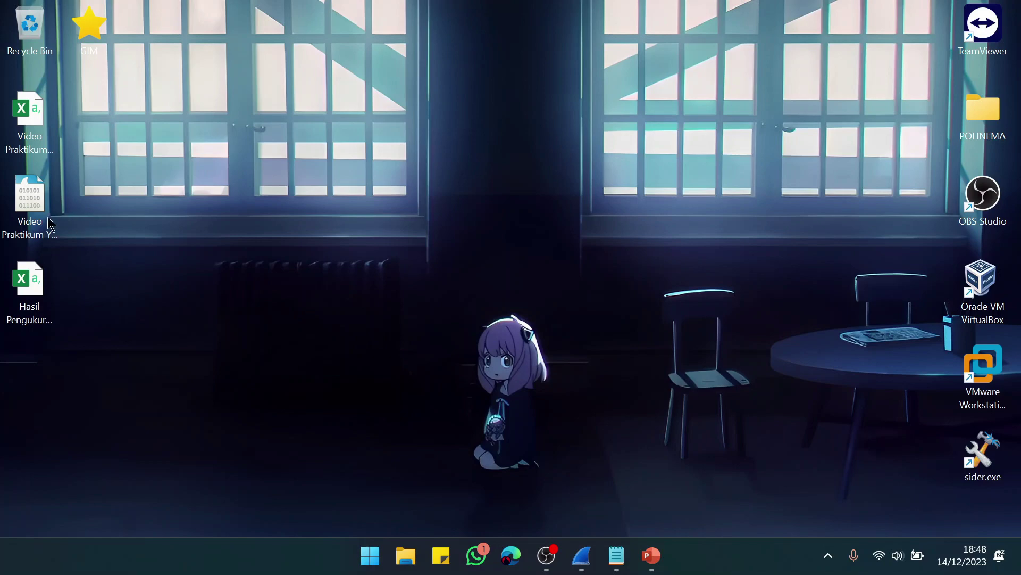
Step: Open Video Praktikum Youtube.pcapng and filter ip.src == 192.168.0.111 and ip.dst == 192.168.200.254
click(28, 207)
double_click(28, 207)
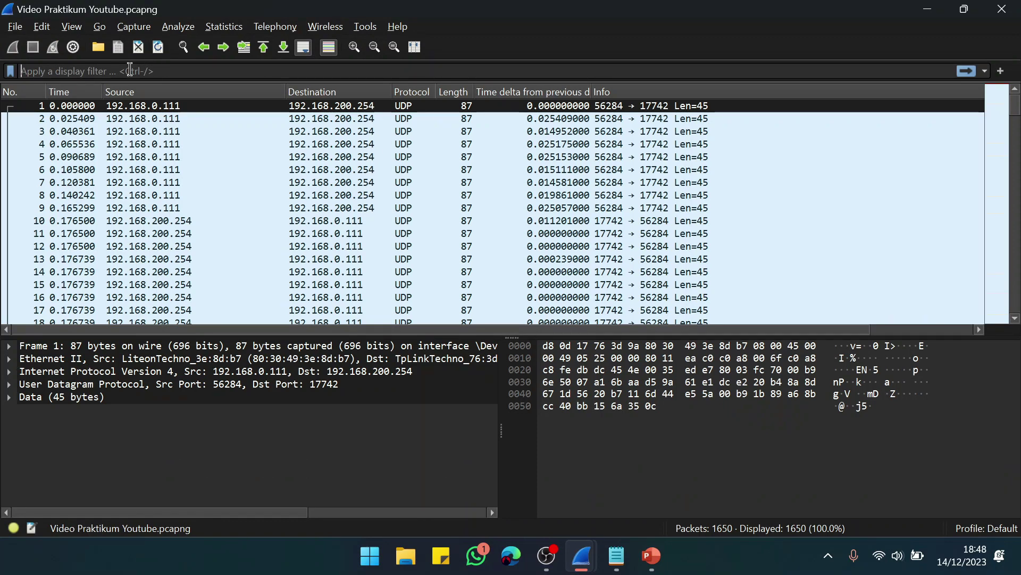
click(129, 70)
text(i)
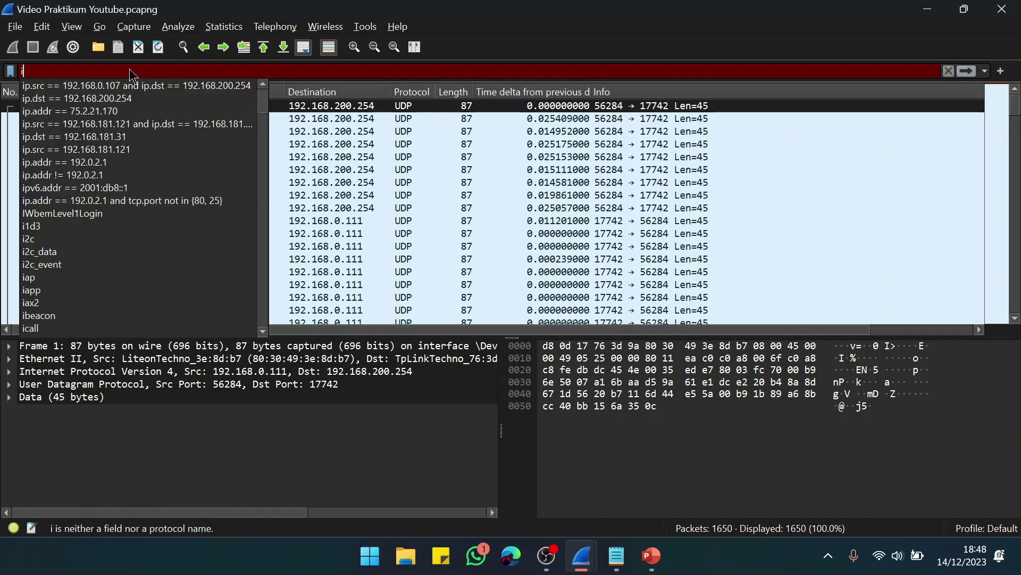
text(p.src)
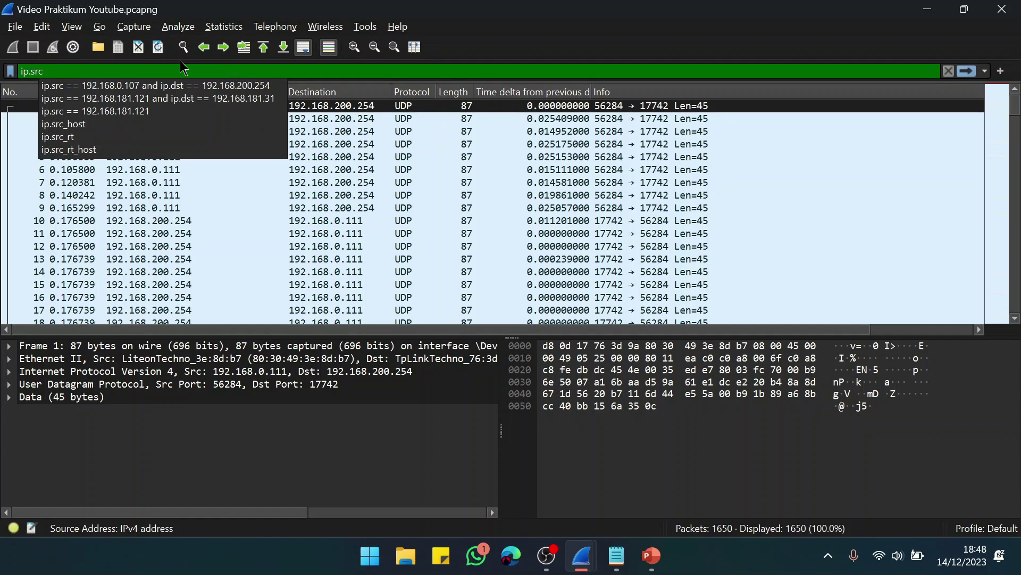
text(== 192)
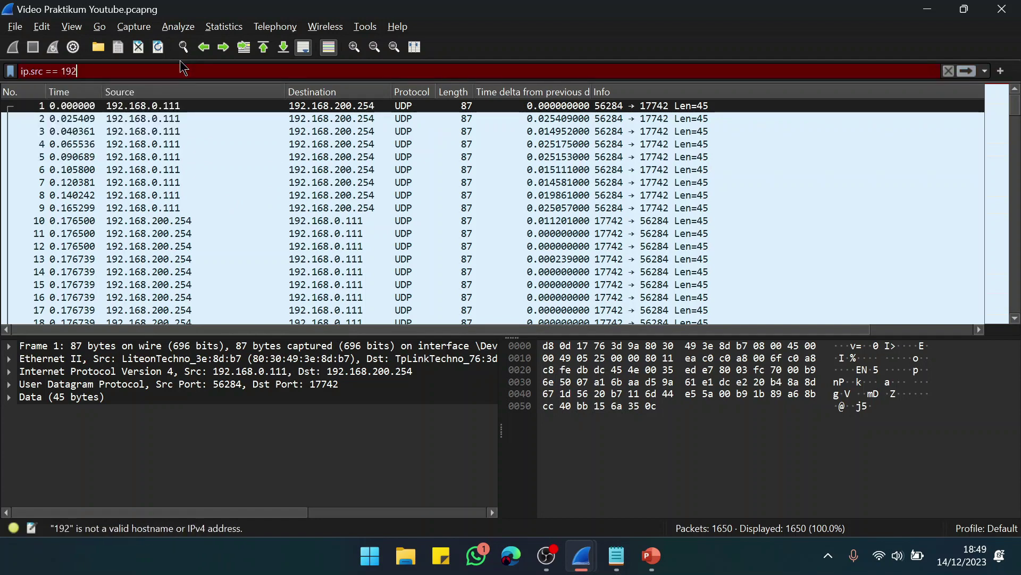
text(.168.0.111)
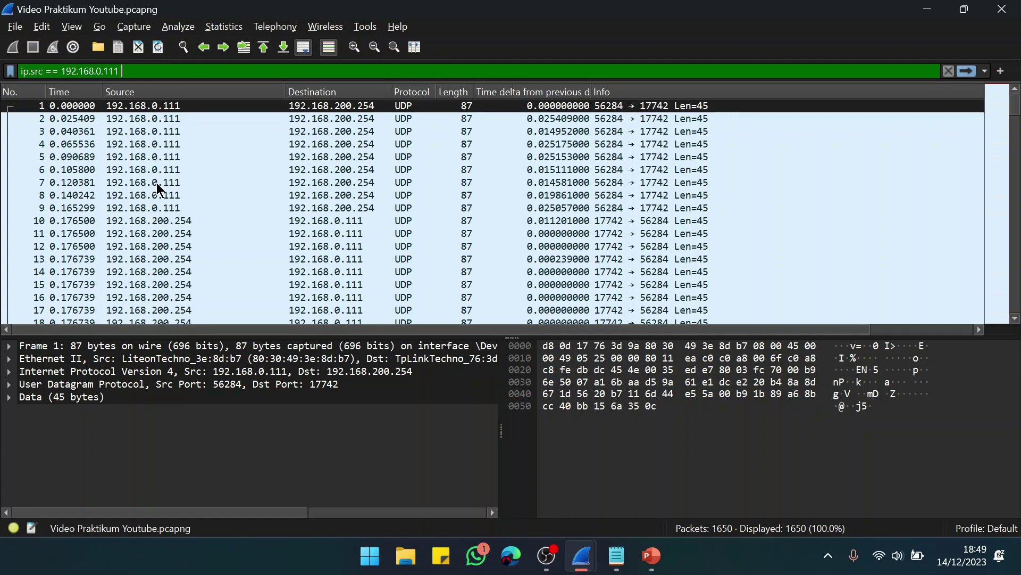
text(and)
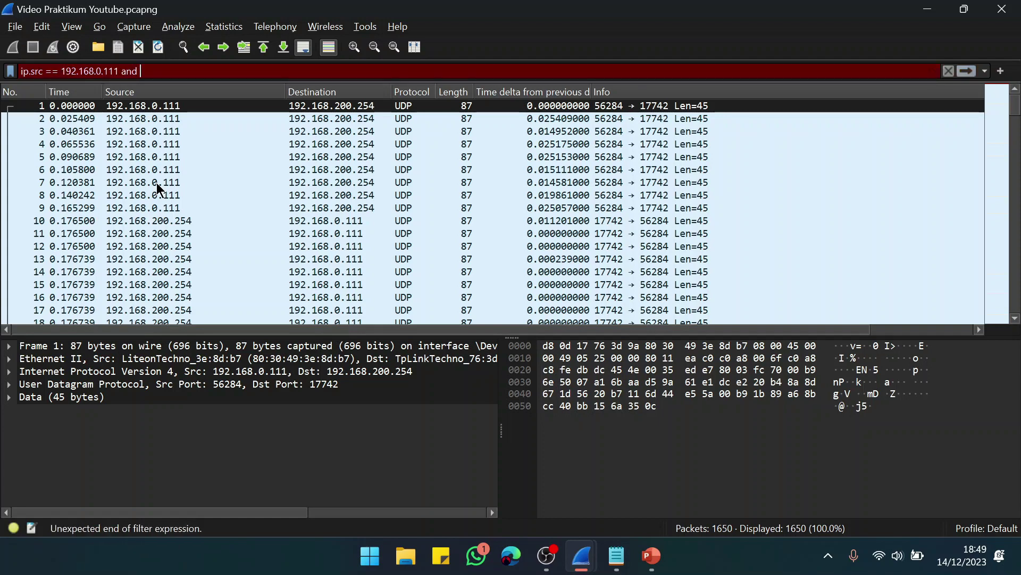
text( ip.)
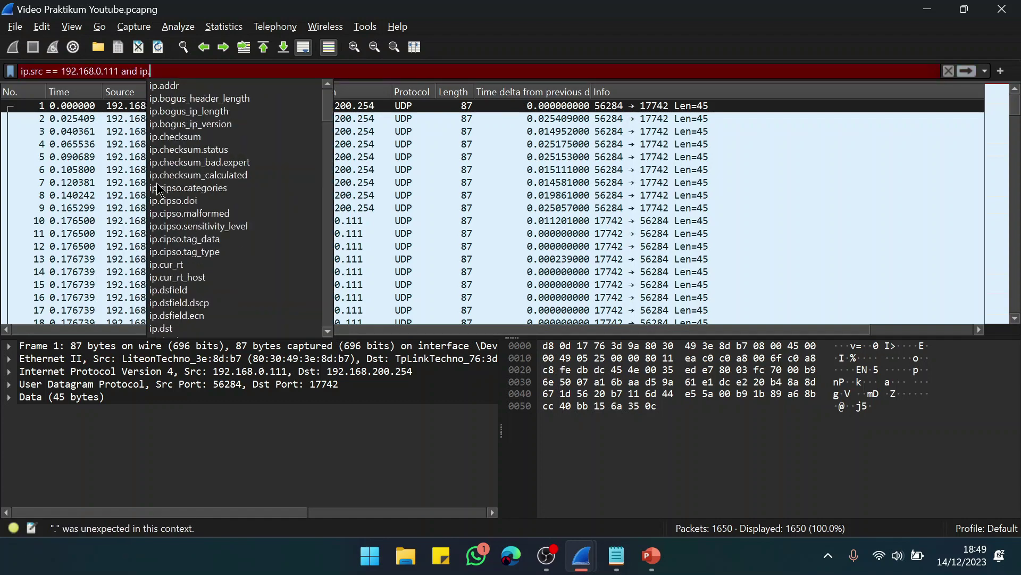
text(dst == )
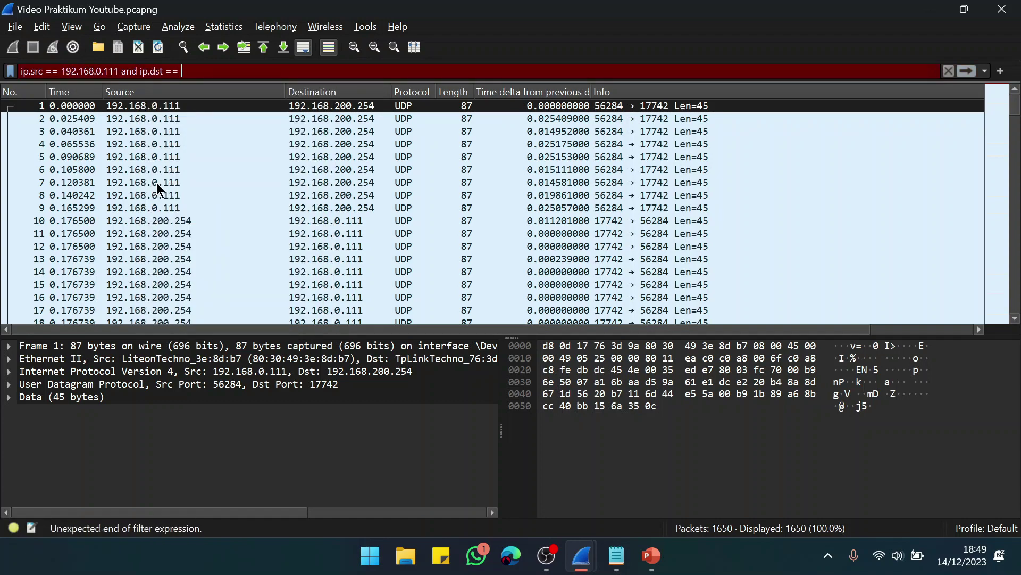
text(192.168.200.254)
key(Return)
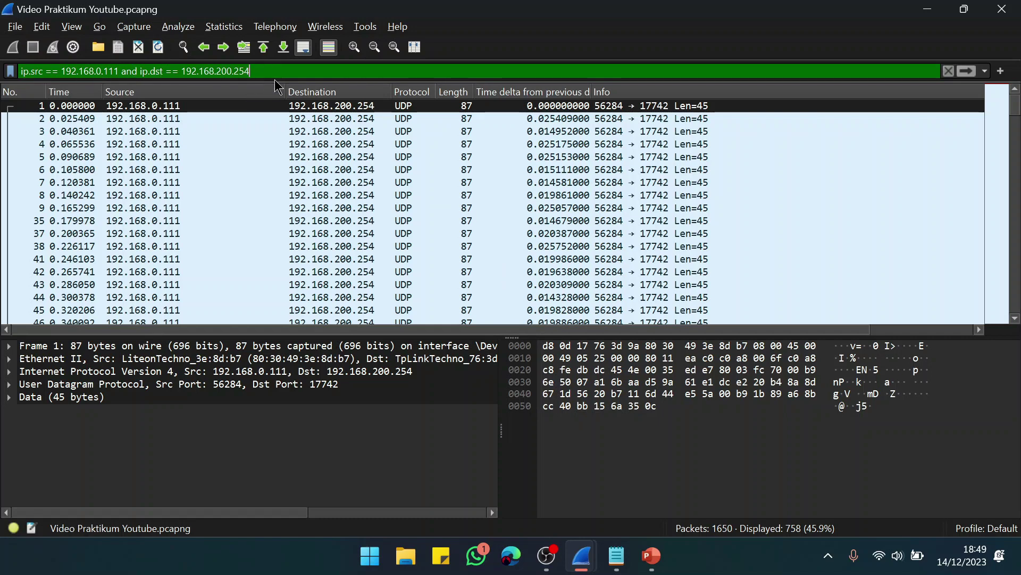
Step: Close Notepad, relaunch it from Start search, and move it to the right side
right_click(617, 556)
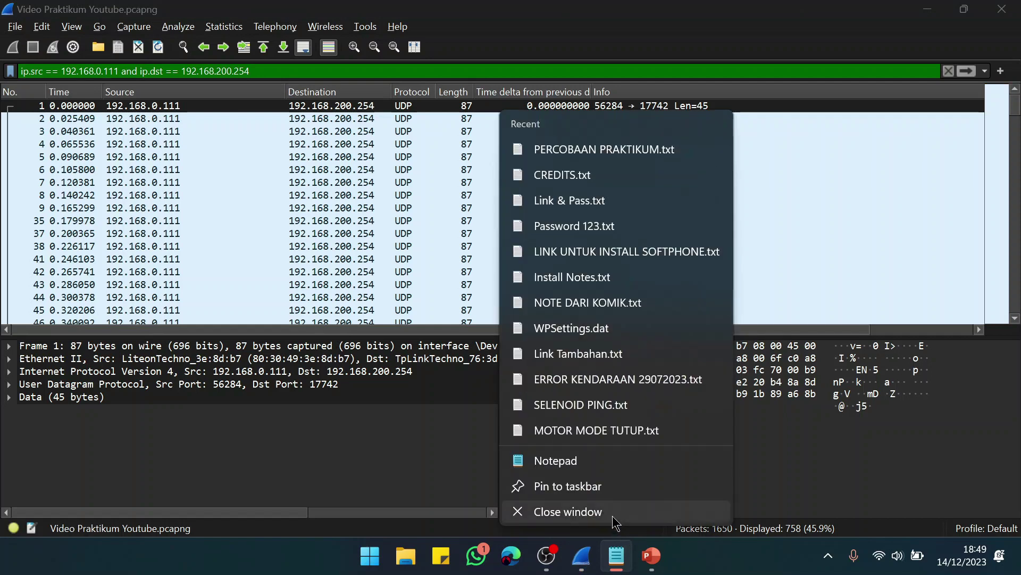
click(615, 516)
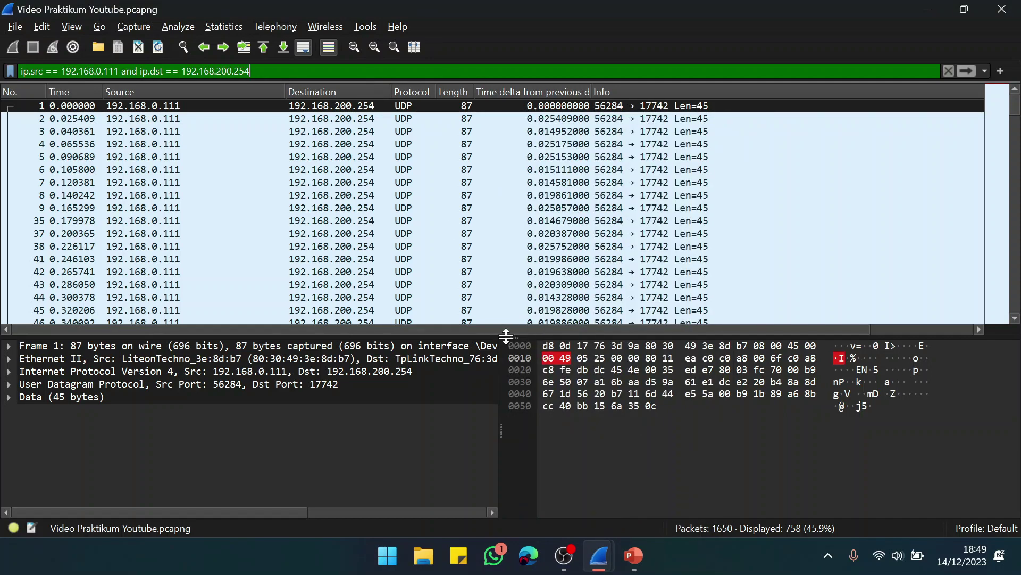
key(super)
text(note)
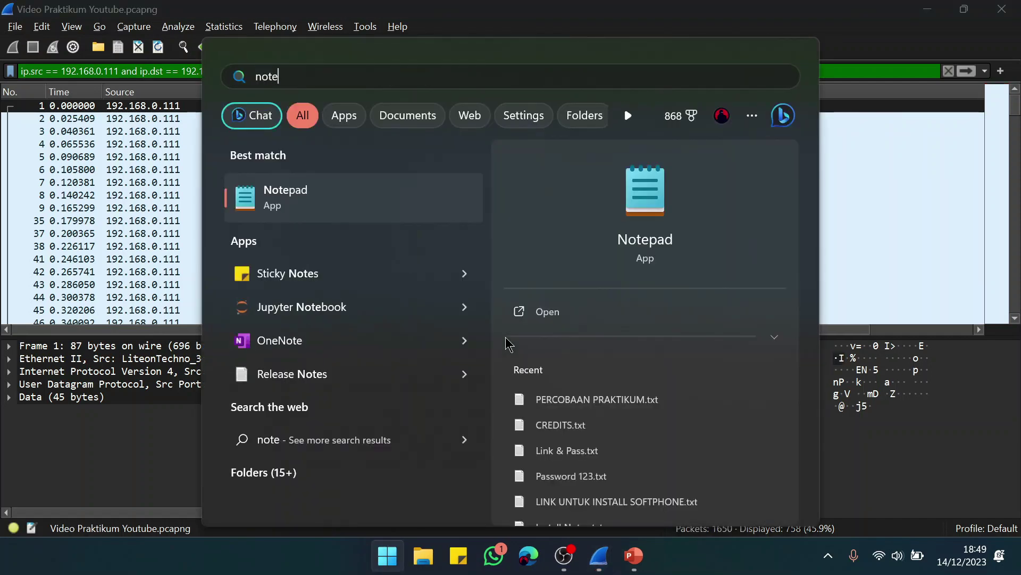
click(596, 312)
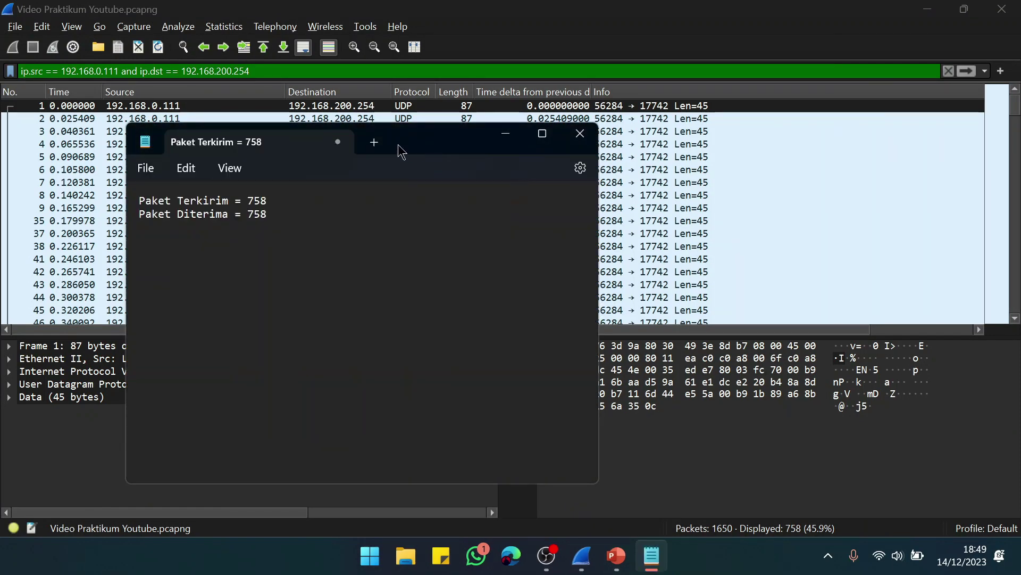
drag(413, 142, 768, 160)
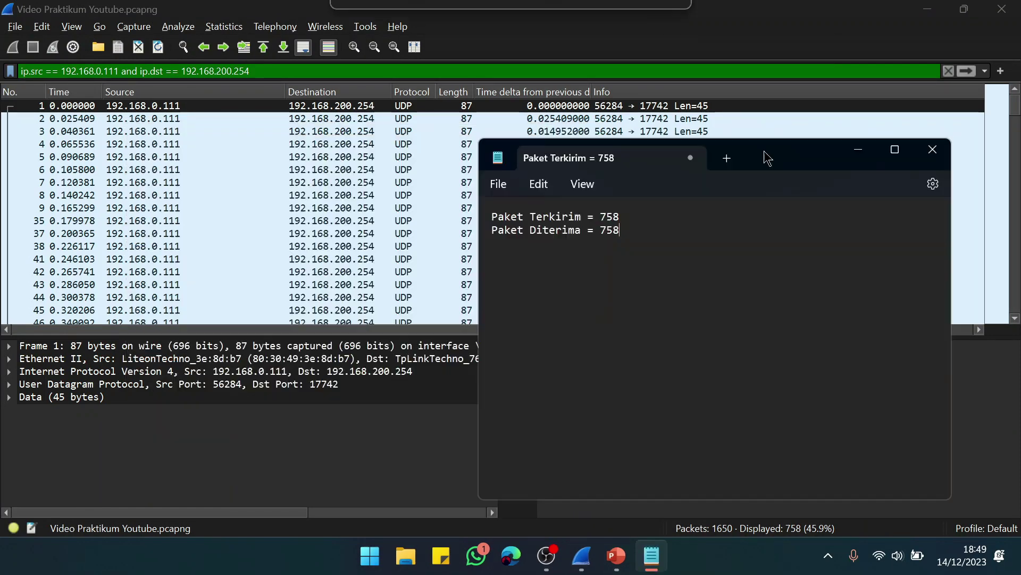
Step: Discard the old packet-count note unsaved and type 'Data Terkirim' in a new note
click(727, 159)
click(631, 157)
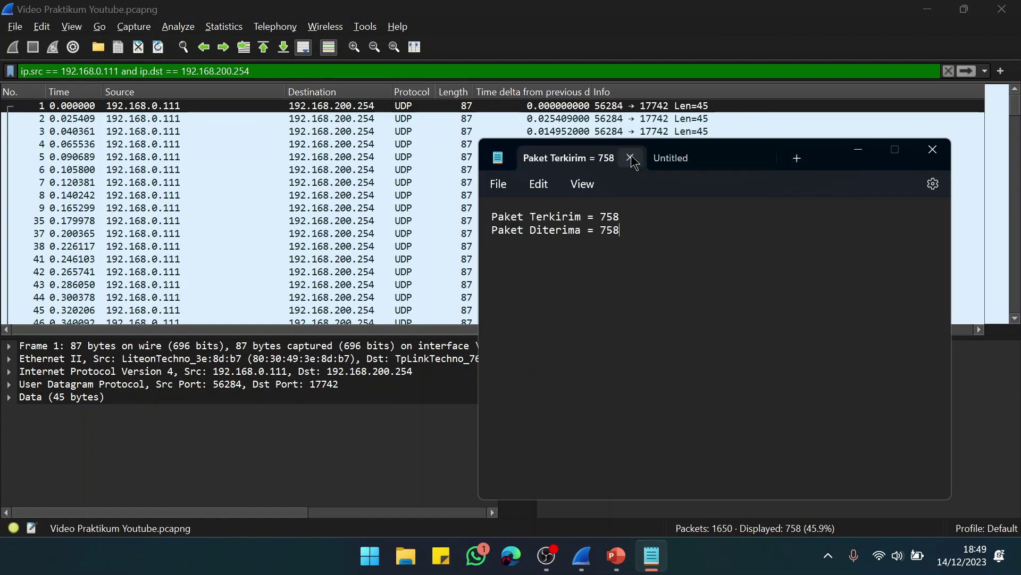
click(738, 361)
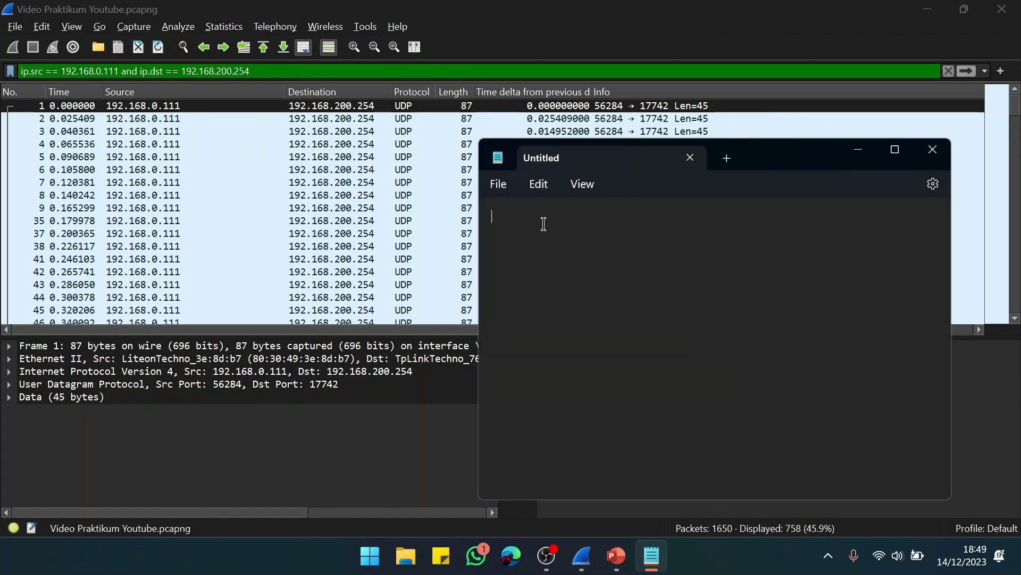
text(Data Terkirim =)
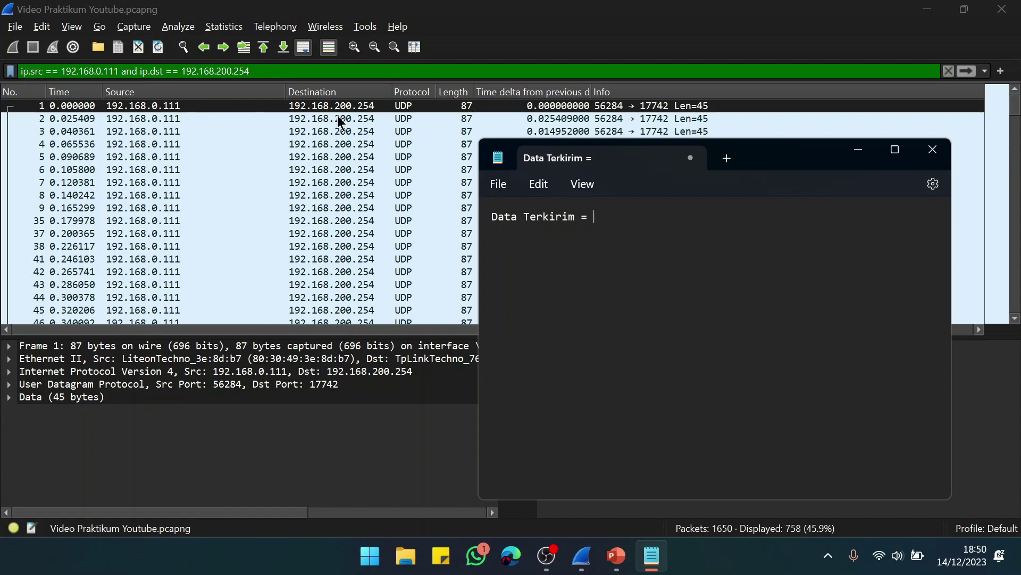
Step: Read the displayed packet count from Capture File Properties, note 'Data Terkirim = 758', and start a 'Data Diterima' line
click(224, 29)
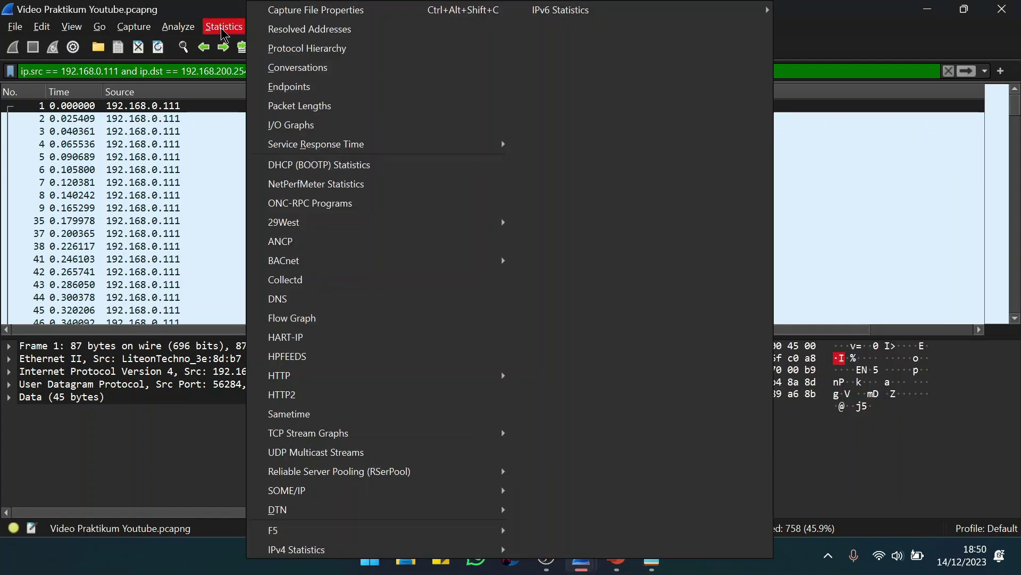
click(293, 12)
scroll(513, 353, down, 3)
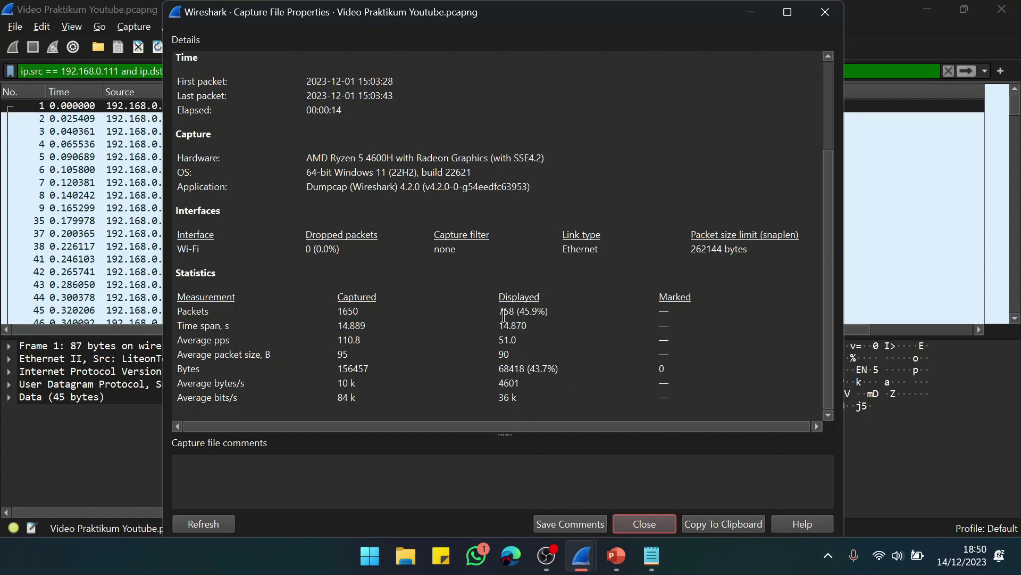
click(652, 556)
drag(724, 168, 885, 120)
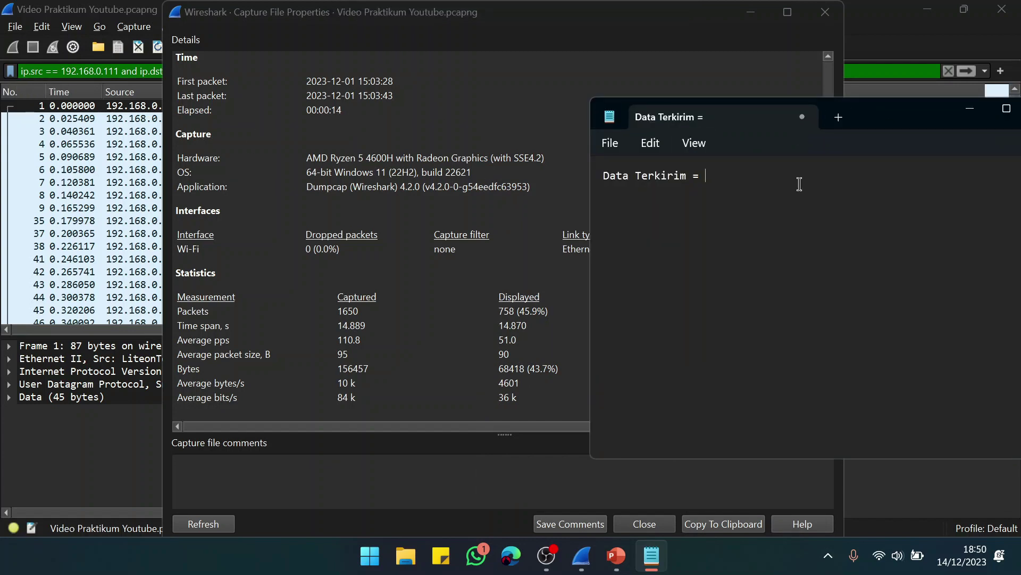
text(758)
key(Return)
text(Data Diterima =)
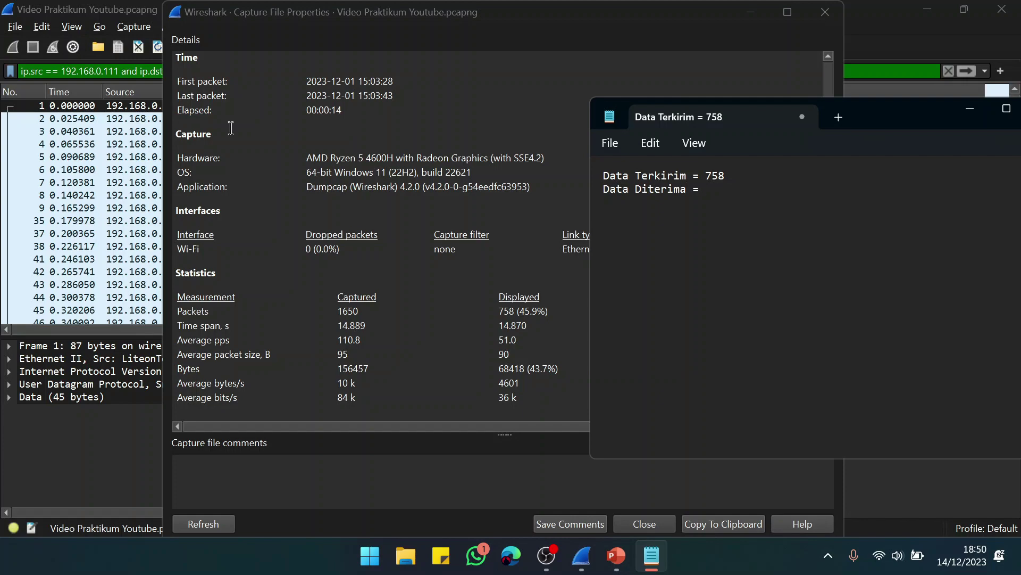
Step: Close the properties dialog and reduce the filter to ip.dst == 192.168.200.254
click(638, 528)
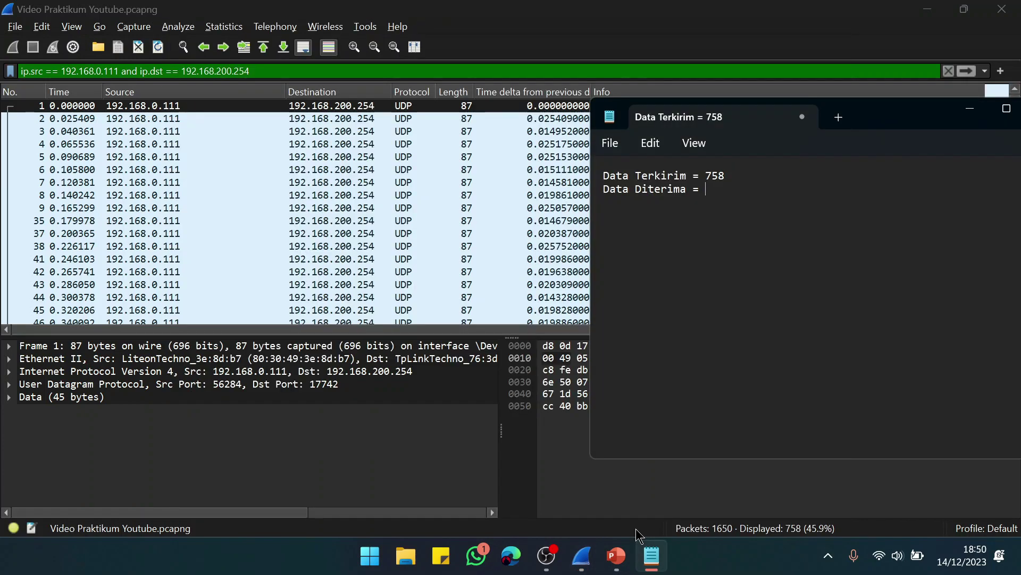
click(140, 71)
drag(141, 70, 8, 79)
key(BackSpace)
key(Escape)
key(Return)
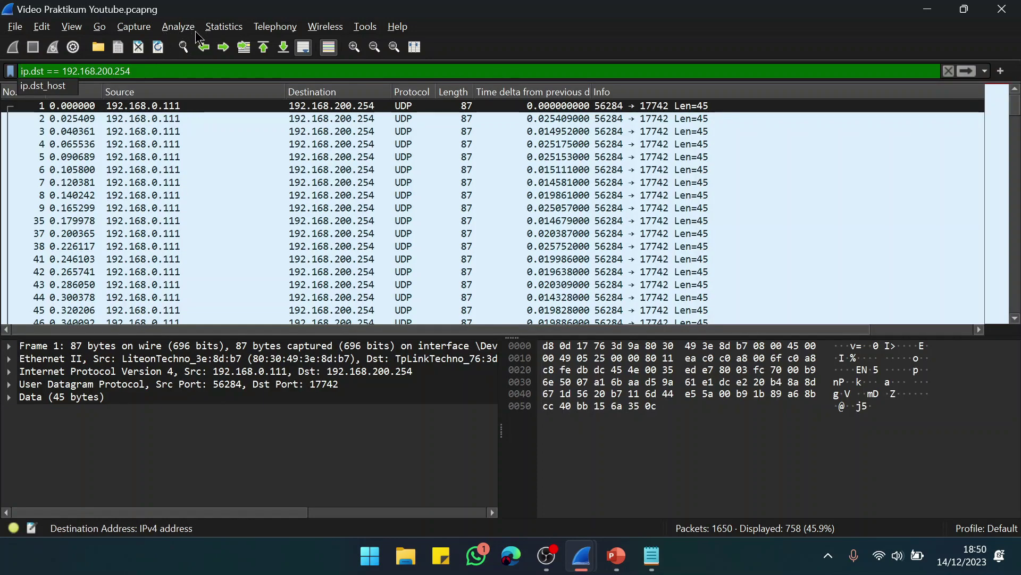
Step: Record 758 received packets on the Data Diterima line, then close Capture File Properties
click(224, 27)
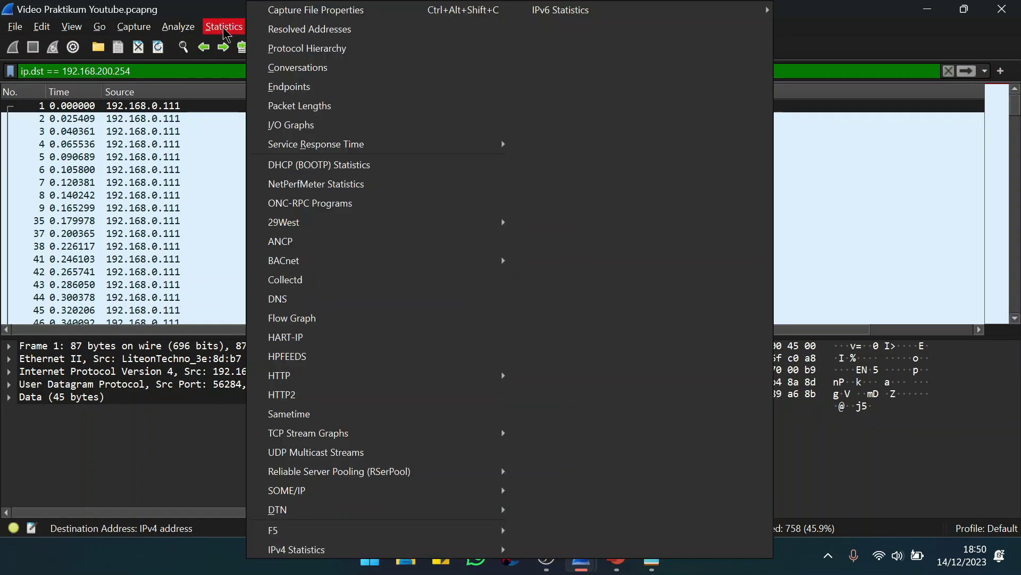
click(297, 18)
scroll(569, 194, down, 3)
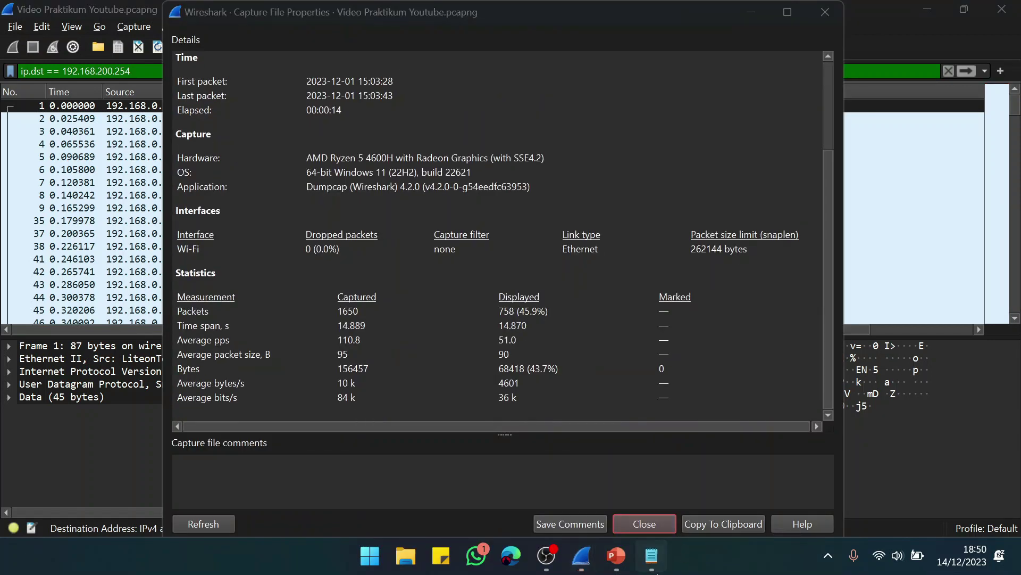
click(652, 556)
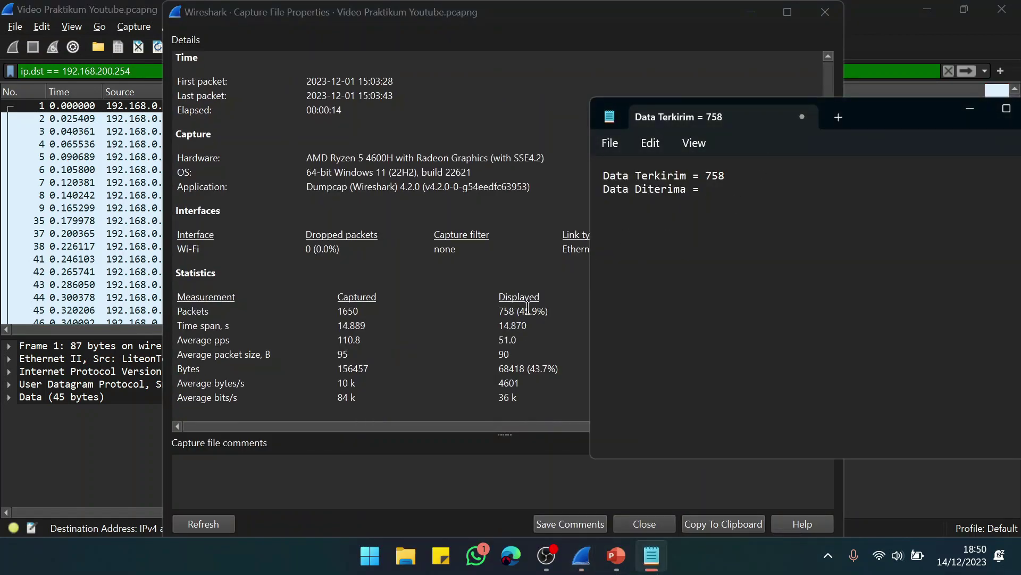
text(758)
click(969, 108)
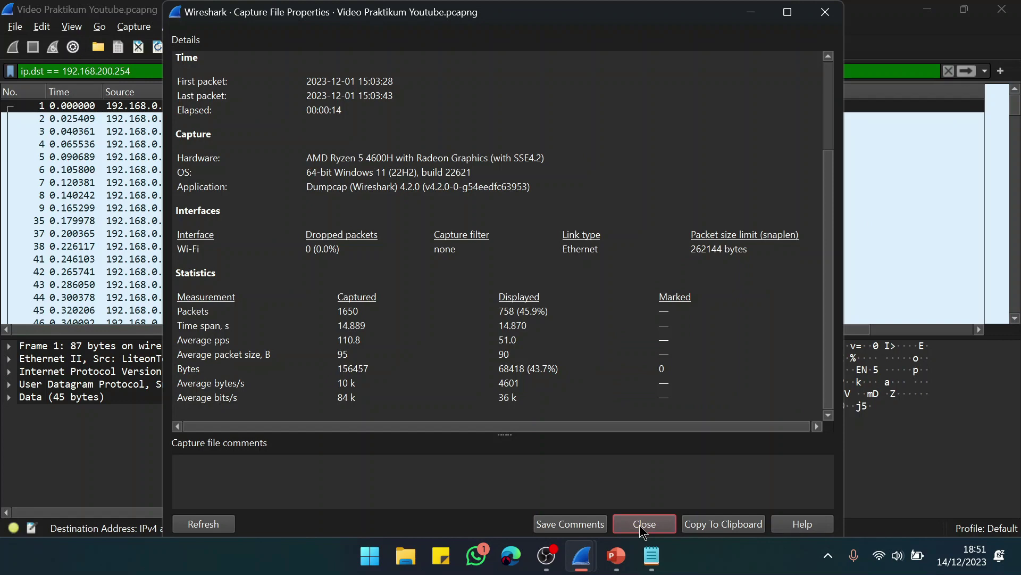
click(641, 524)
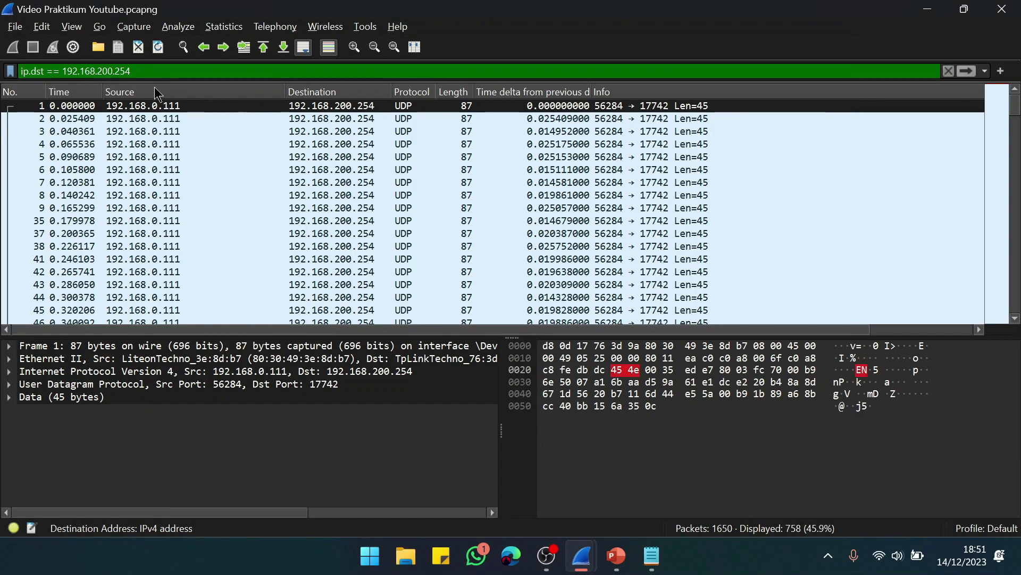
Step: Export the 758 displayed packets as CSV 'Hasil Pengukuran QoS dengan Mikrotik' on the Desktop
click(16, 29)
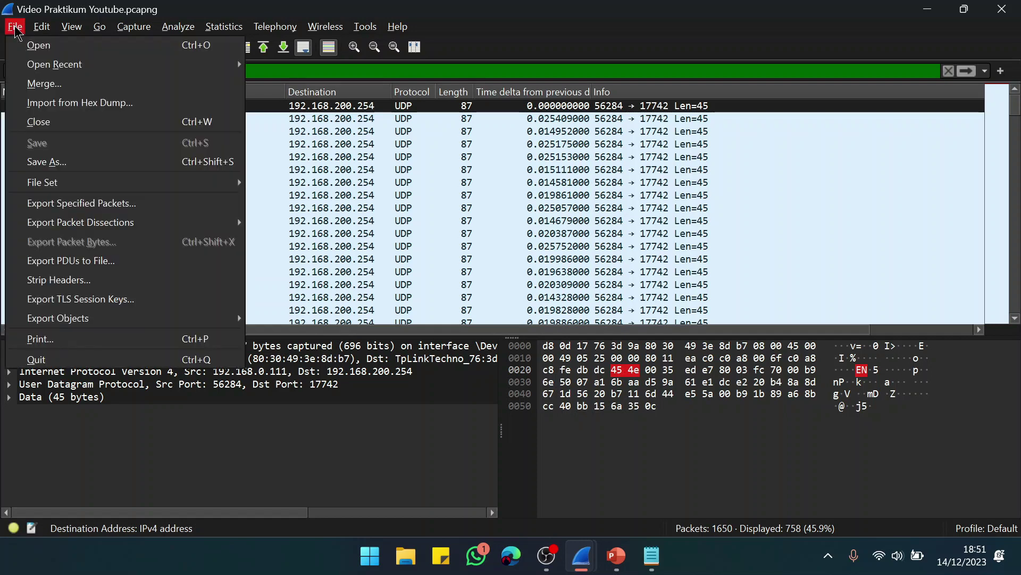
mouse_move(158, 230)
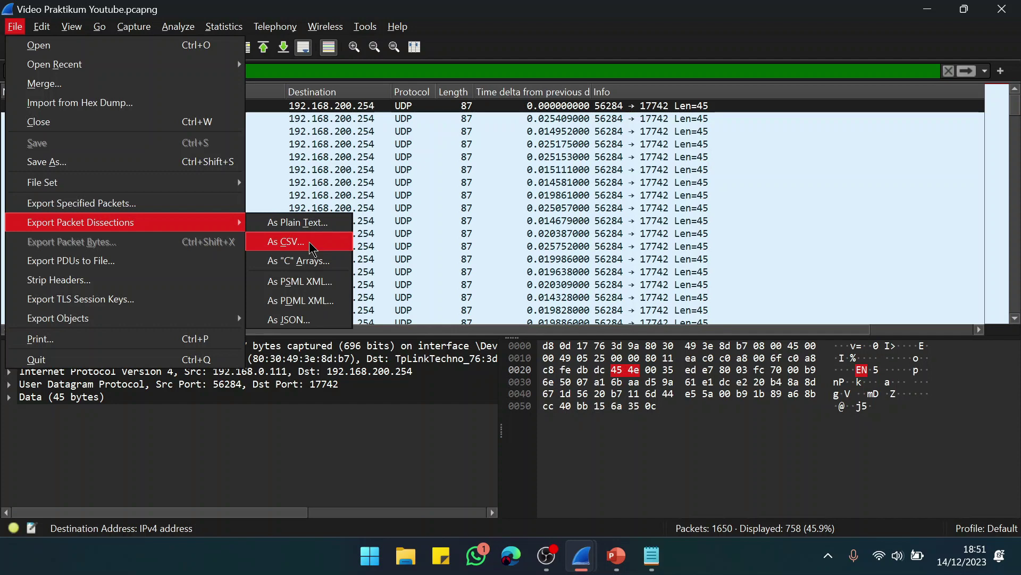
click(312, 248)
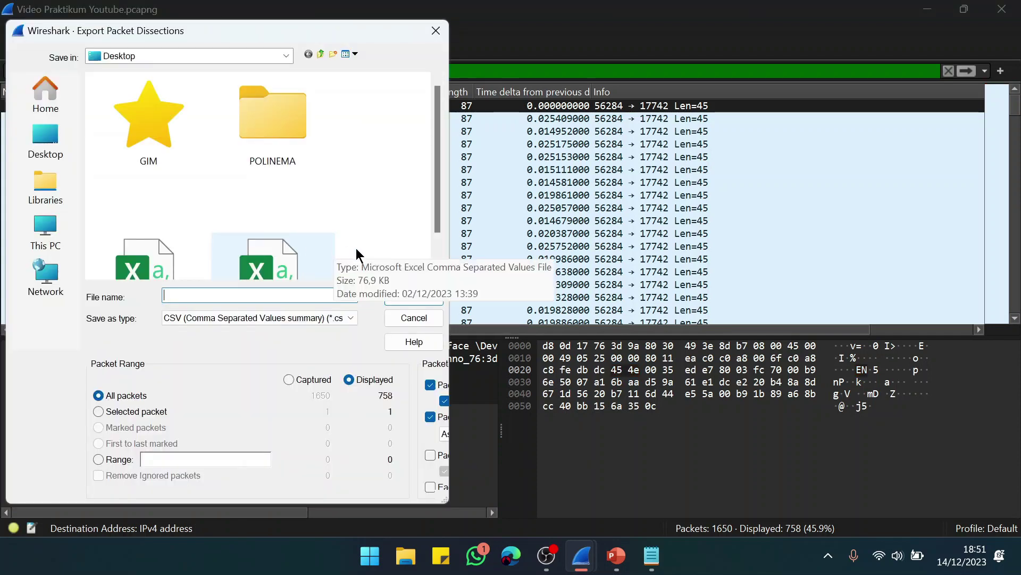
text(H)
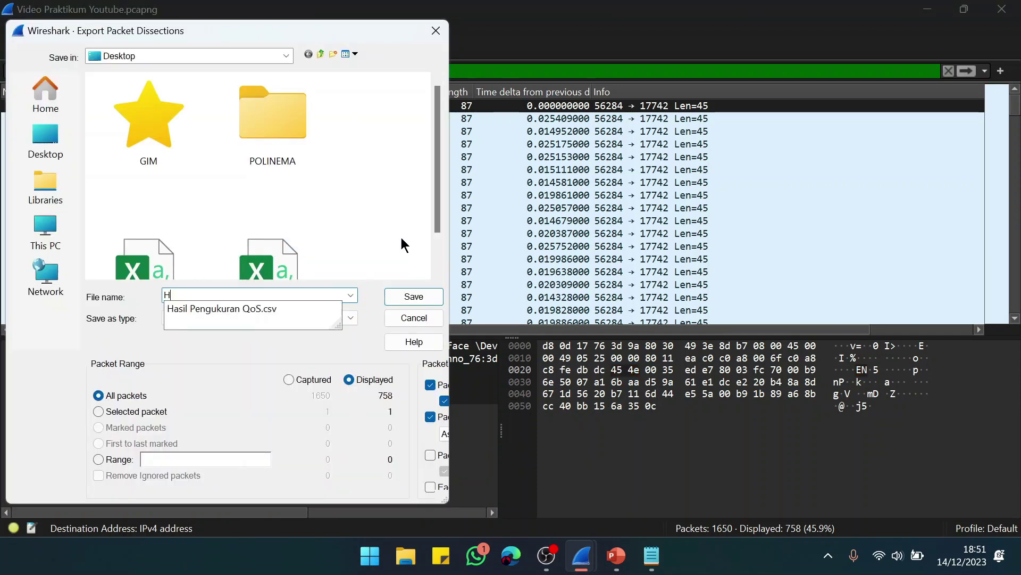
text(asil Pengu)
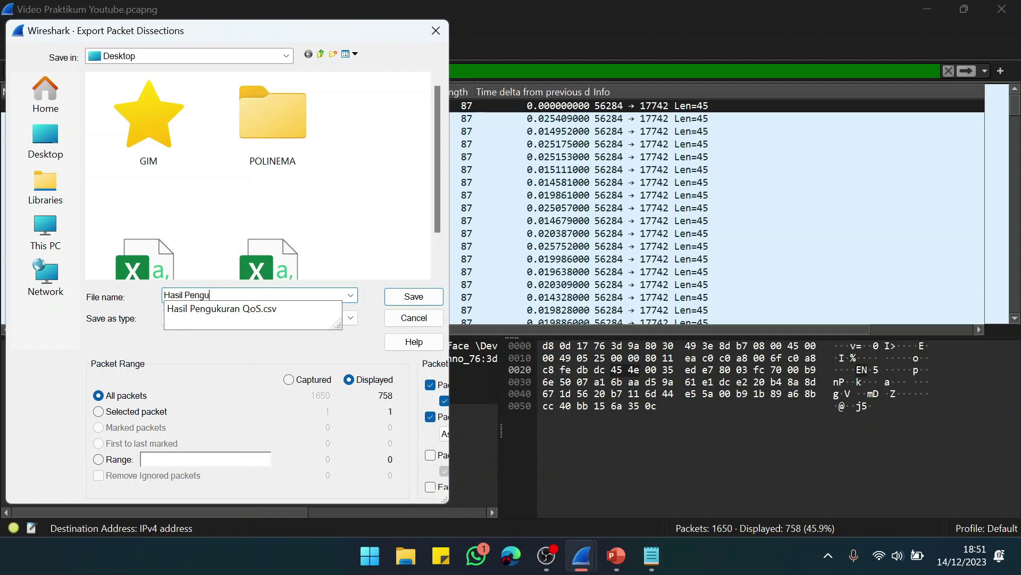
text(kuran QoS dengan Mikrotik)
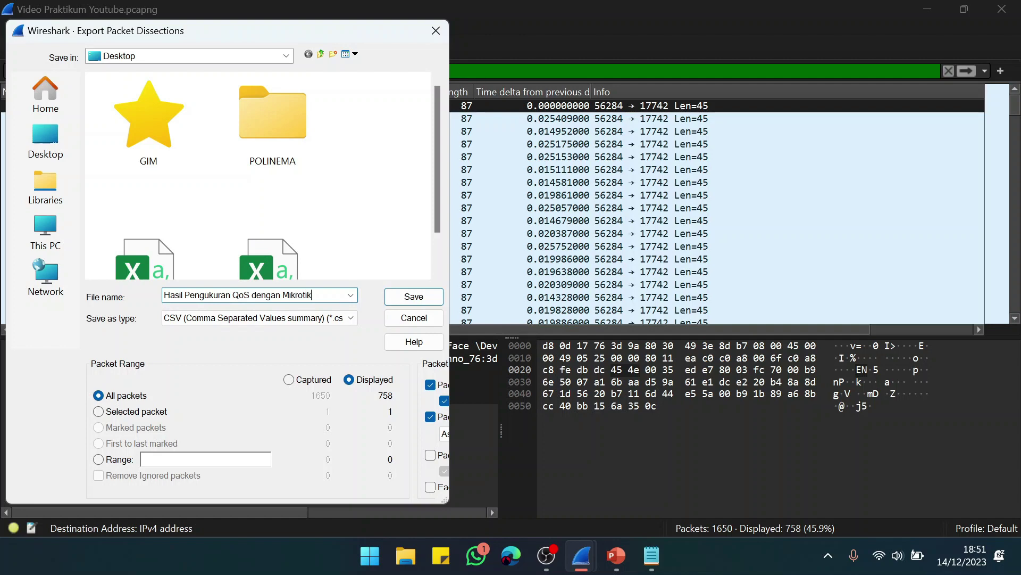
key(Return)
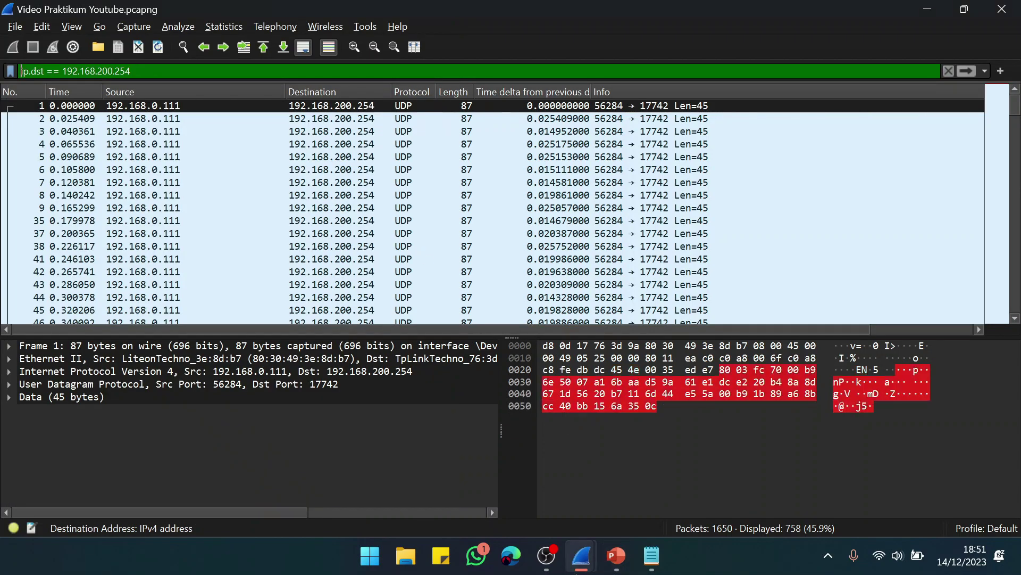
Step: Minimize Wireshark and open Hasil Pengukuran QoS dengan Mikrotik.csv from the desktop in Excel
click(928, 8)
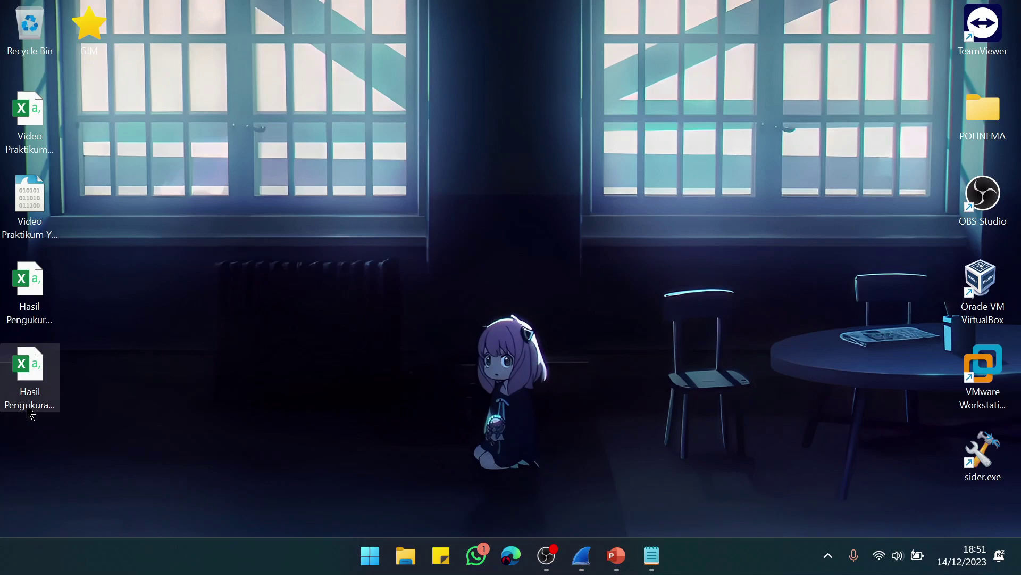
click(36, 391)
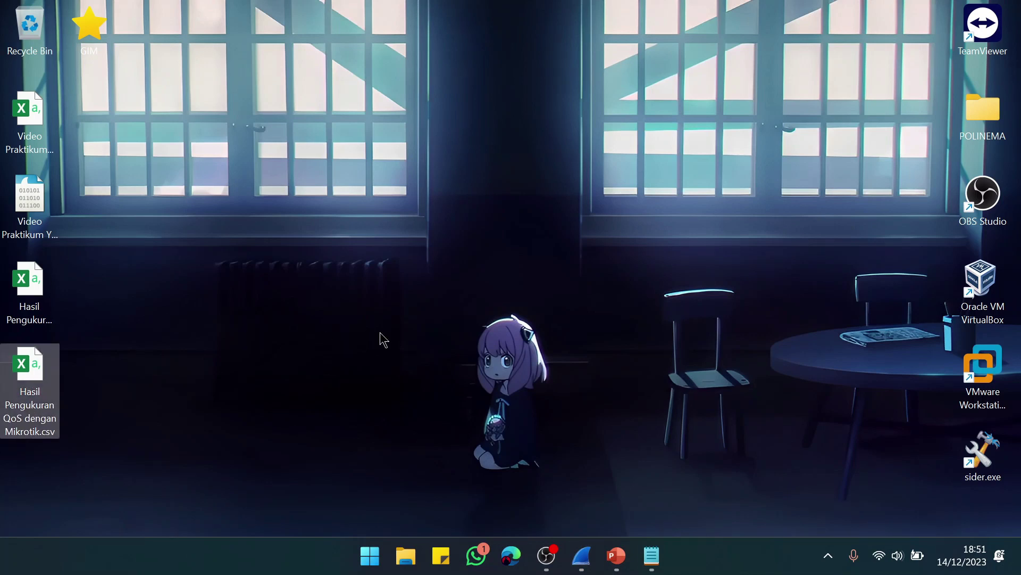
key(Return)
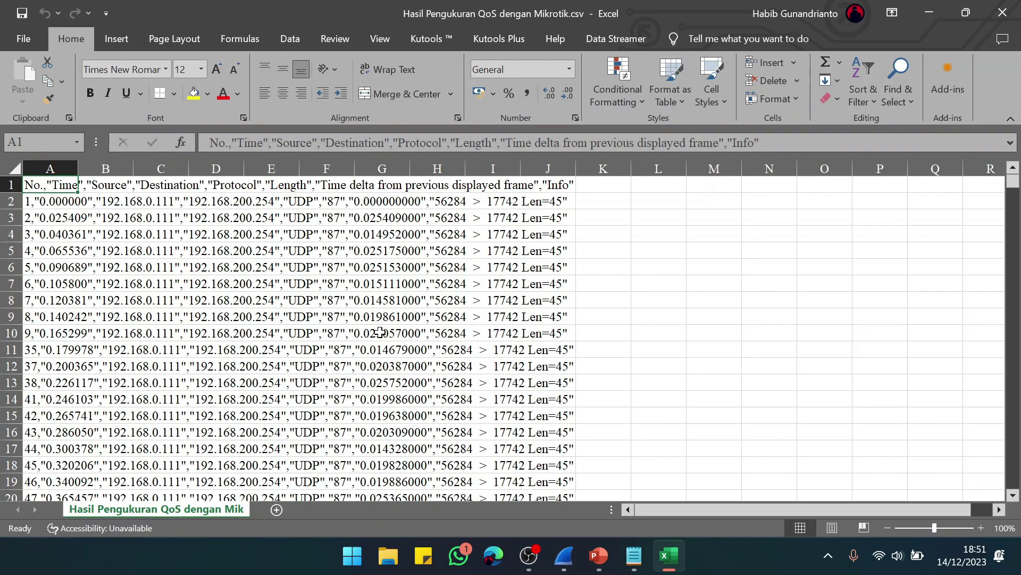
Step: Split column A's CSV text at commas (Delimited, Comma on, Tab off) into separate columns
click(46, 166)
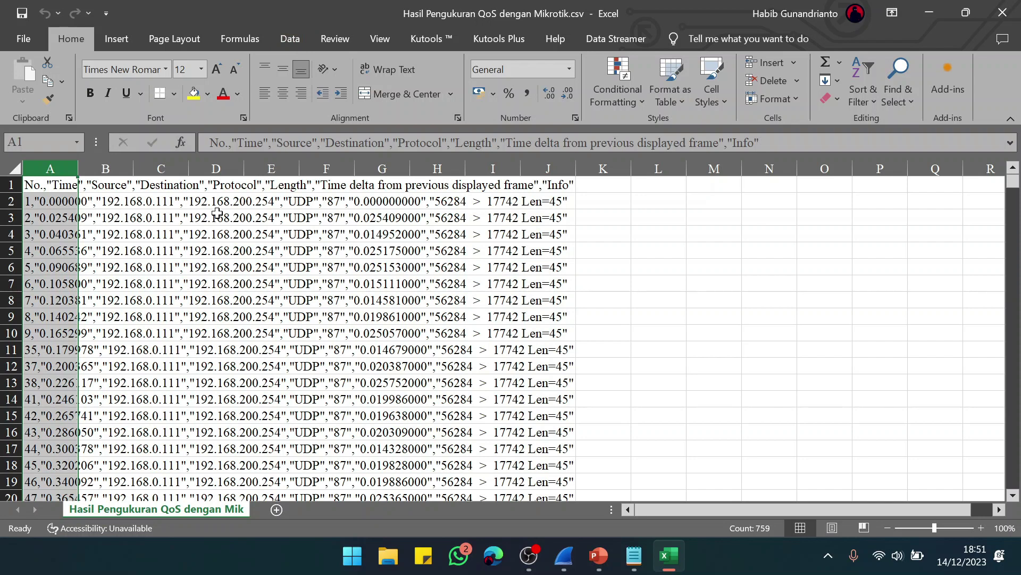
click(277, 42)
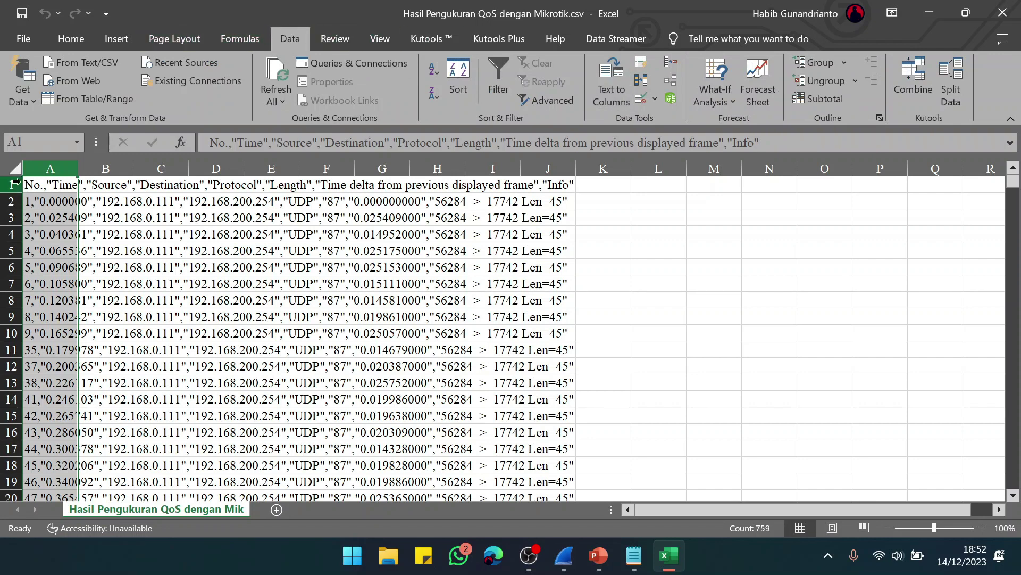
click(620, 106)
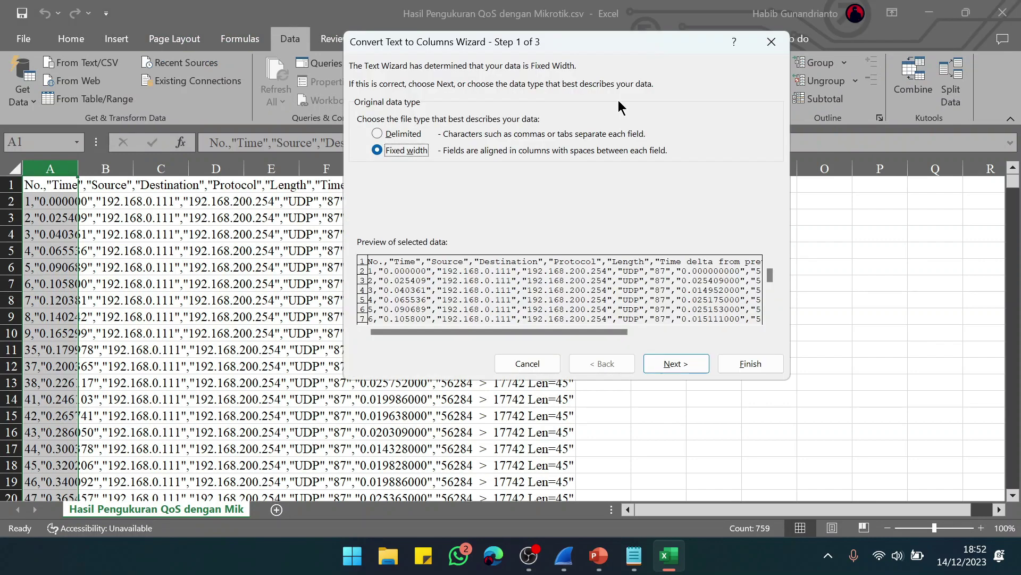
click(400, 134)
click(666, 364)
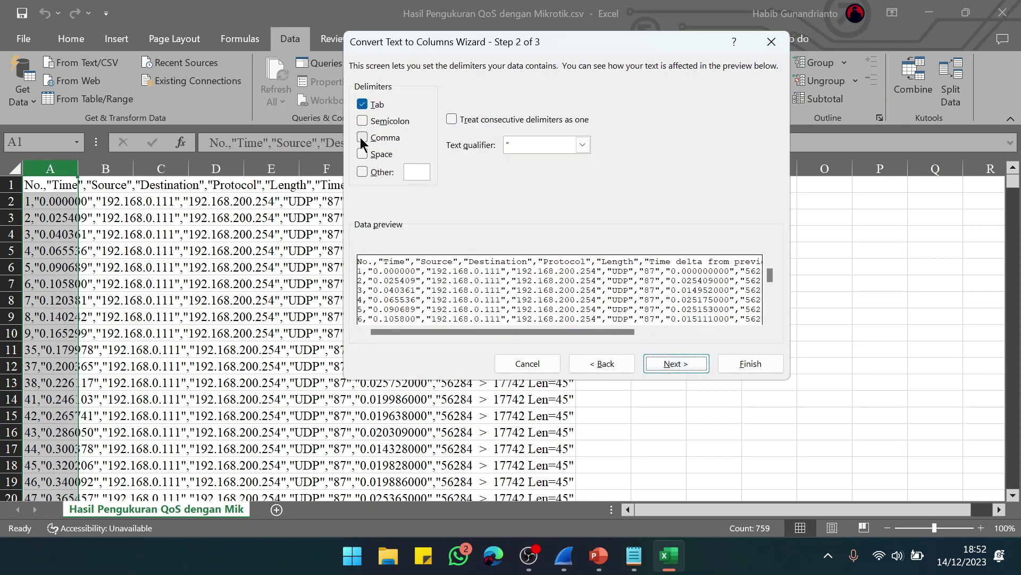
click(362, 137)
click(362, 104)
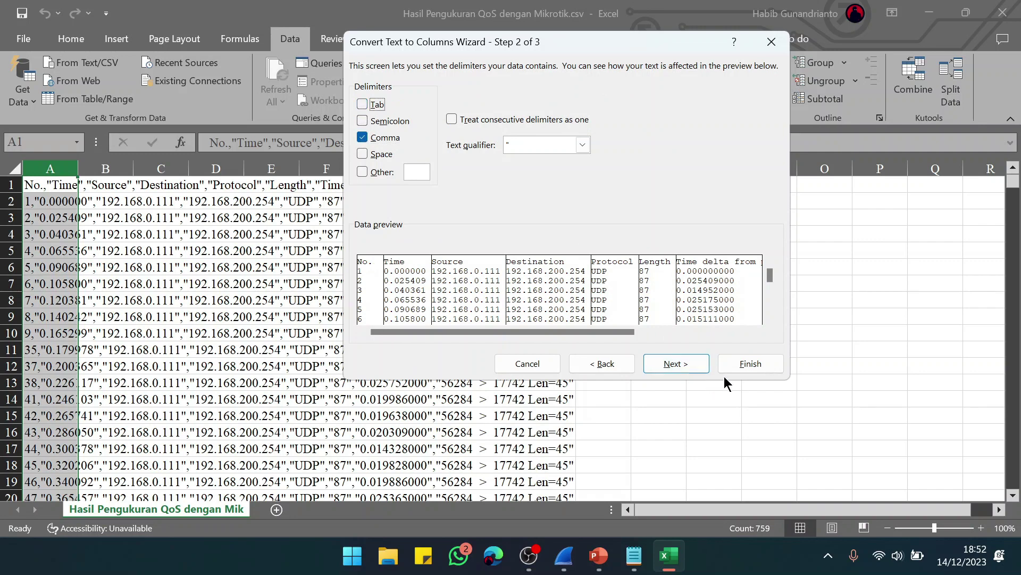
click(750, 365)
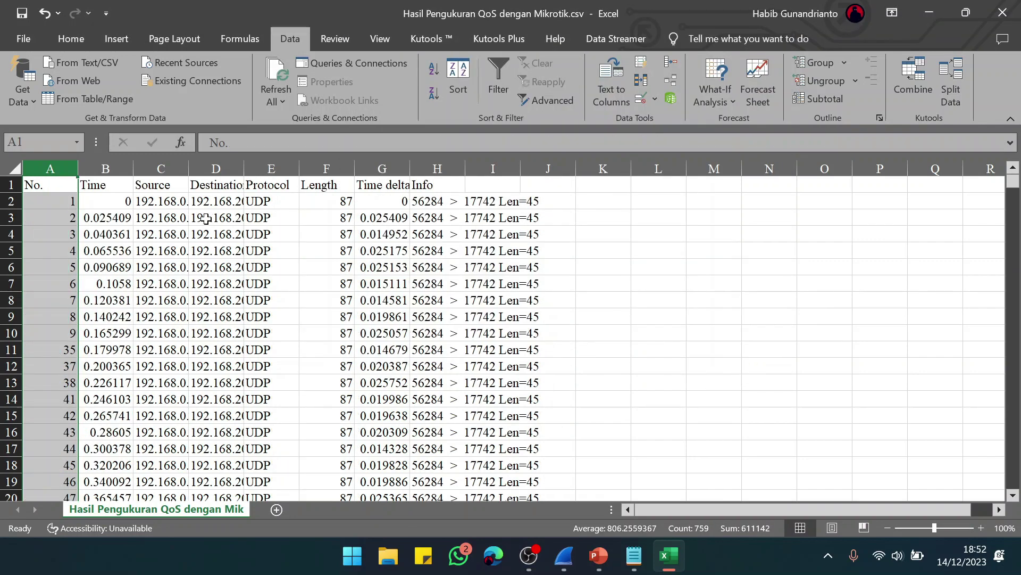
Step: Auto-fit columns B, C, D and G to their contents
double_click(133, 169)
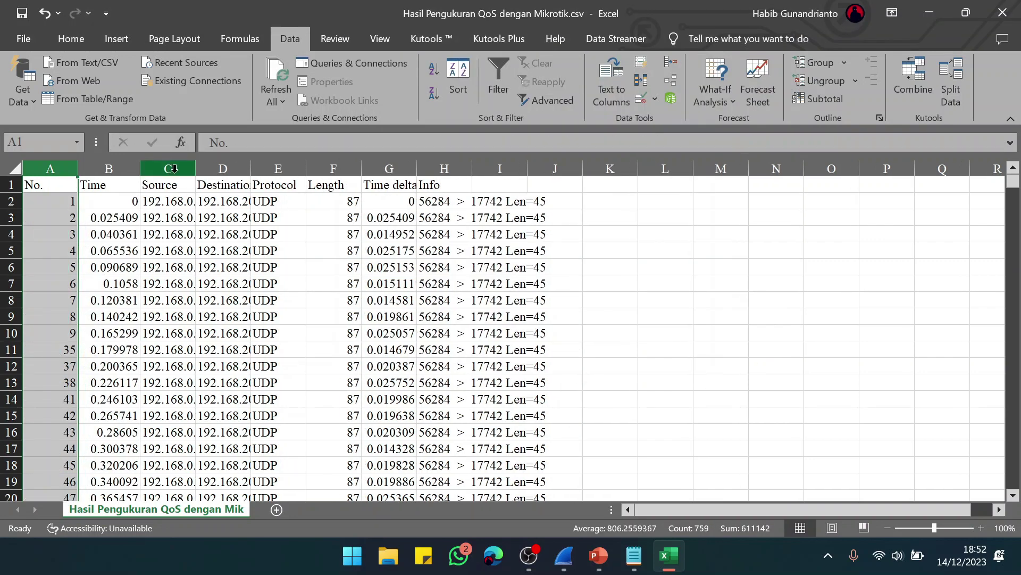
double_click(196, 168)
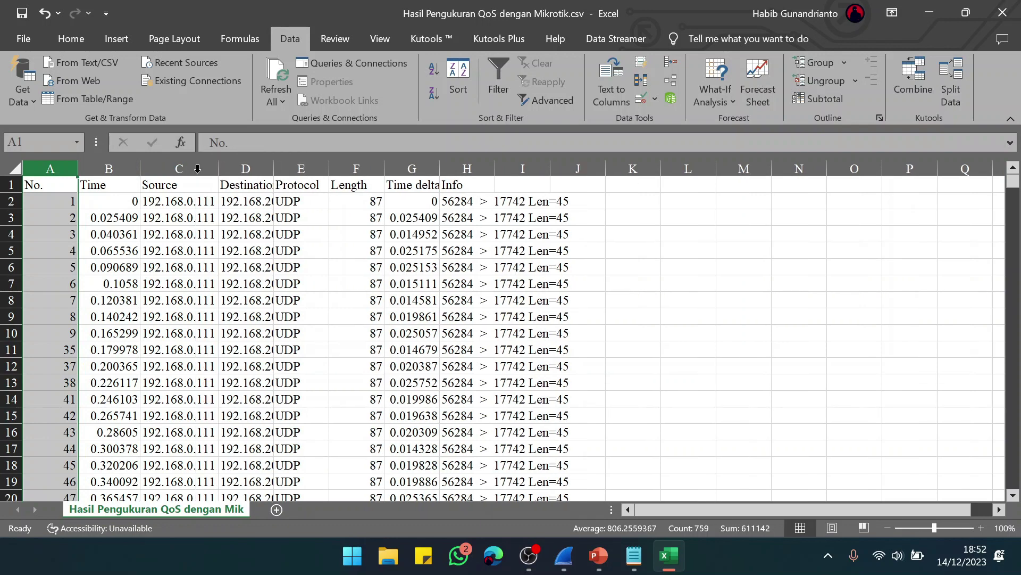
double_click(275, 169)
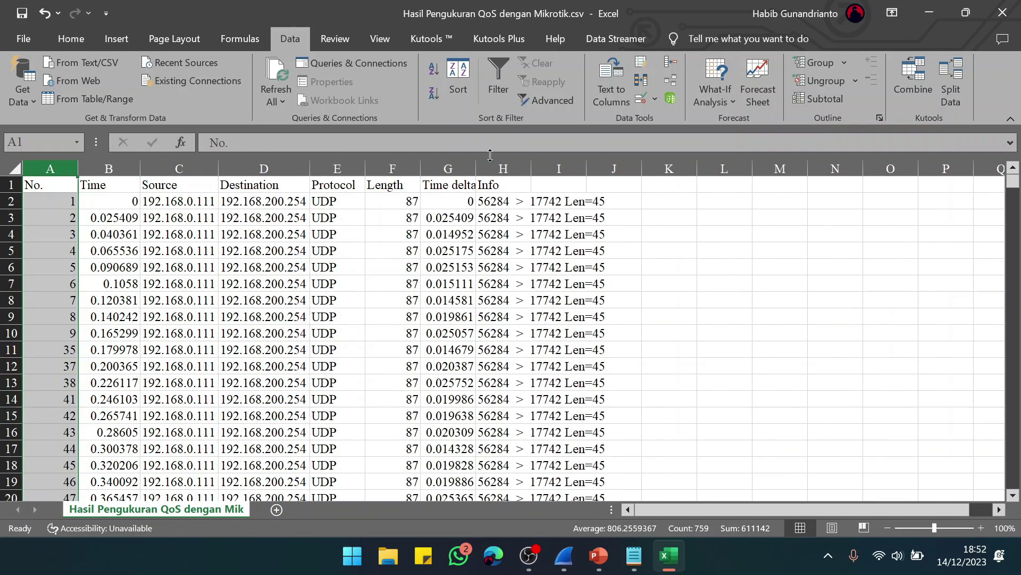
double_click(476, 168)
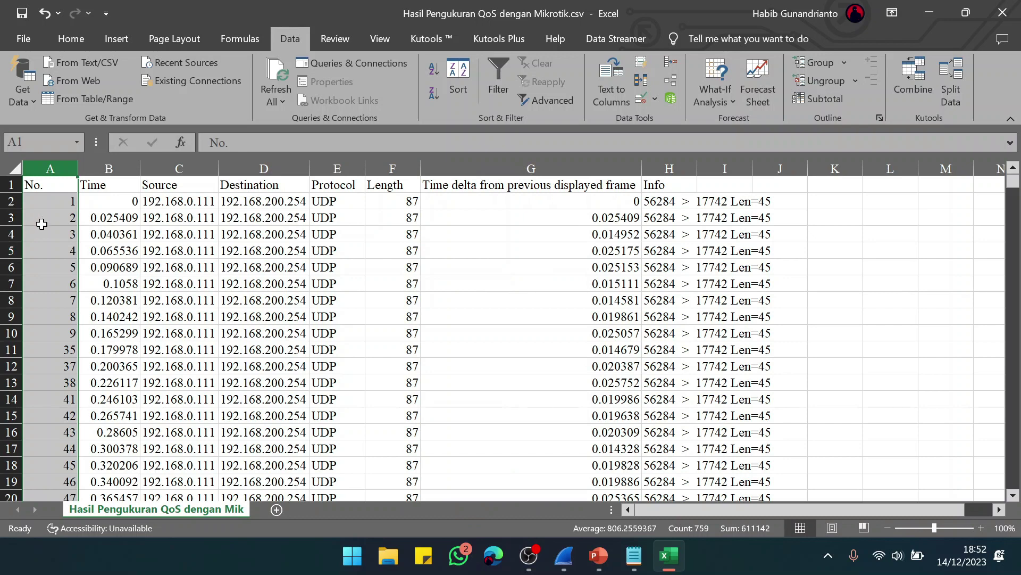
Step: Fill the No. column from A2:A6 down as a series numbering 1 to 758
click(54, 213)
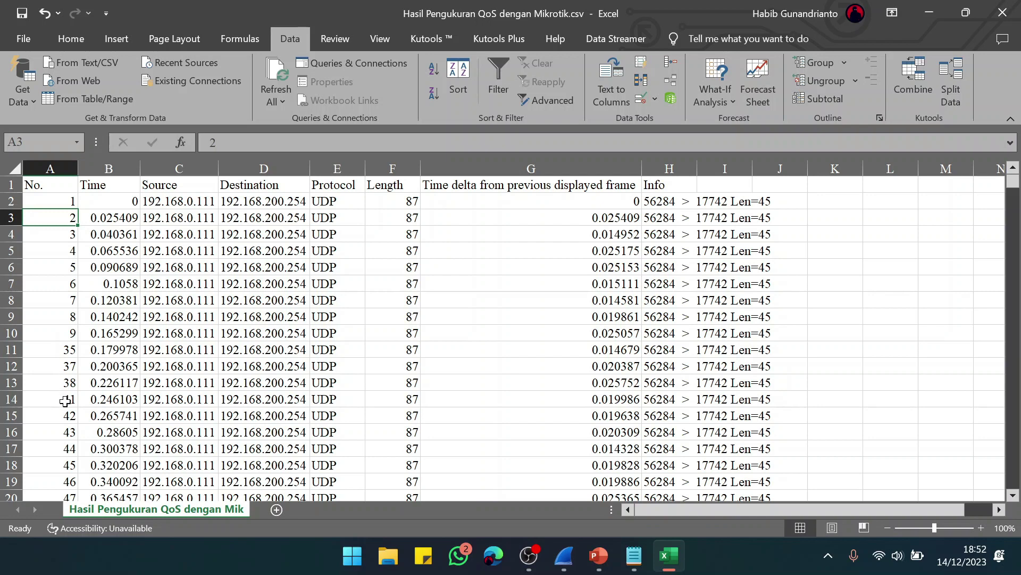
drag(38, 201, 55, 469)
scroll(322, 439, up, 16)
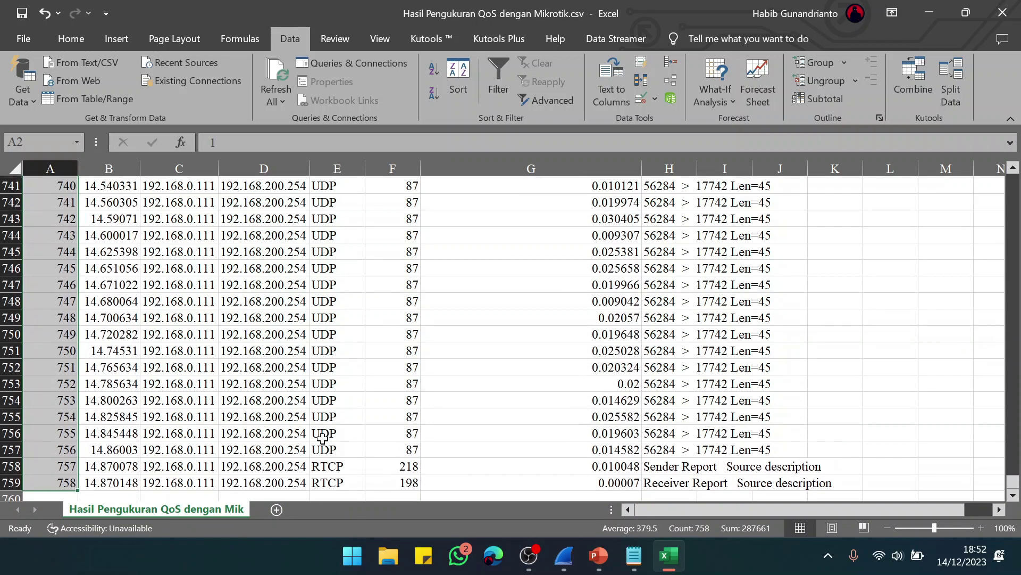
drag(1013, 461, 1013, 110)
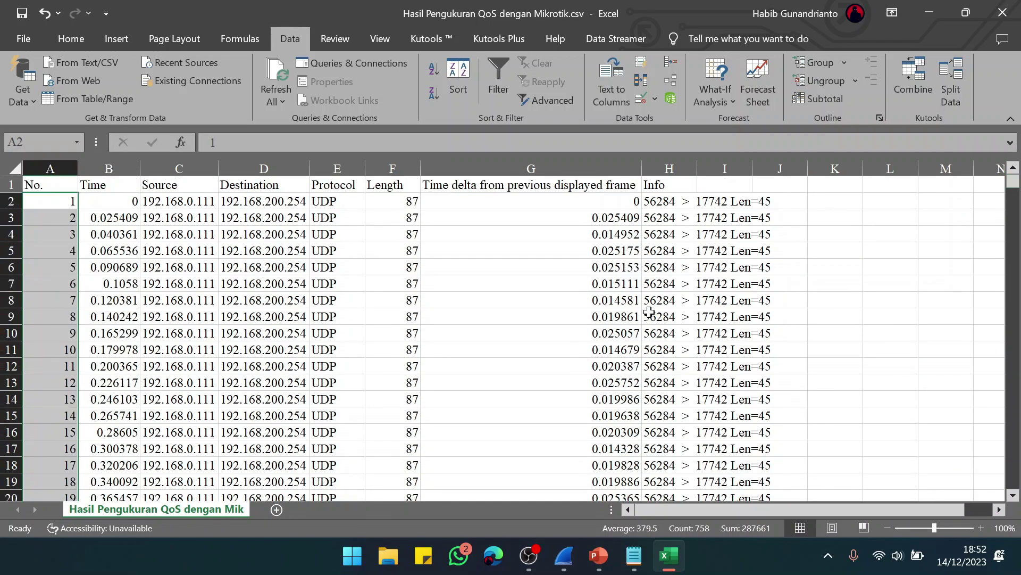
scroll(650, 312, right, 3)
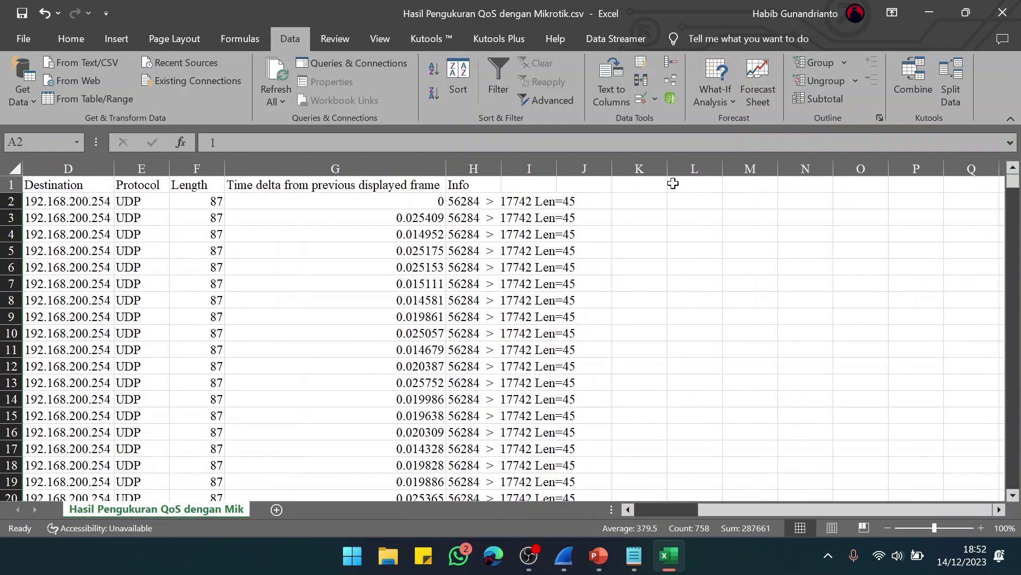
Step: Start the L1 heading 'Packet Loss (Paket Data D…', referring to the formula slide
click(701, 186)
text(Packet Loss ()
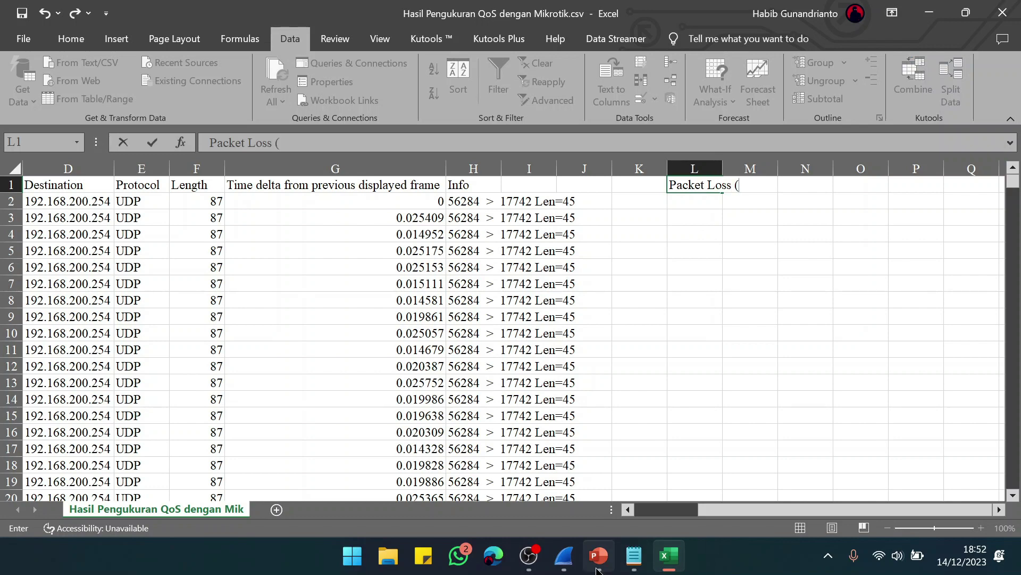
click(600, 555)
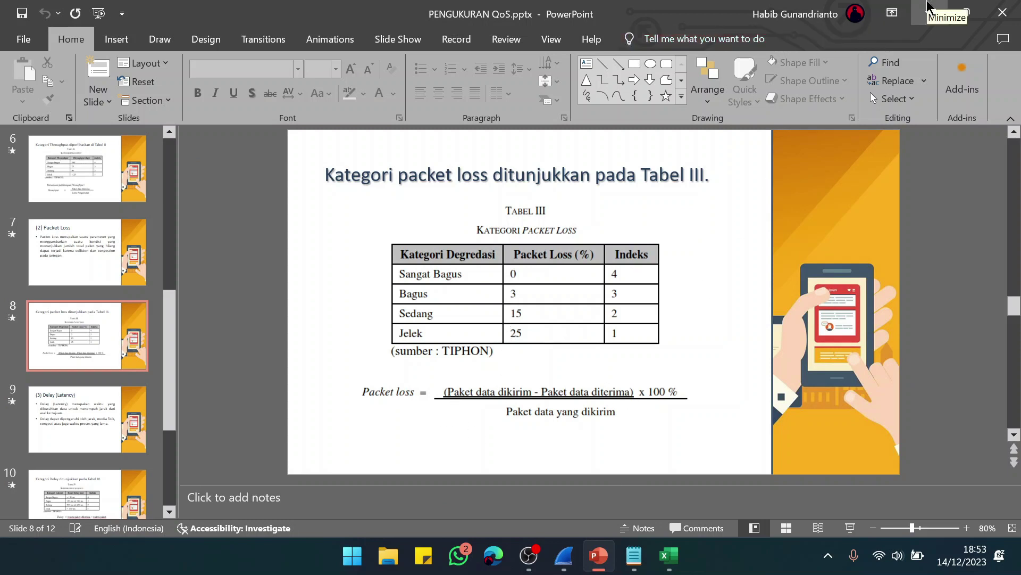
click(930, 8)
text(Paket Data D)
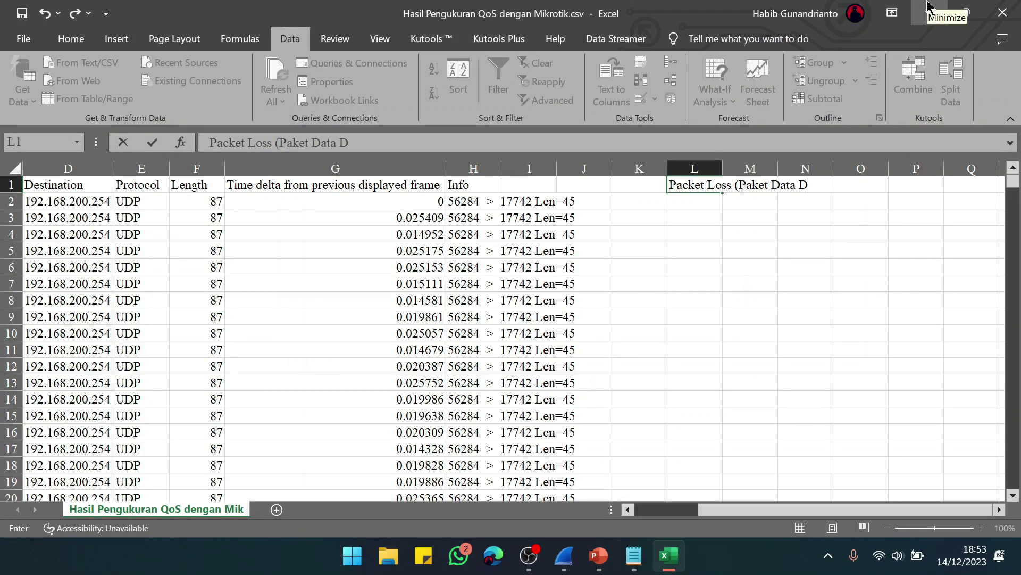
click(598, 569)
click(598, 568)
Step: Complete L1 as 'Packet Loss (Paket Data Dikirim - Paket Data Diterima)*100%', fixing typos, and begin the next label
text(ikirim - Pak)
key(BackSpace)
text(aket Data )
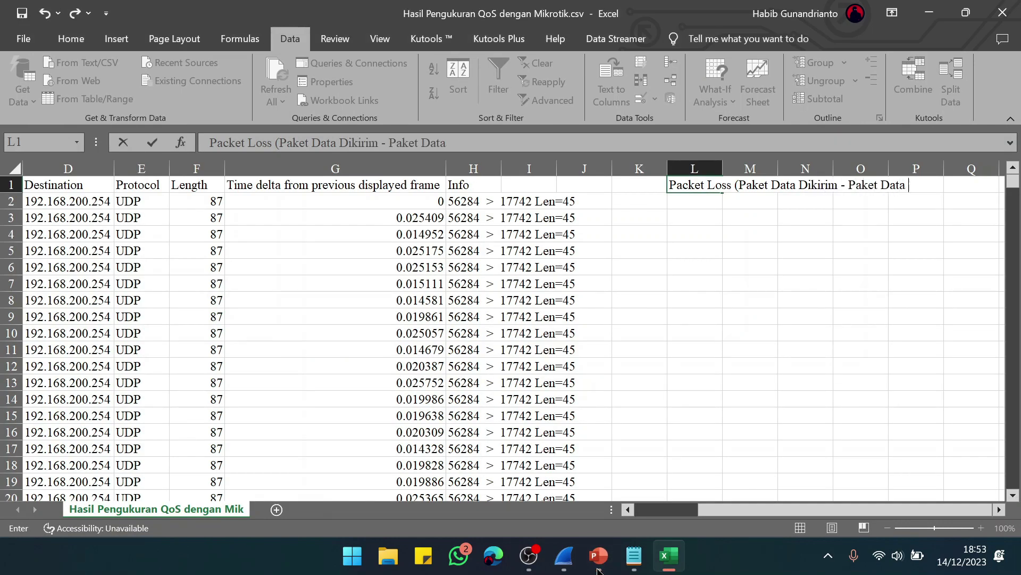
text(DIterima)
key(BackSpace)
key(BackSpace)
key(BackSpace)
key(BackSpace)
key(BackSpace)
key(BackSpace)
text(terima)*100%)
key(Return)
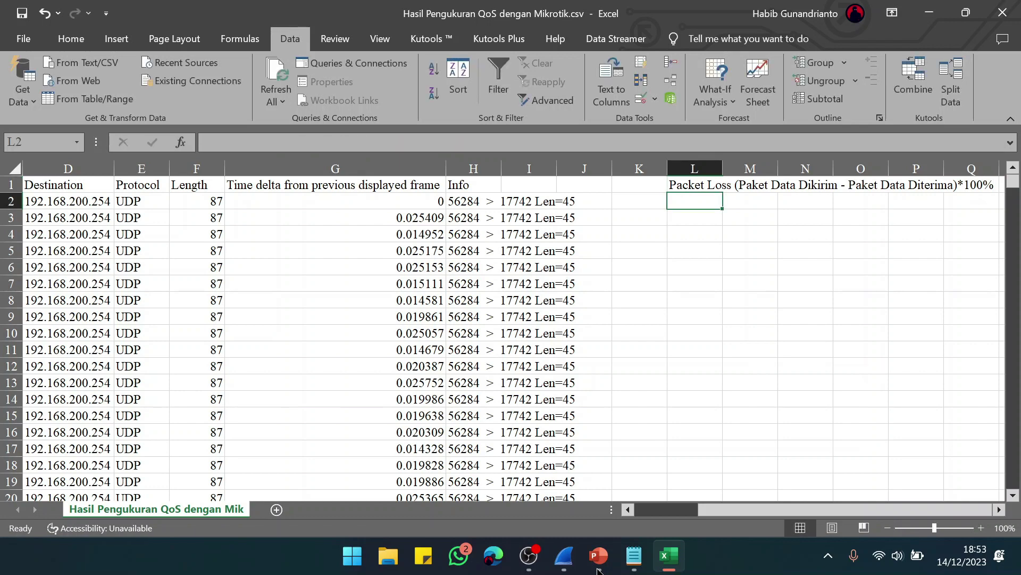
text(Paket D)
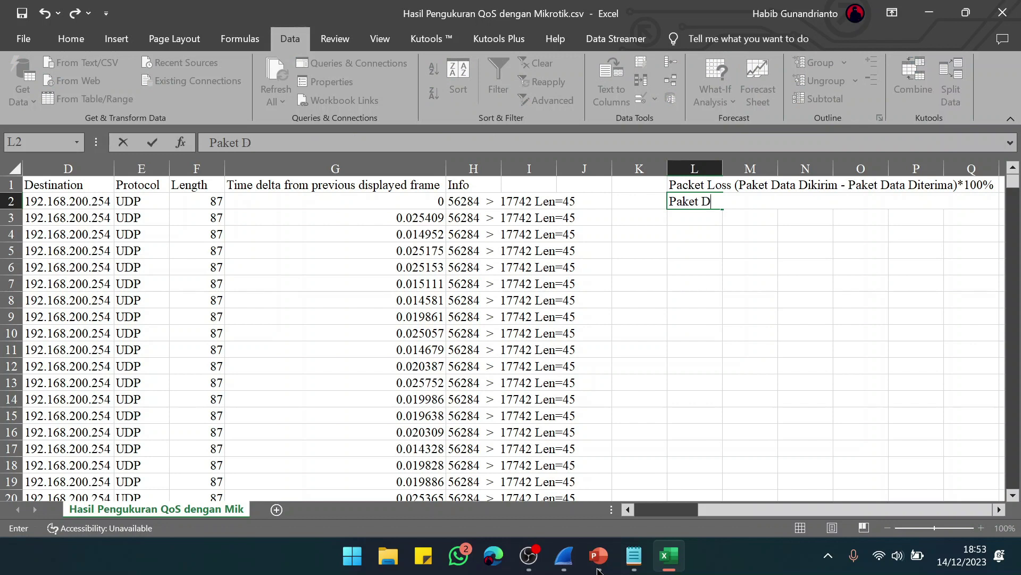
text(ata Diter)
Step: Label L2 'Paket Data Dikirim' and enter 758 as its count, checked against the notes
key(BackSpace)
key(BackSpace)
text(irim)
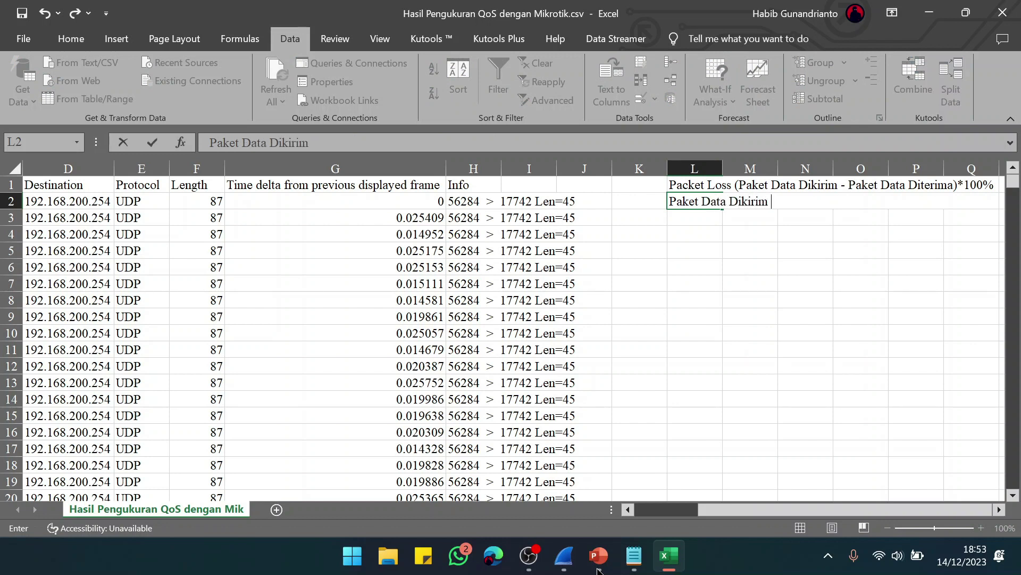
key(Tab)
key(Tab)
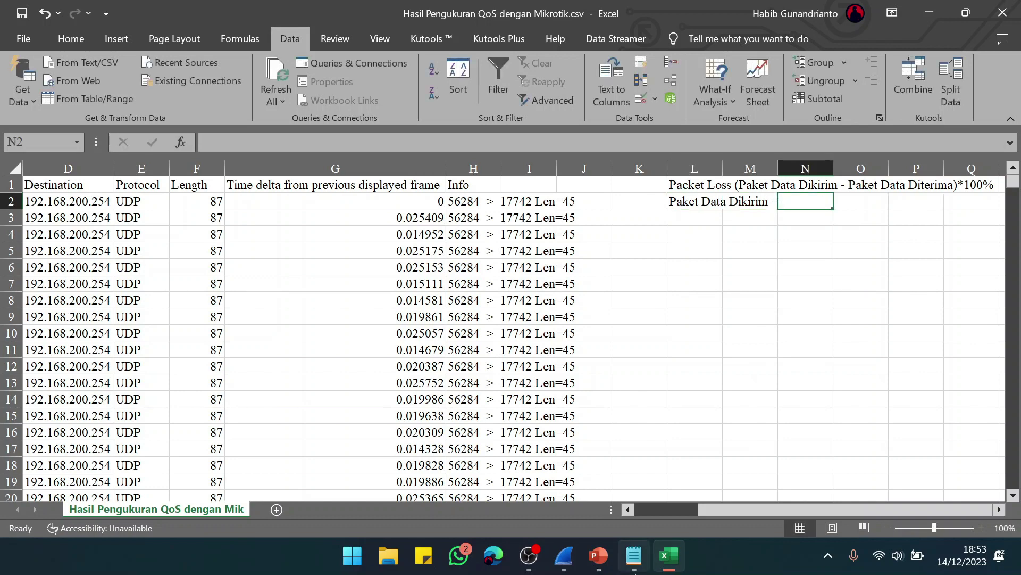
click(635, 559)
click(644, 571)
text(758)
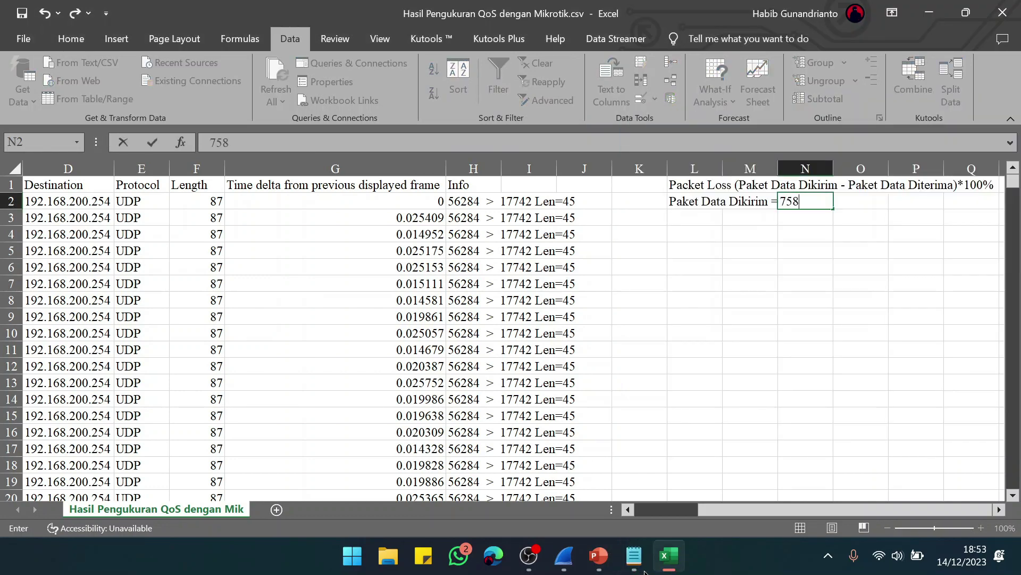
key(Return)
Step: Label L3 'Paket Data Diterima' and enter 758 in N3 as the received count
text(Paket Data )
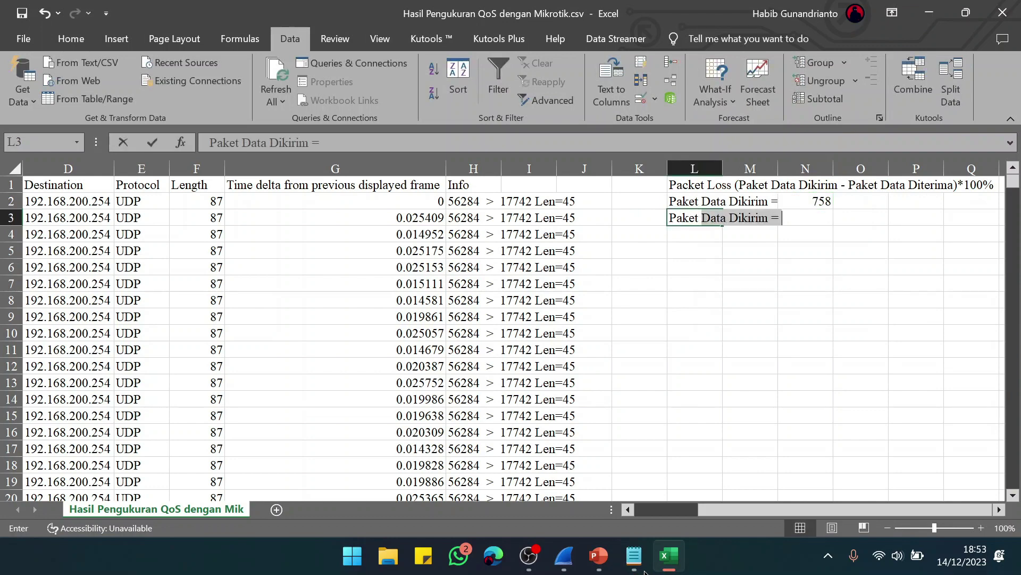
text(Diterima)
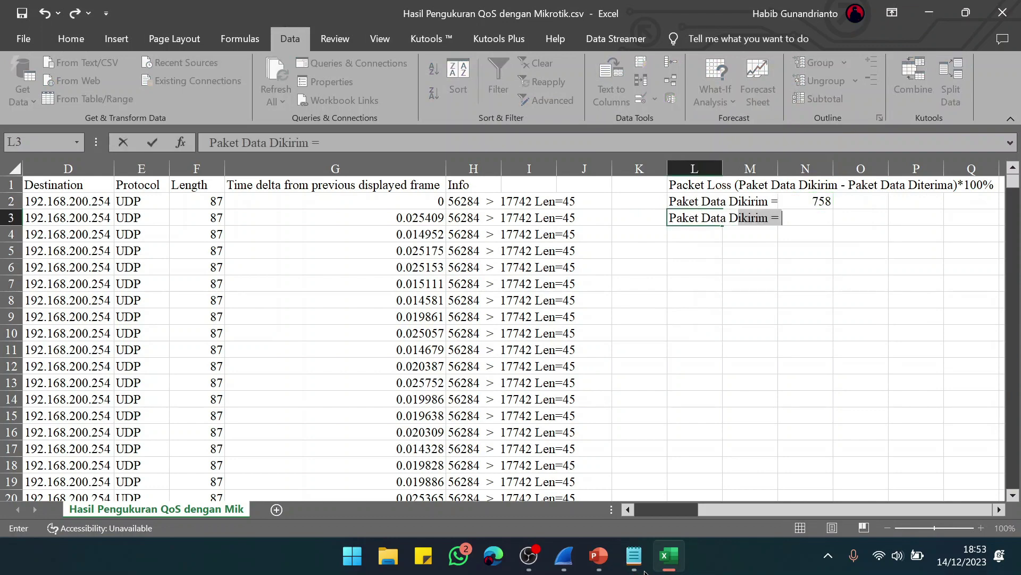
key(Tab)
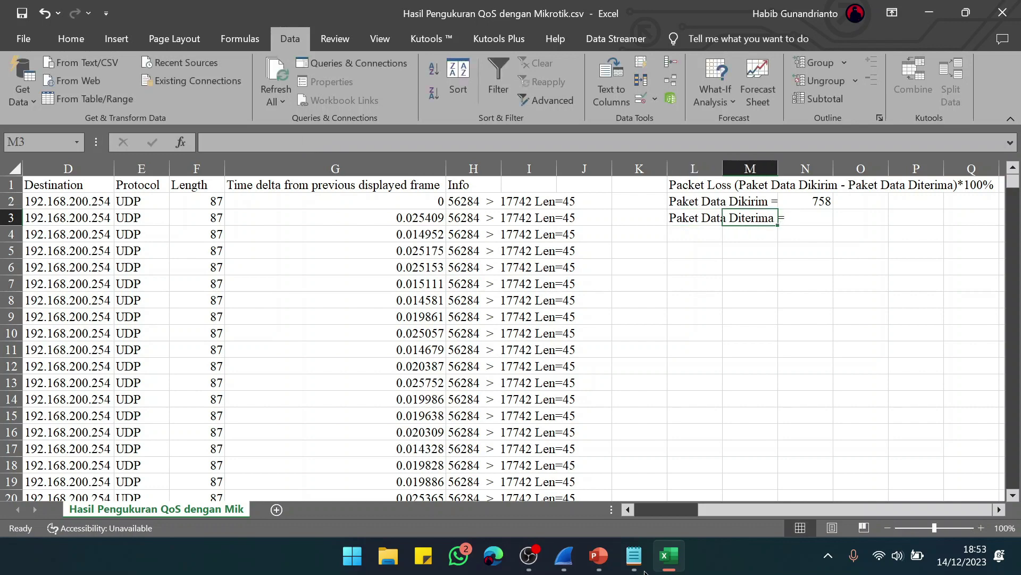
key(Tab)
key(alt+Tab)
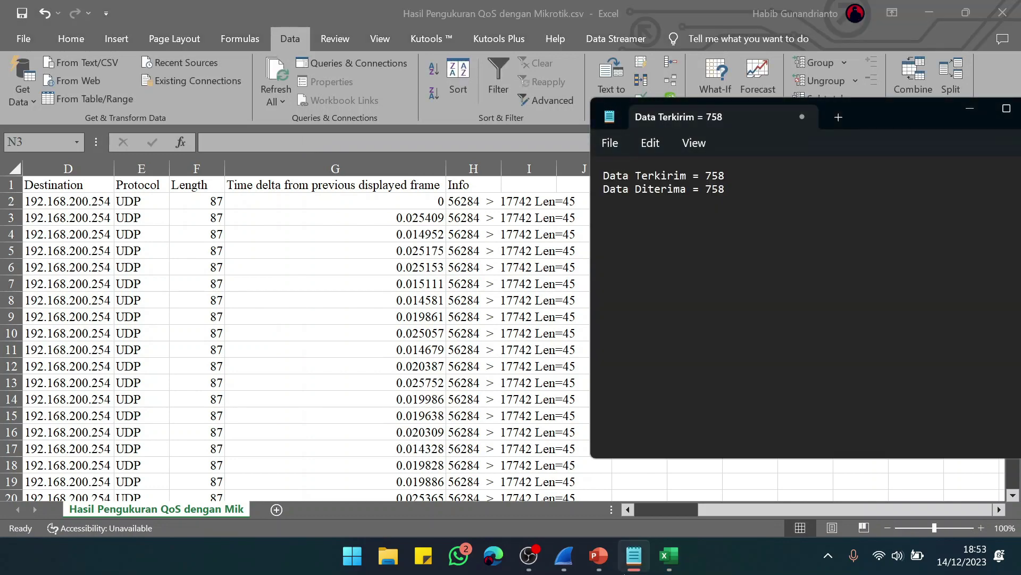
key(alt+Tab)
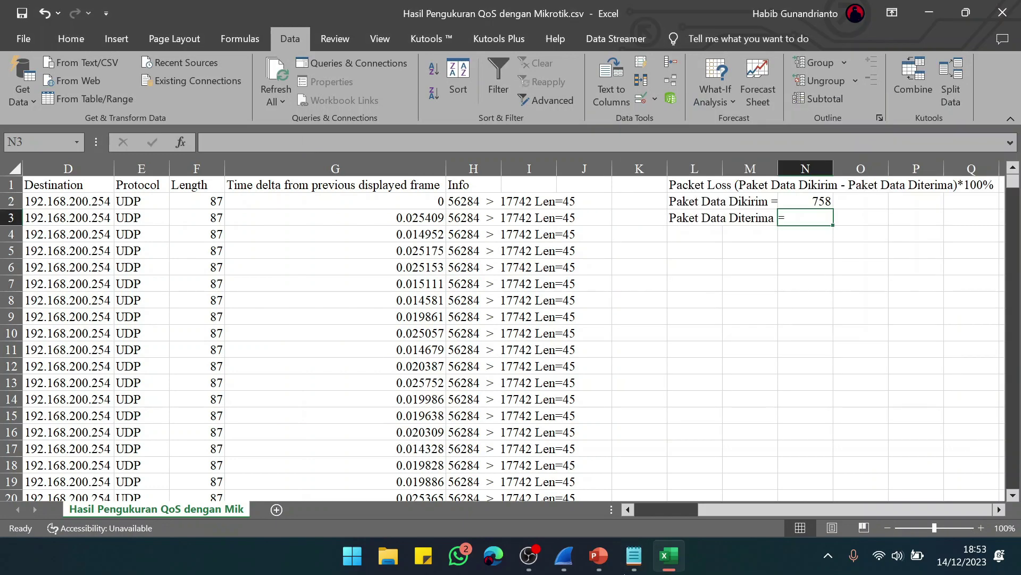
text(7)
key(Escape)
text(758)
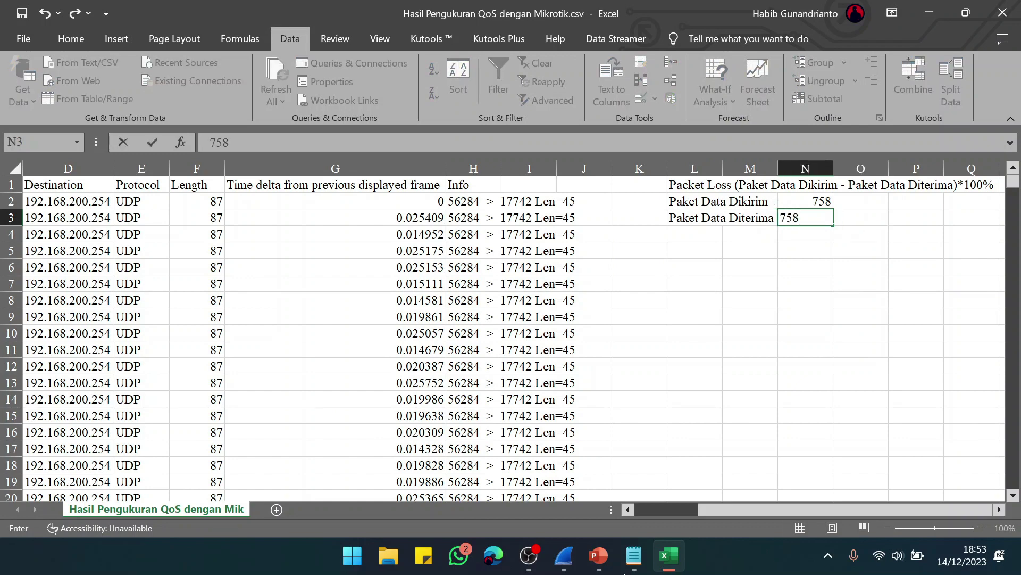
key(Return)
Step: Type the label 'Packet Loss (%) =' in L4
click(695, 234)
text(Pa)
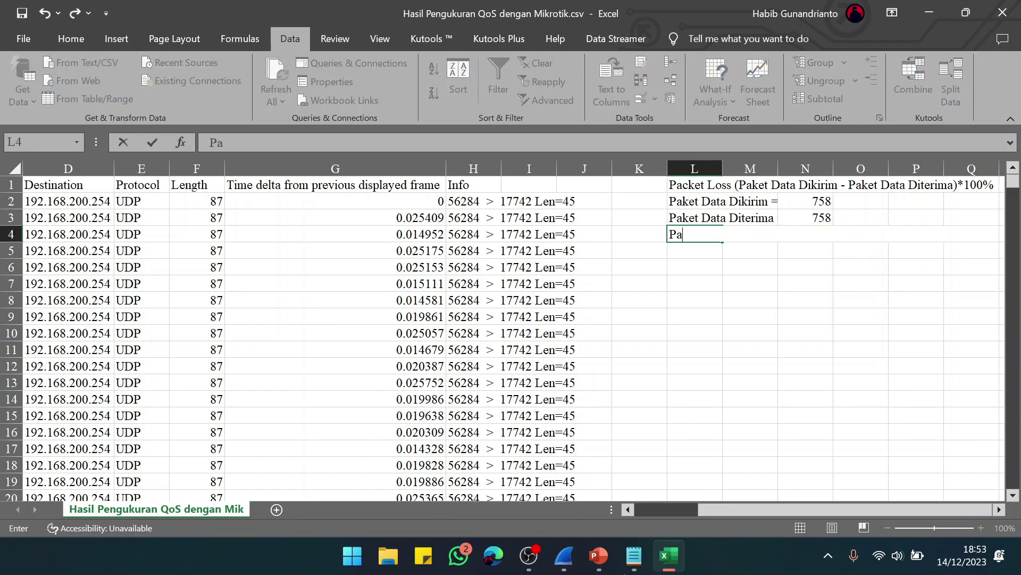
text(cket Loss (%)
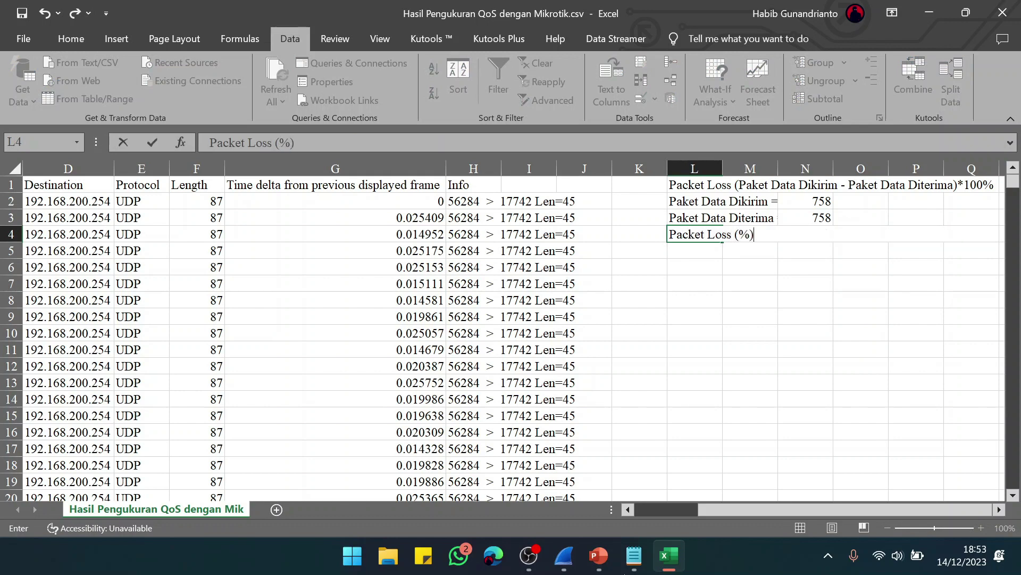
text() =)
key(Tab)
key(Tab)
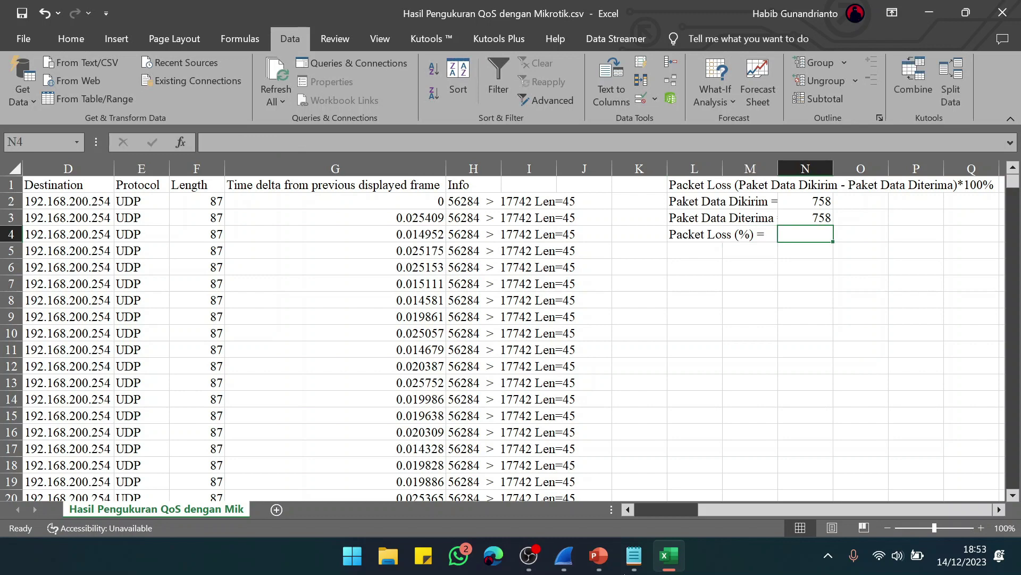
Step: Enter the packet loss formula =(N2-N3)*100 in N4, giving 0
text(=)
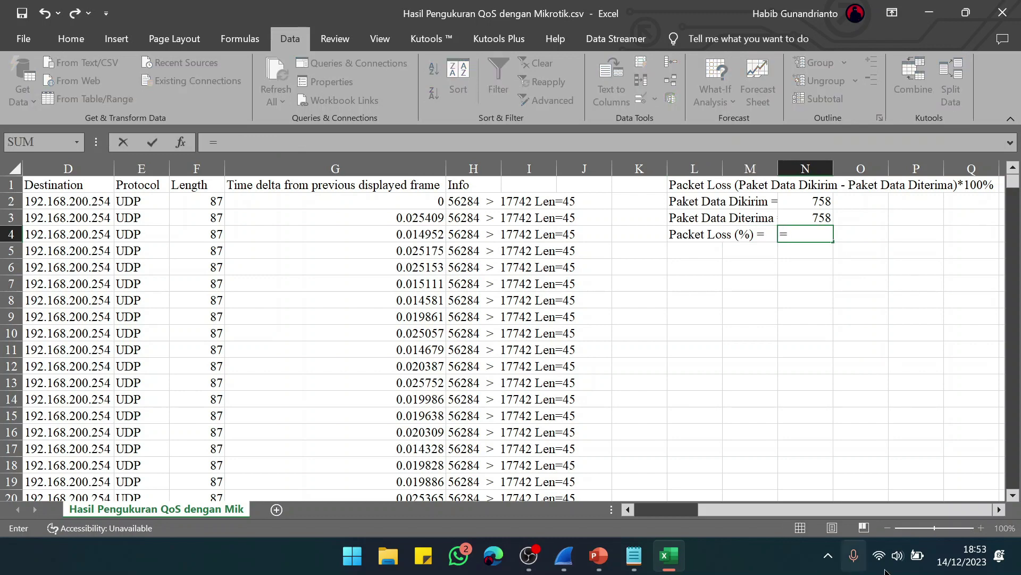
click(791, 202)
text(-)
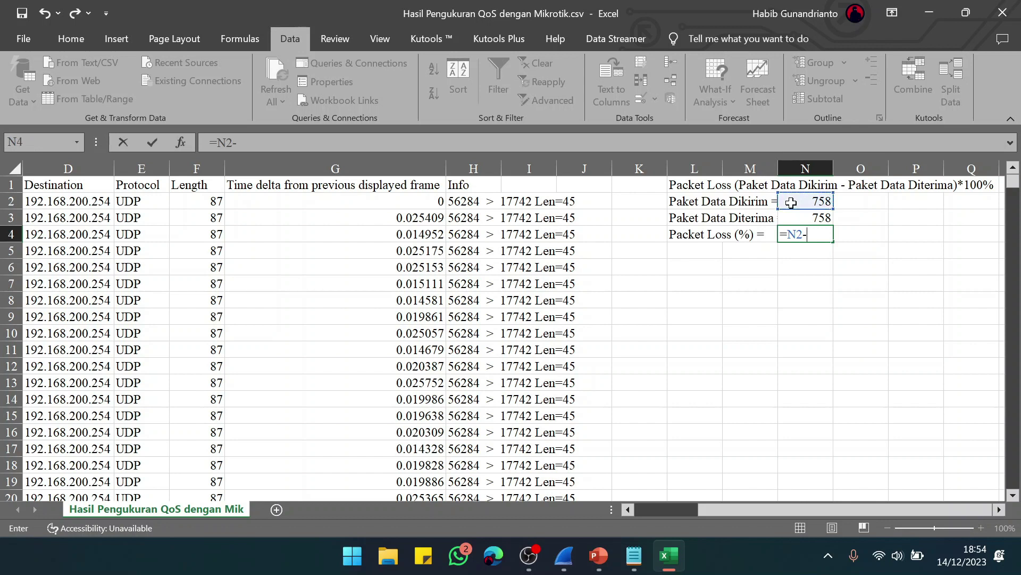
click(811, 217)
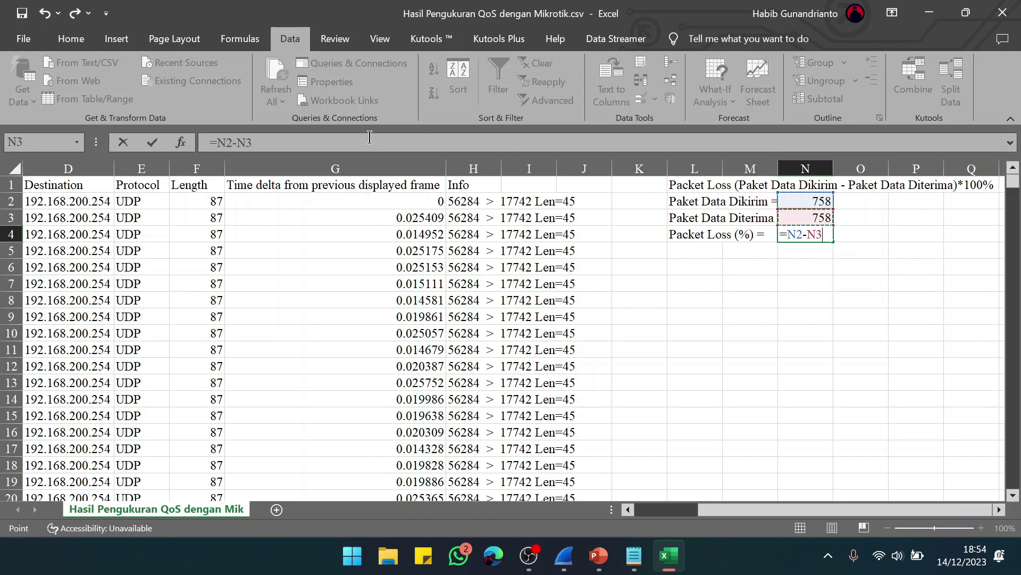
click(322, 139)
text())
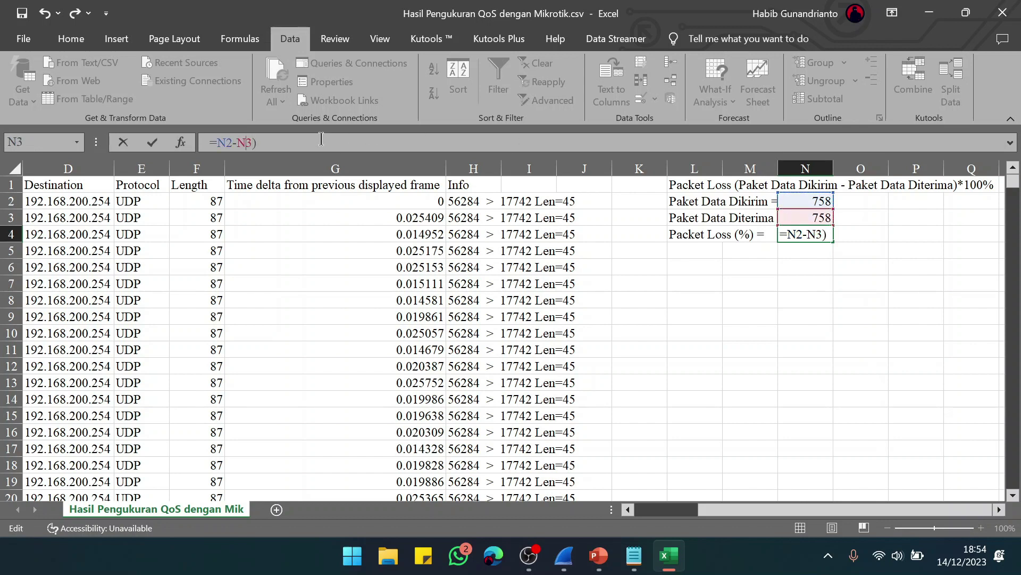
text(()
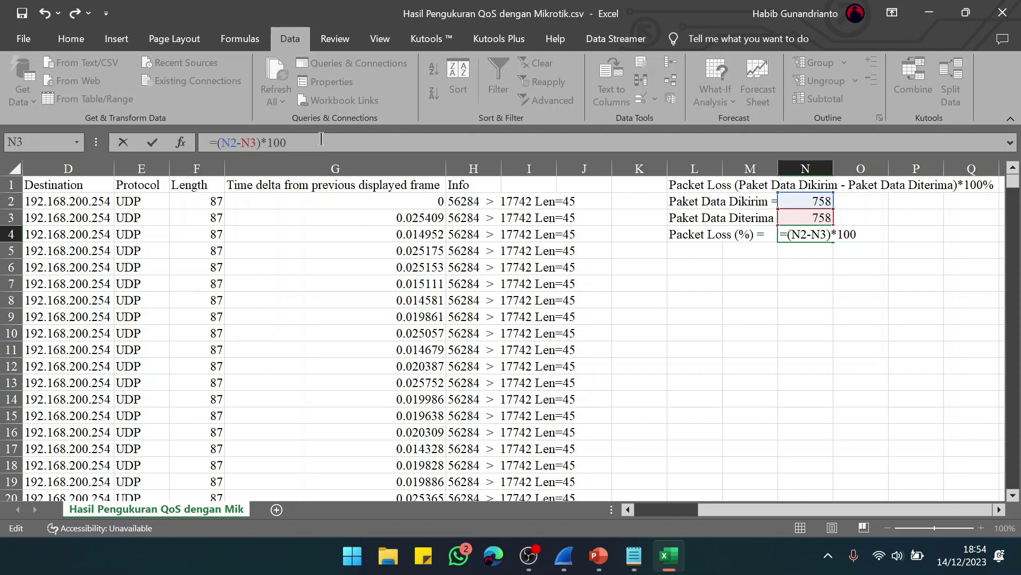
click(691, 252)
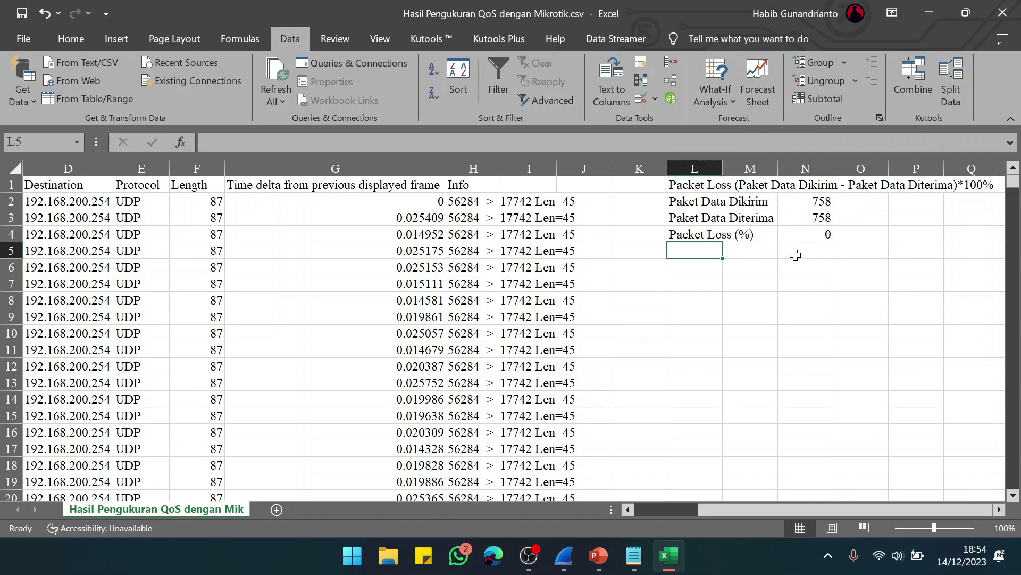
Step: Add the label 'Delay Rata-Rata =' in L6
key(Down)
text(D)
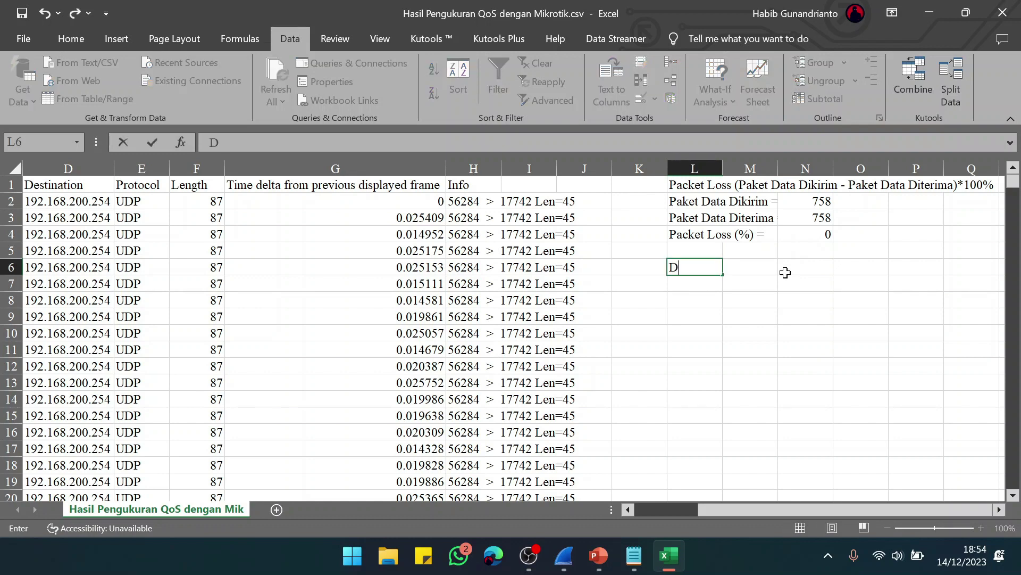
text(elay Rata-Ra)
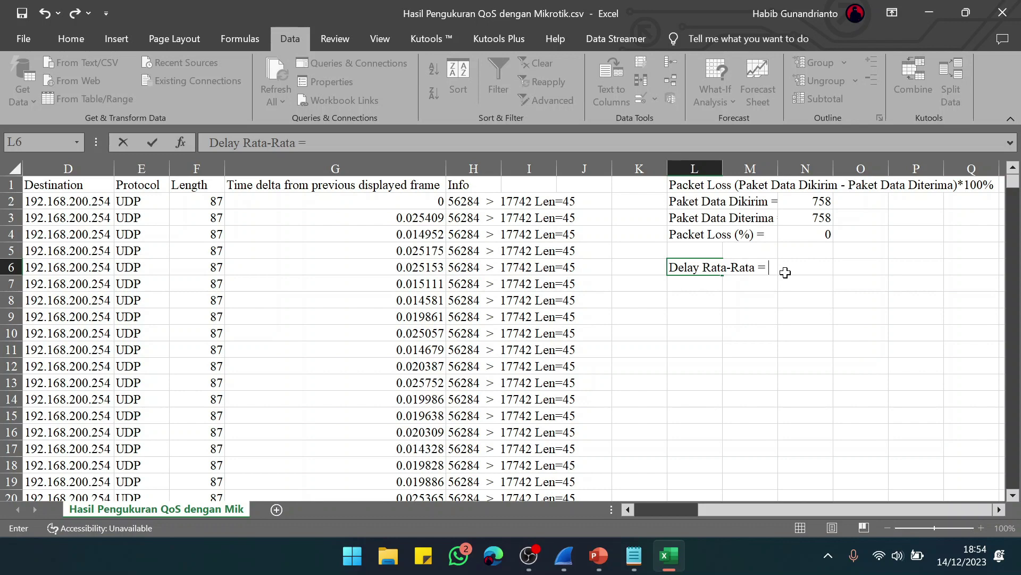
text(ta =)
click(785, 273)
scroll(280, 304, left, 2)
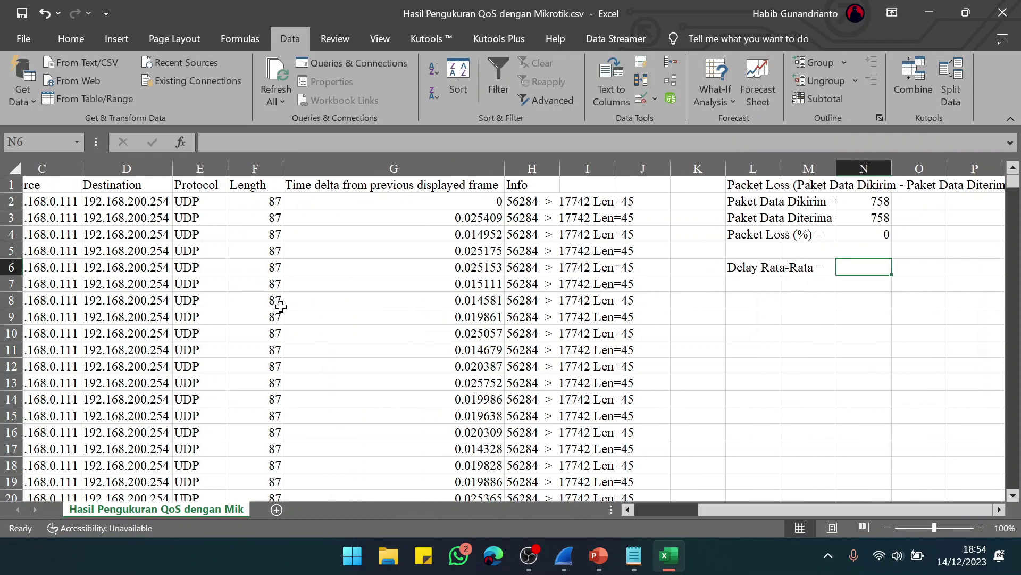
scroll(280, 305, left, 1)
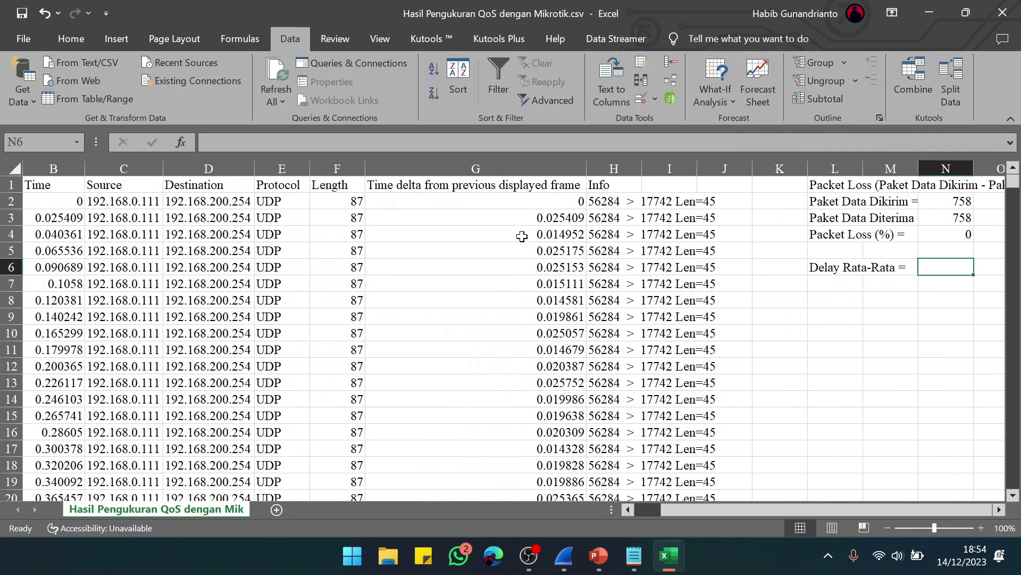
scroll(522, 236, left, 1)
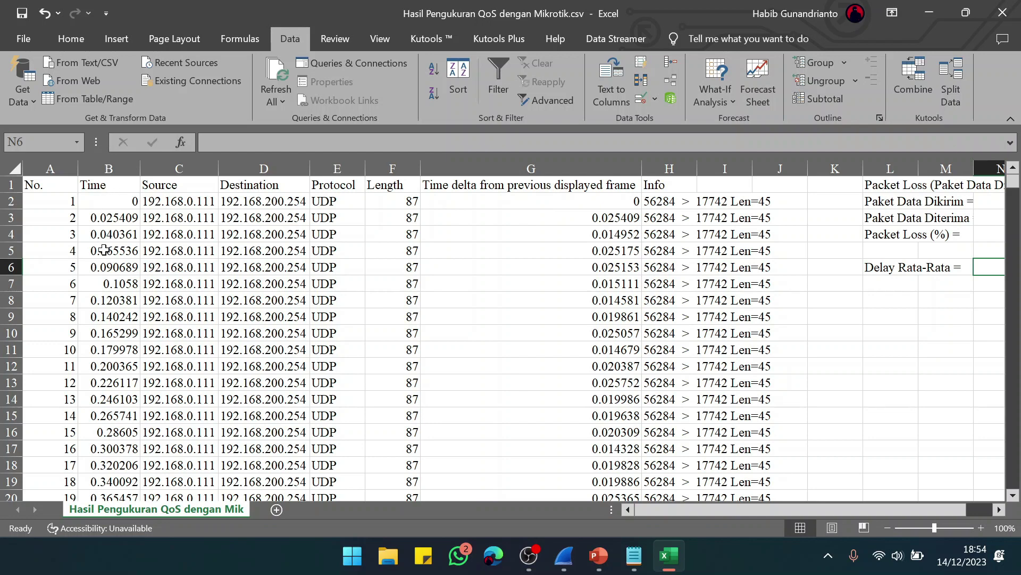
Step: Enter =AVERAGE(G2:G759) in N6 to get the average delay of 0.019618
scroll(751, 335, right, 3)
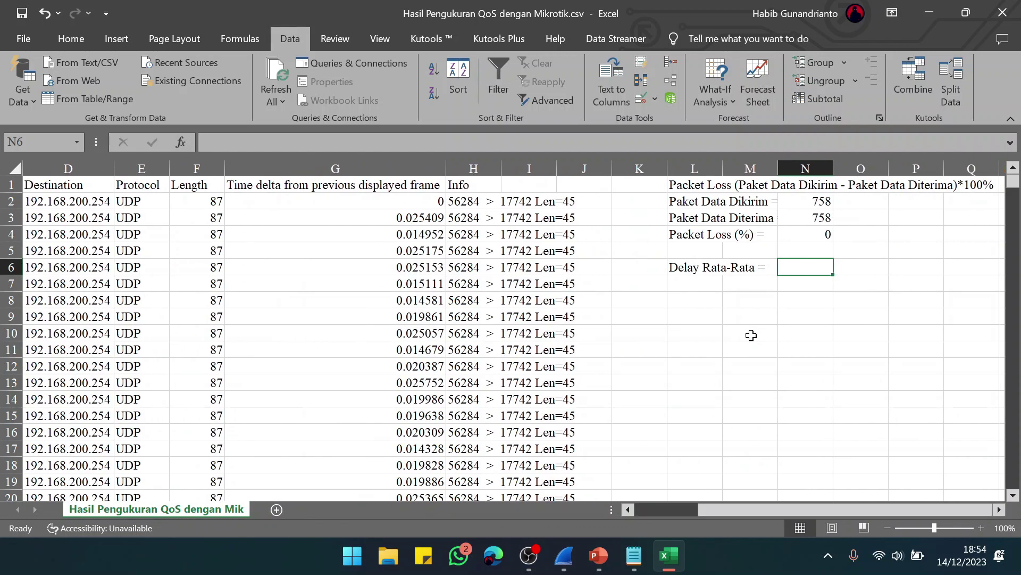
text(=)
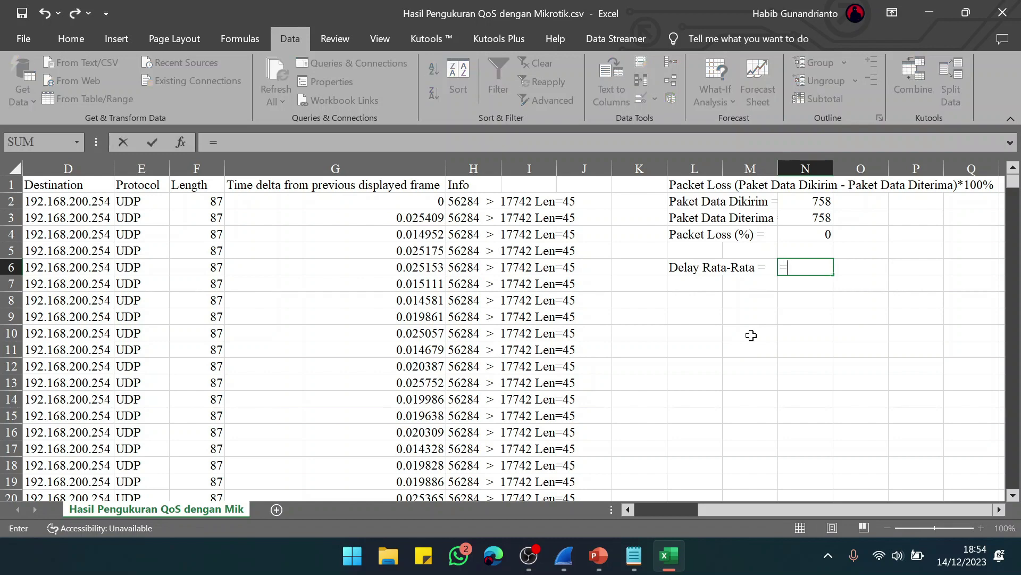
text(avg)
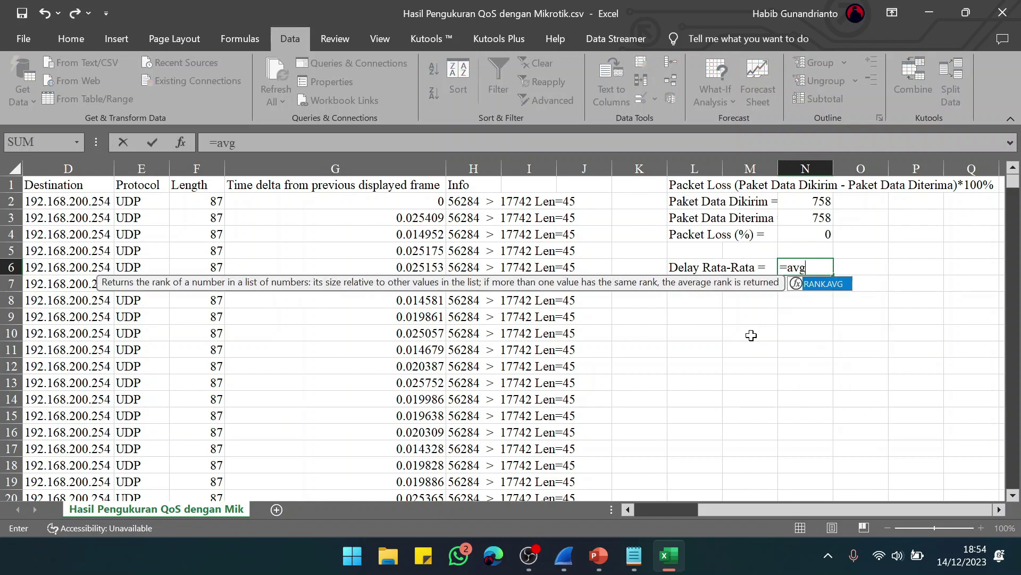
text(()
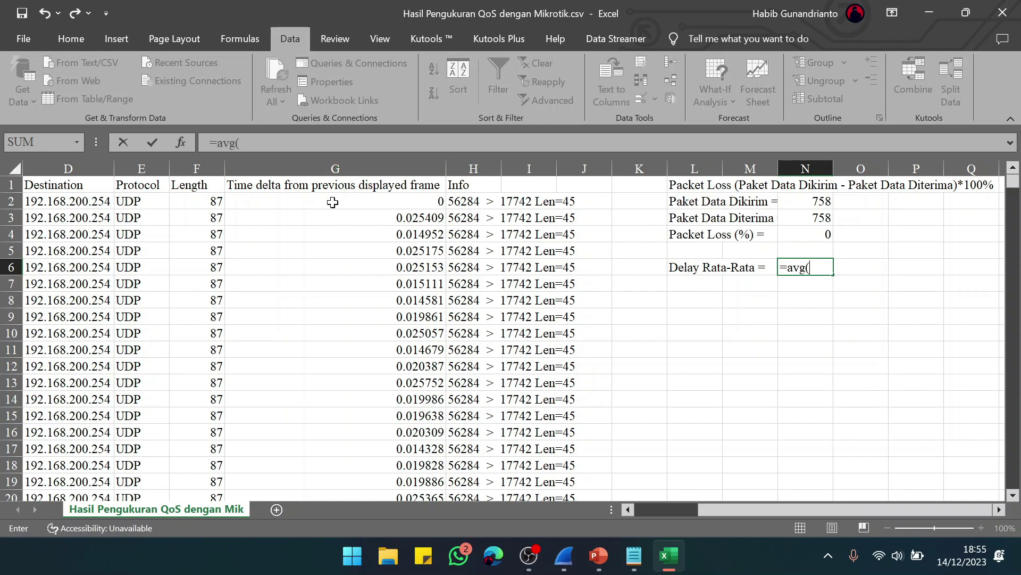
click(332, 201)
drag(341, 217, 390, 466)
key(Return)
key(Return)
scroll(818, 286, up, 1)
Step: Label it in s, and convert it with =N6*1000 in N7 to 19.61761 ms
click(865, 264)
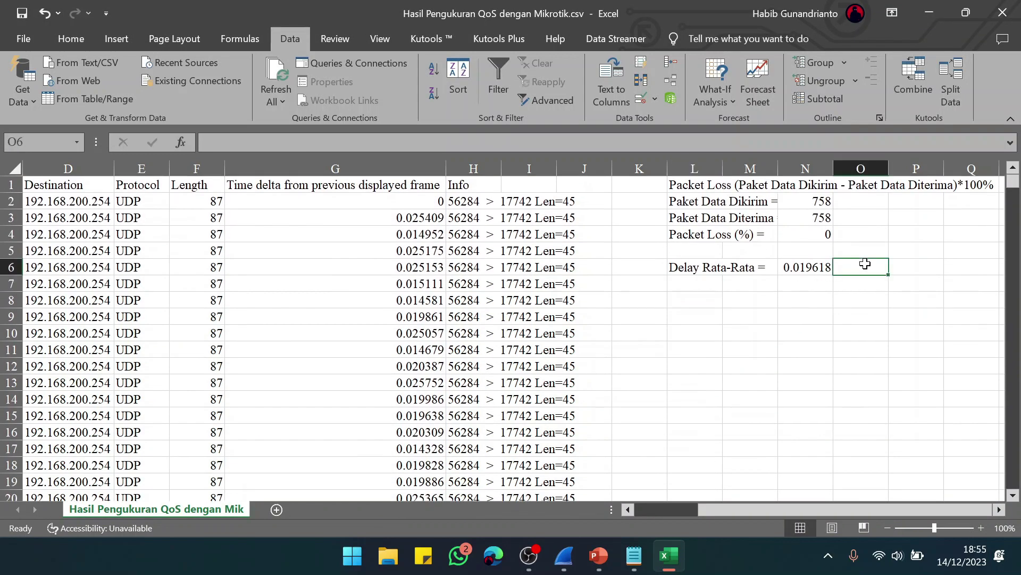
key(Return)
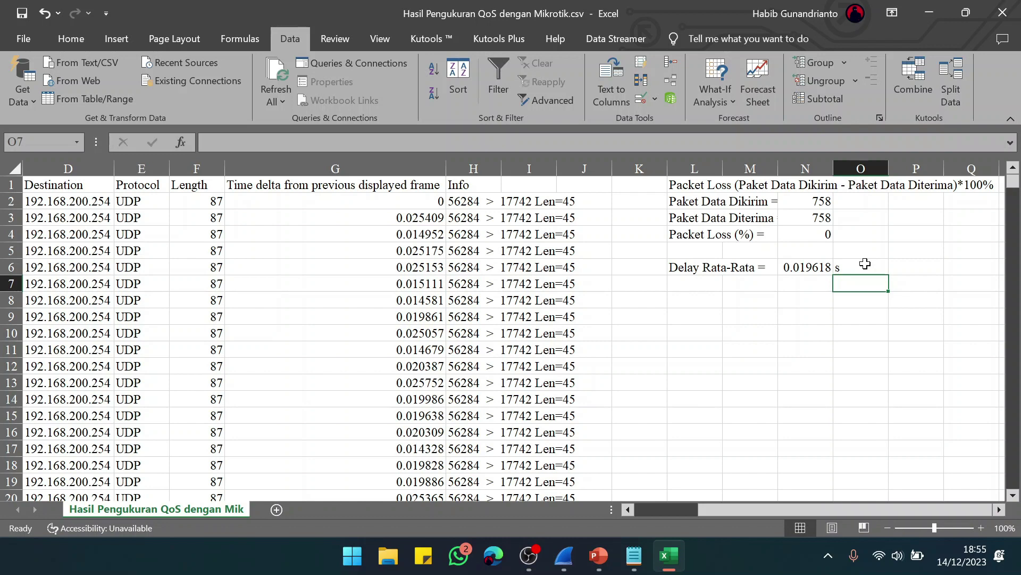
text(ms)
key(Left)
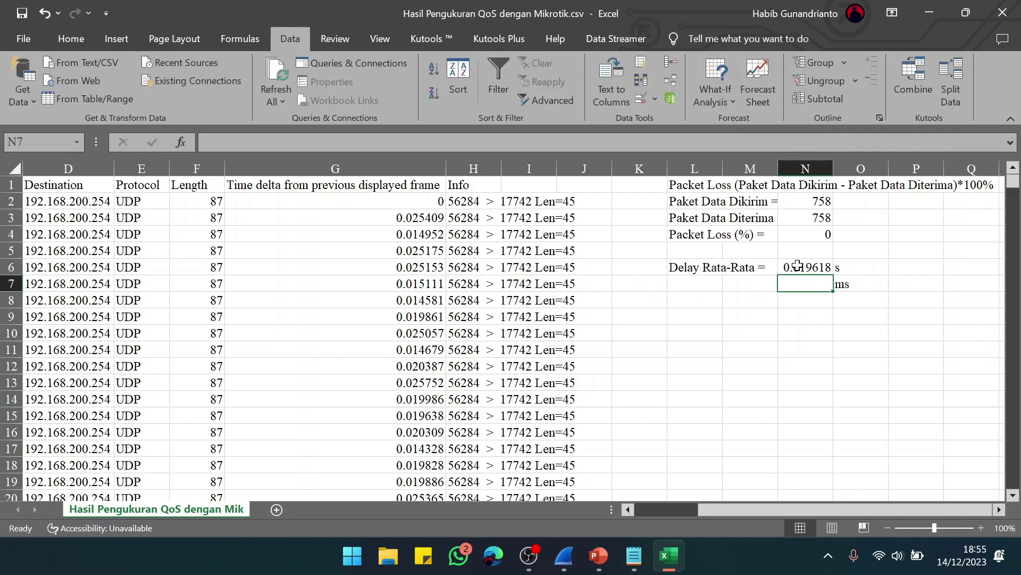
text(=)
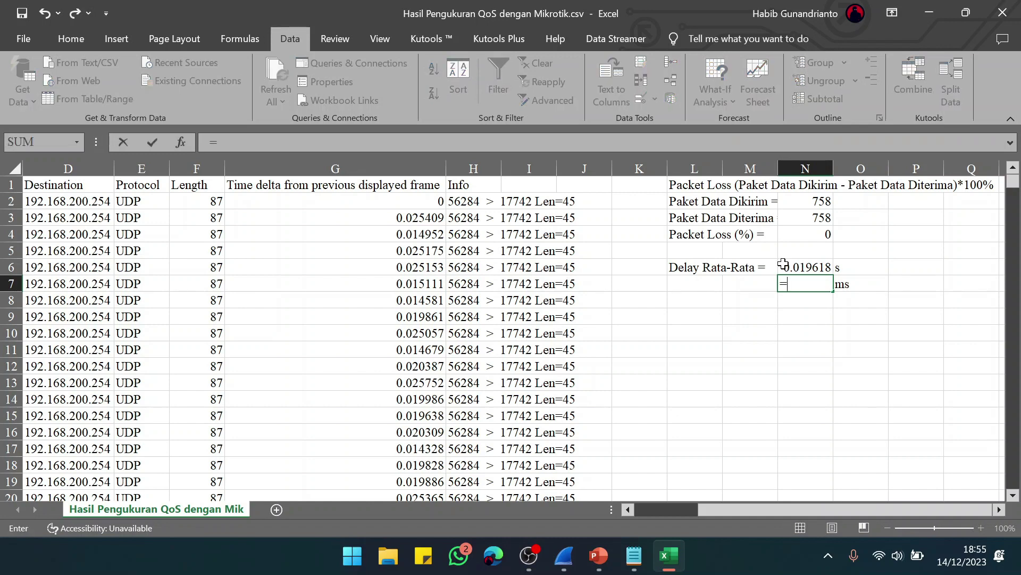
click(801, 264)
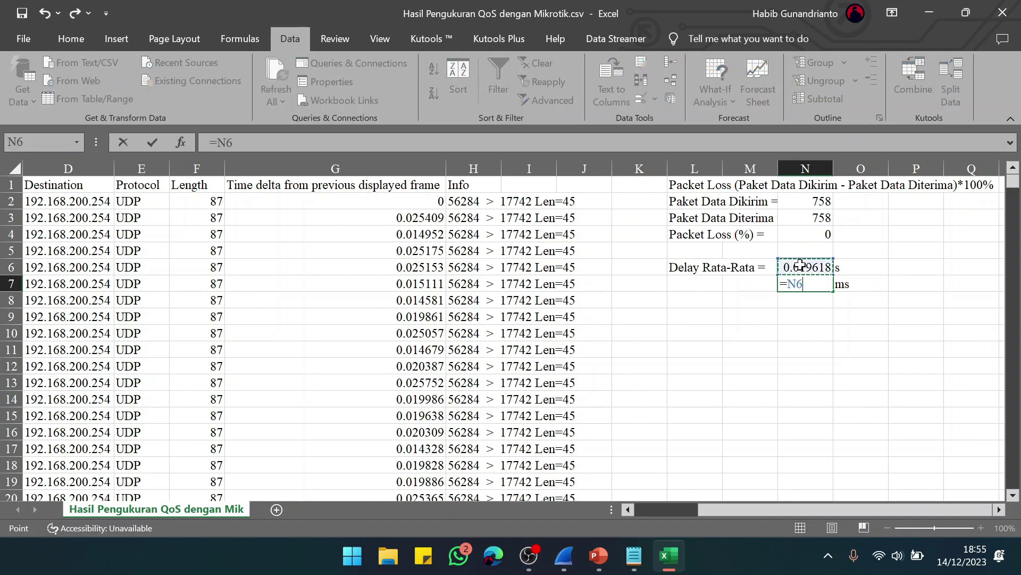
text(*1000)
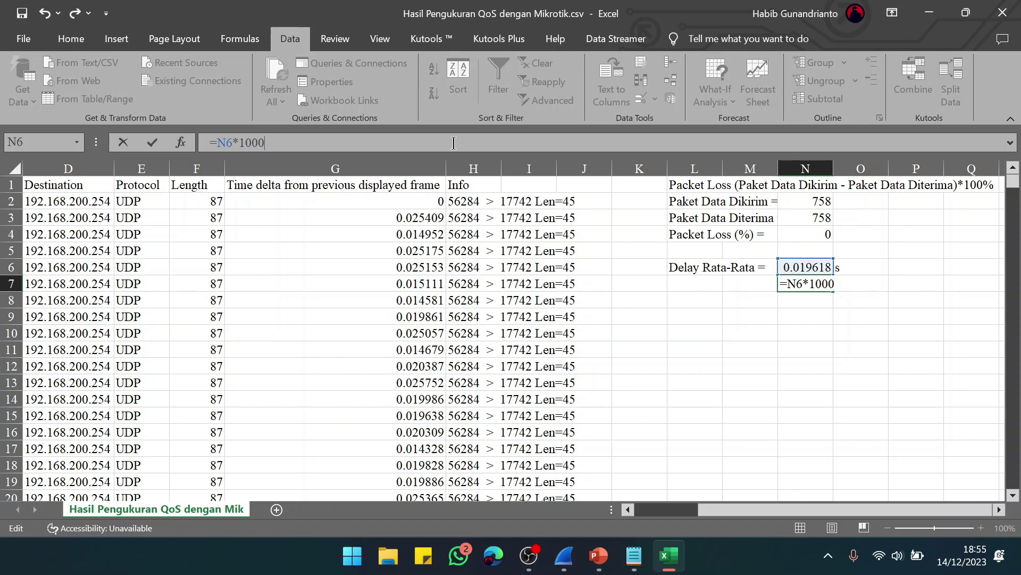
key(Return)
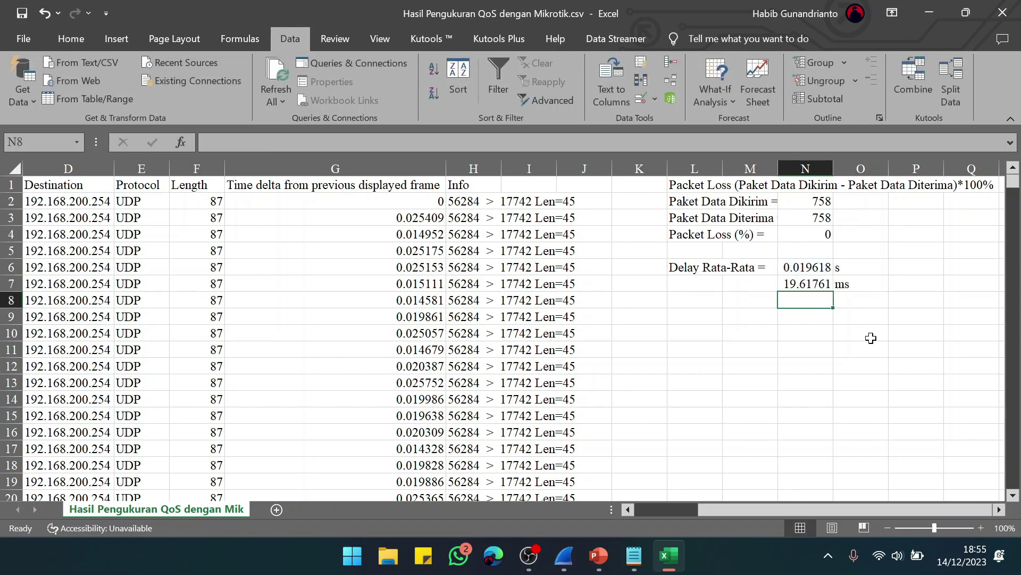
scroll(805, 308, right, 1)
scroll(805, 308, right, 2)
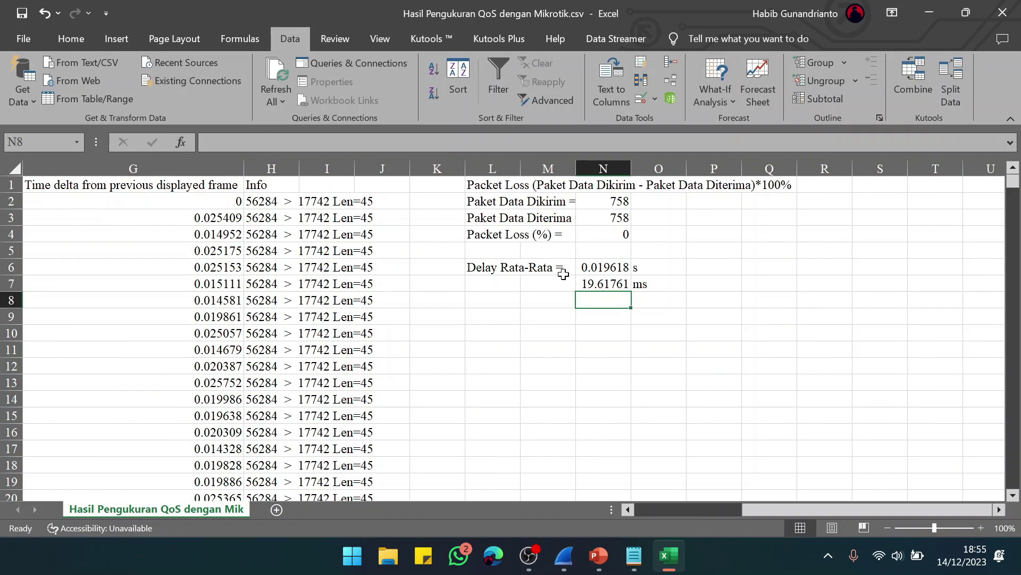
scroll(707, 273, right, 2)
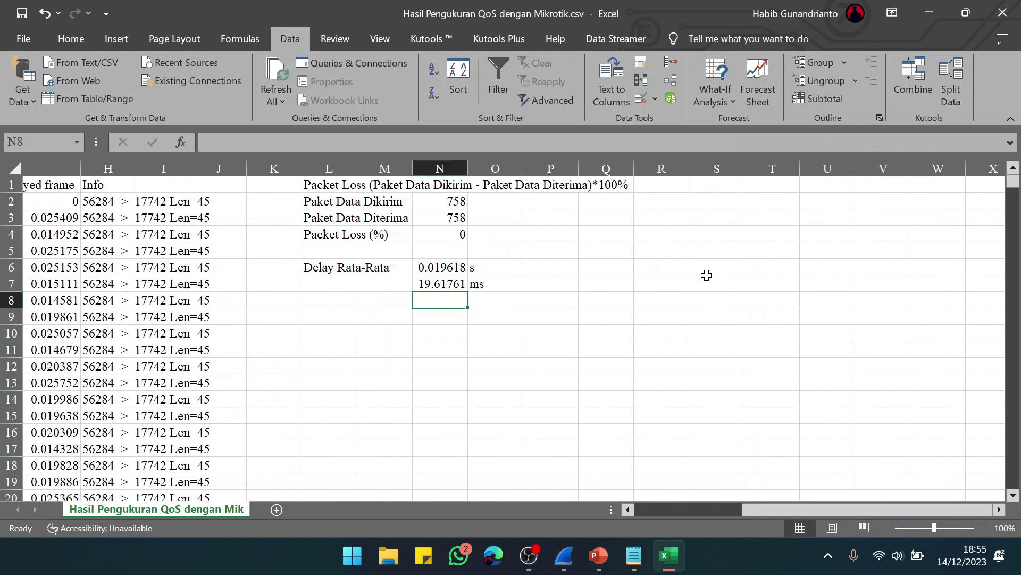
Step: Type the heading 'Jitter' in S1 and 'Time 1' in S3
click(658, 183)
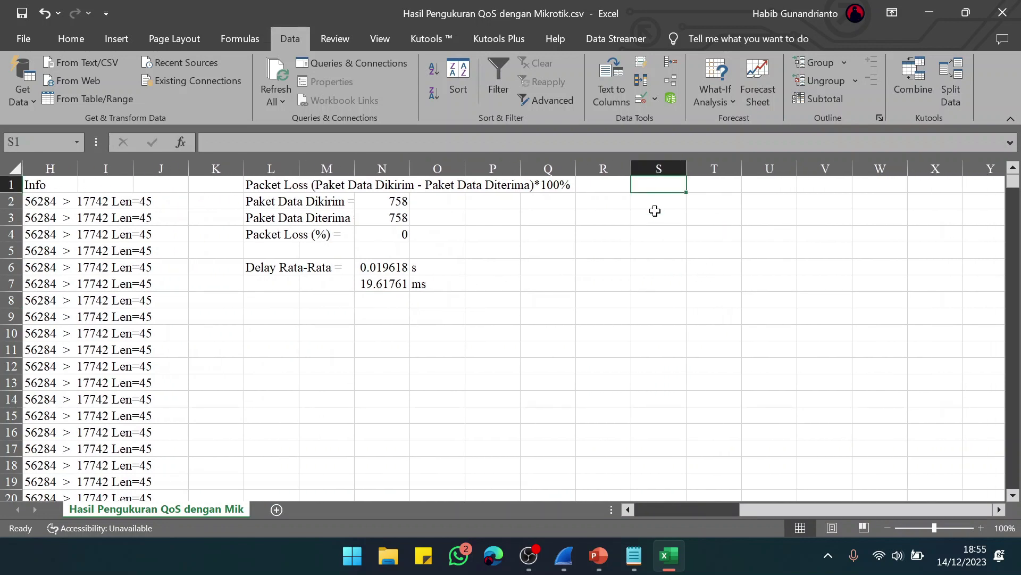
text(Jite)
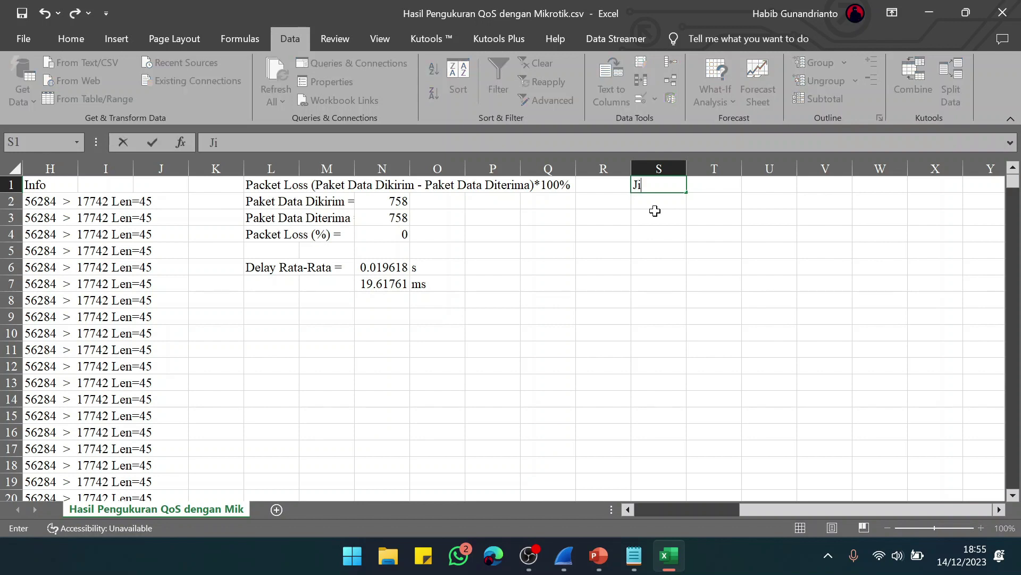
key(BackSpace)
key(BackSpace)
text(ter)
key(Return)
key(Down)
text(Time)
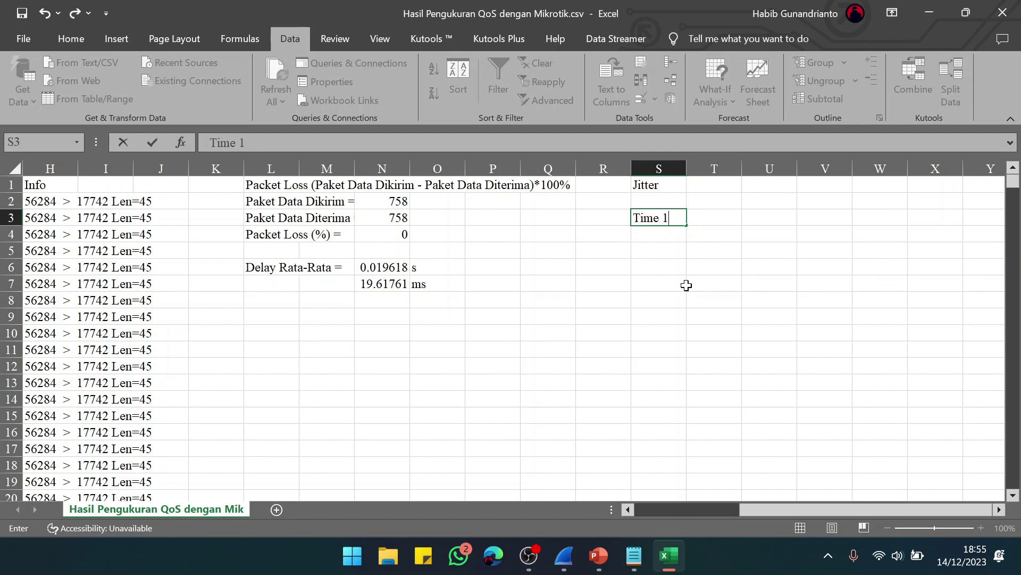
text(1)
Step: Copy the Time values B2:B759
scroll(686, 286, left, 5)
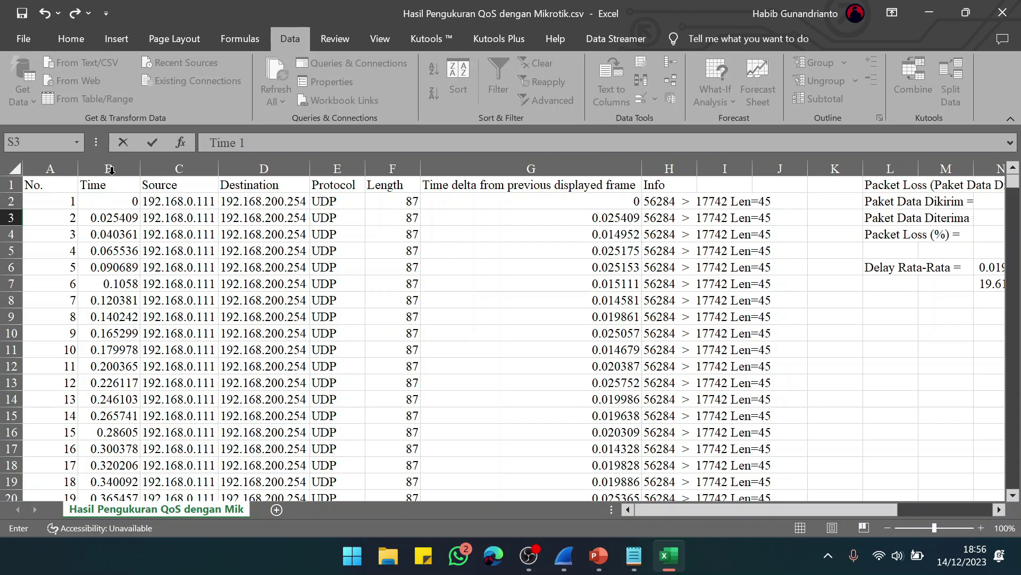
click(113, 203)
drag(113, 203, 119, 529)
drag(1013, 222, 1000, 467)
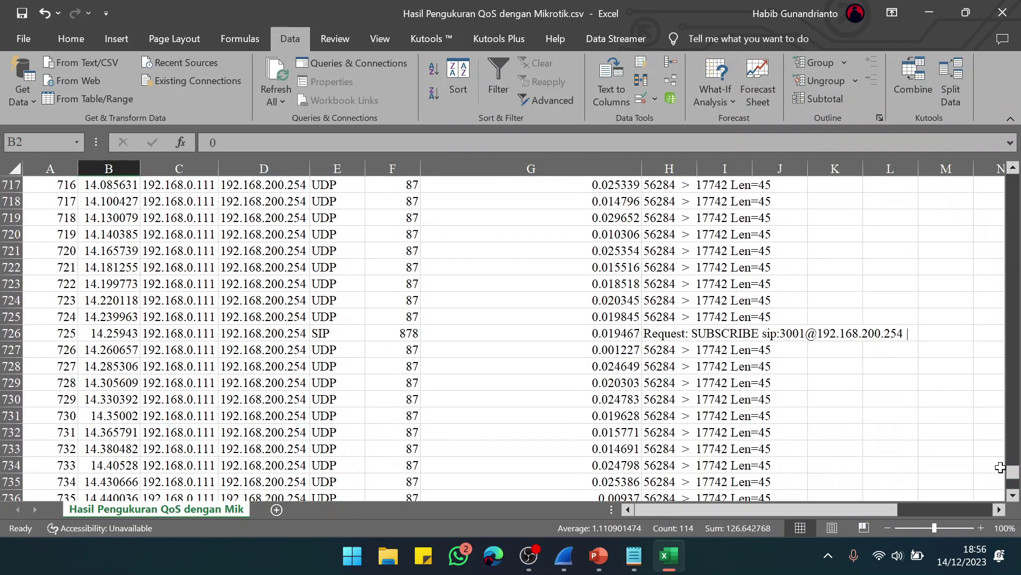
scroll(380, 319, down, 15)
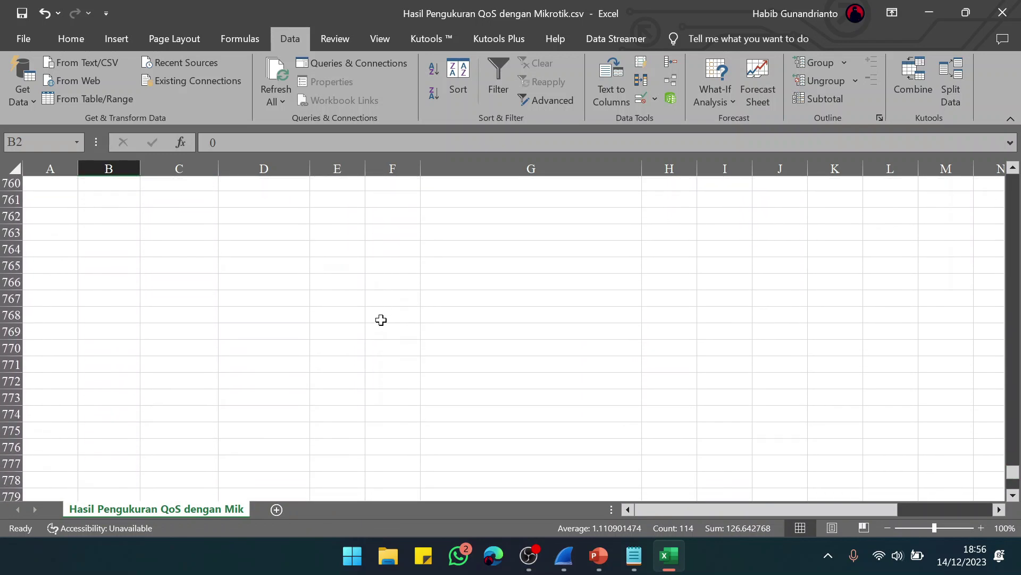
scroll(381, 319, up, 7)
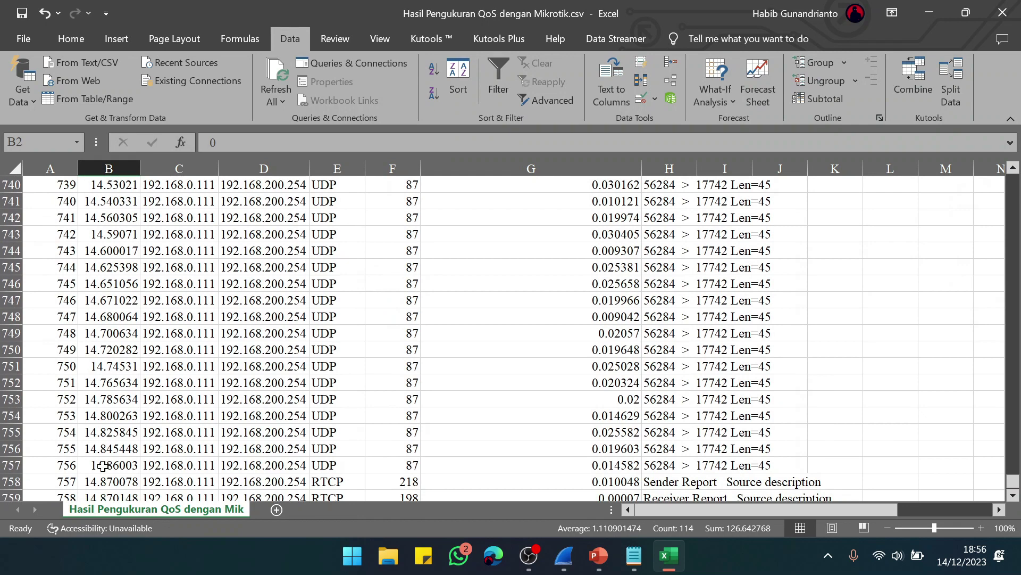
scroll(103, 466, down, 2)
shift+click(116, 433)
key(ctrl+c)
Step: Paste the Time values at S4 and again at T3, then label T3 'Time 2'
drag(1011, 483, 1011, 181)
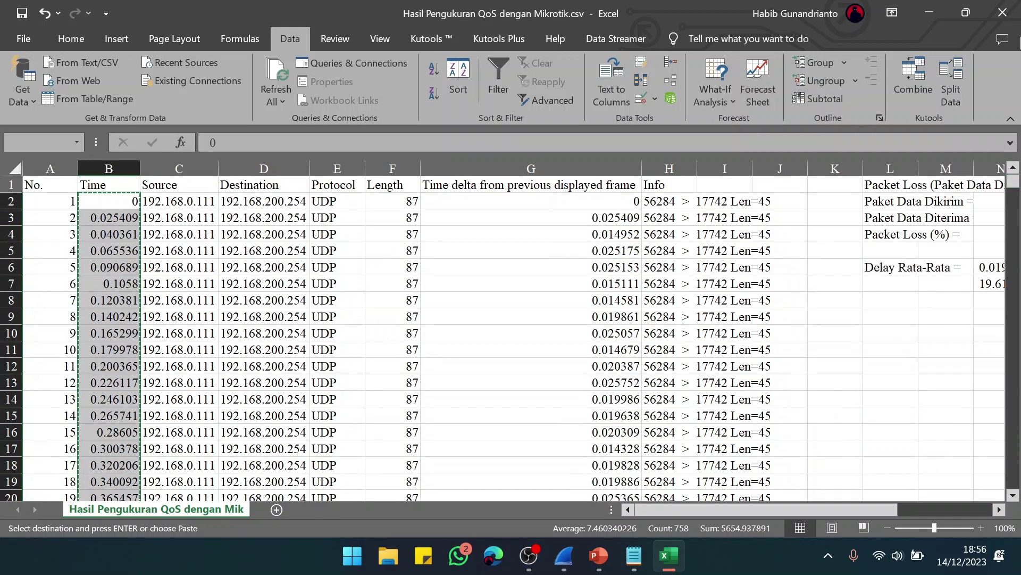
scroll(860, 267, right, 6)
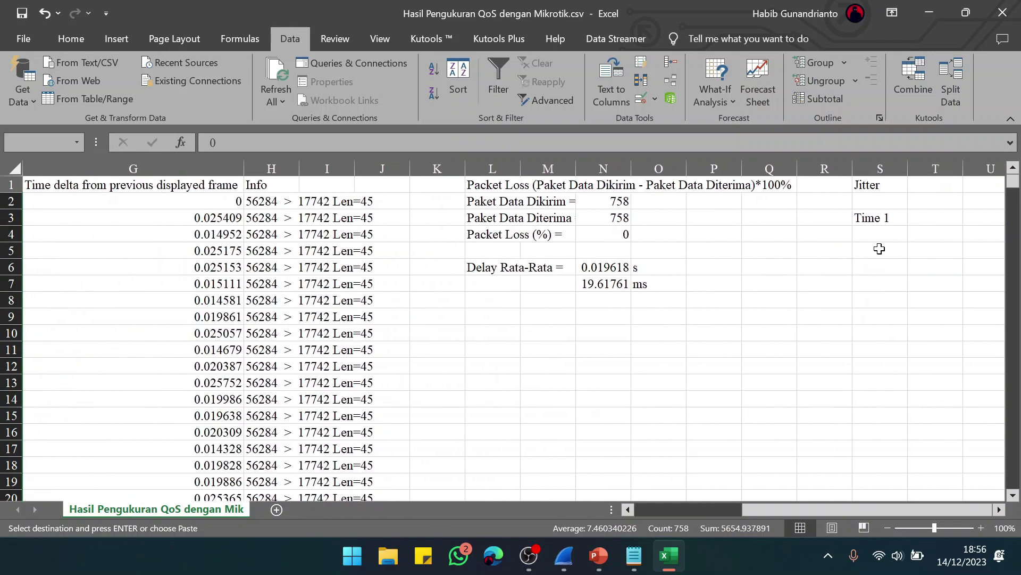
click(897, 233)
key(ctrl+v)
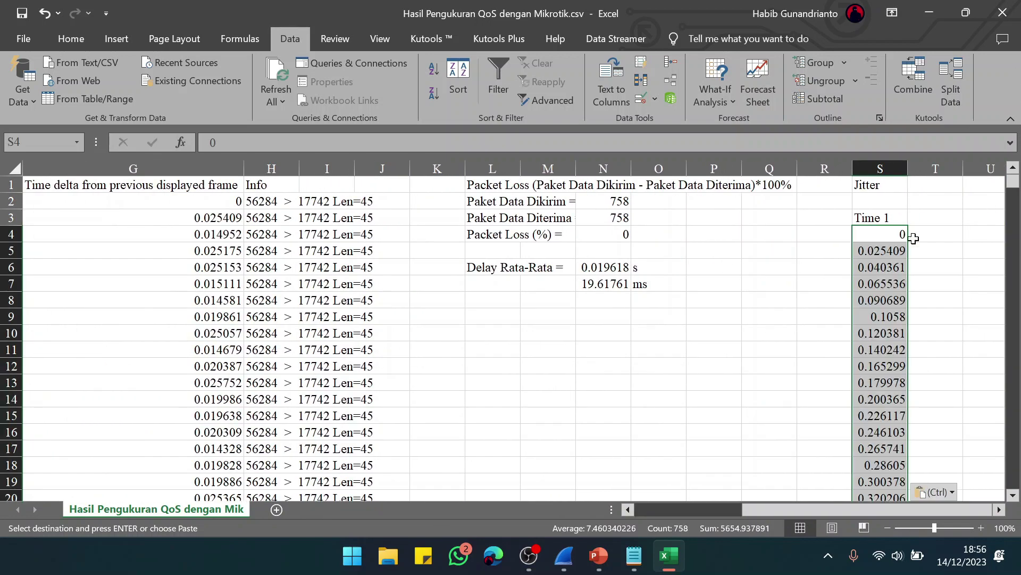
scroll(955, 260, right, 1)
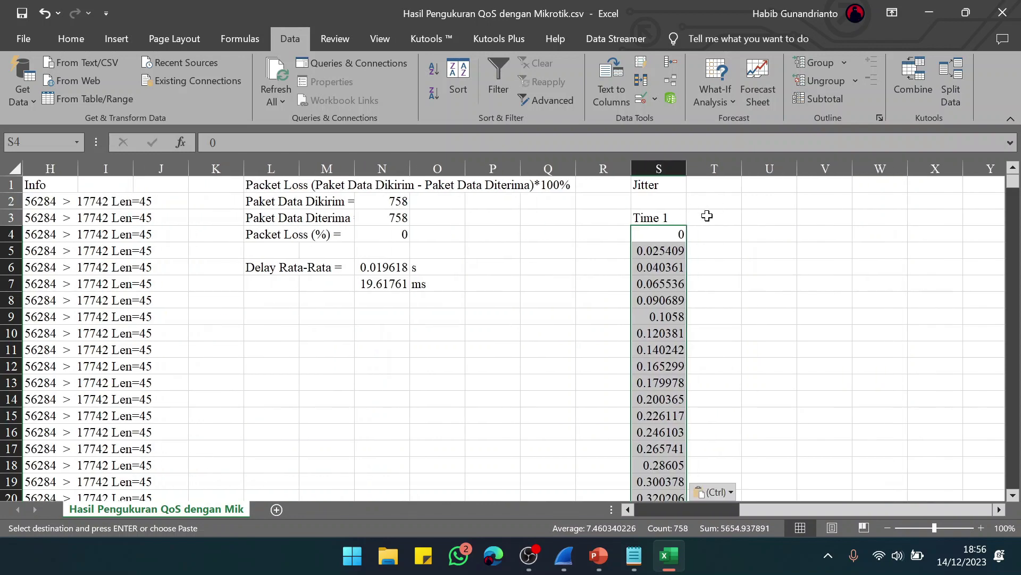
click(707, 216)
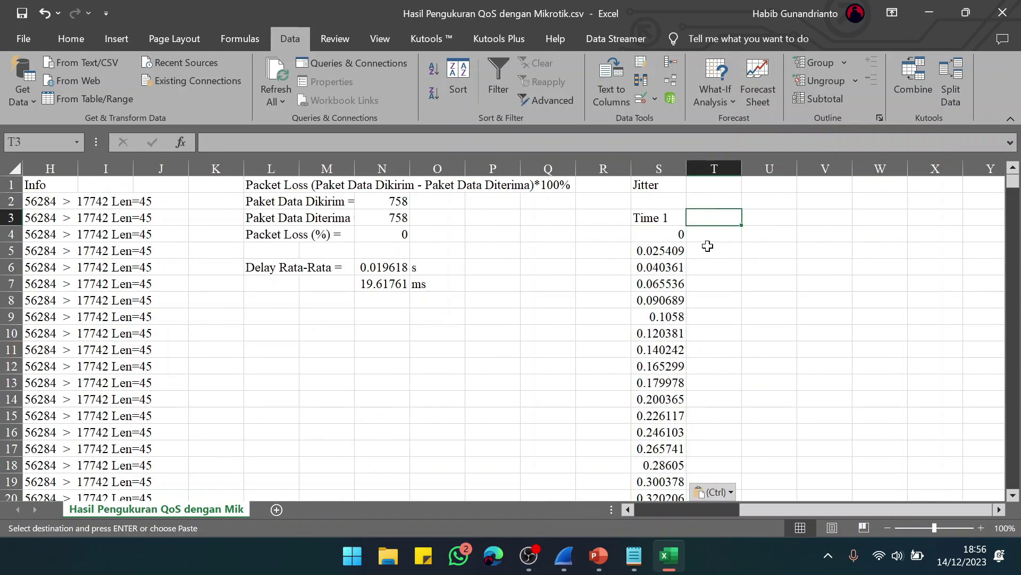
key(ctrl+v)
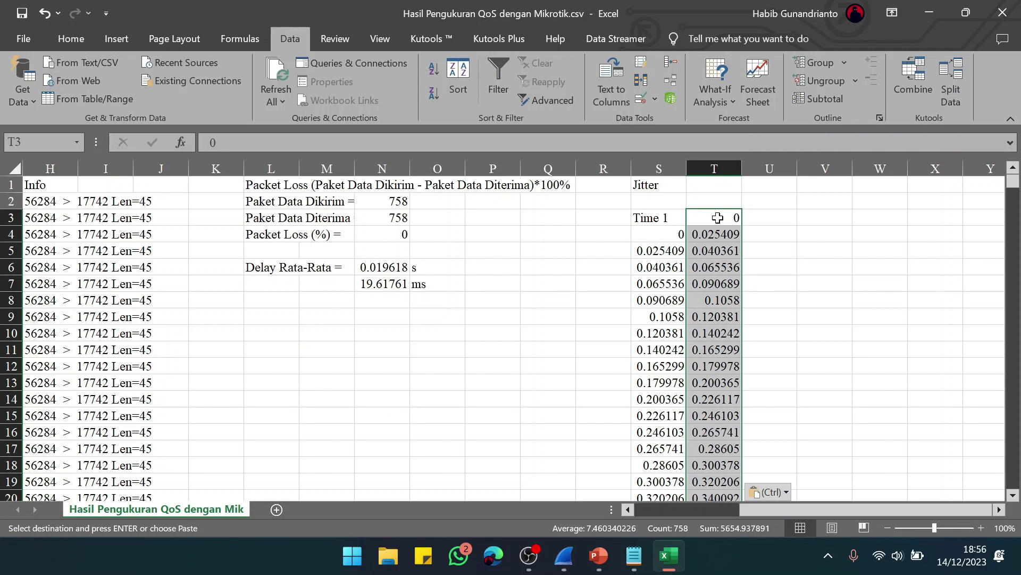
click(718, 218)
text(T)
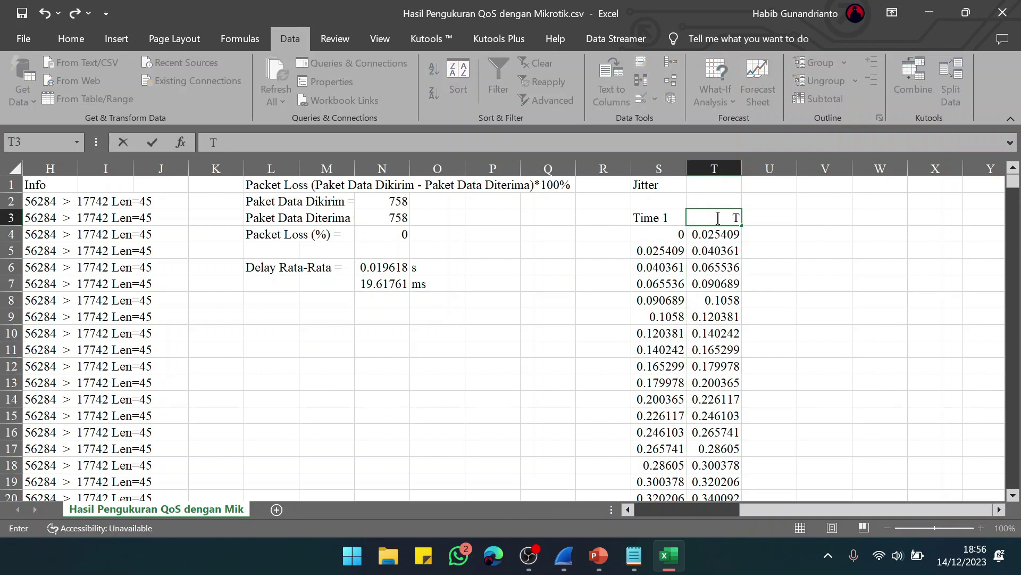
text(ime 2)
key(Tab)
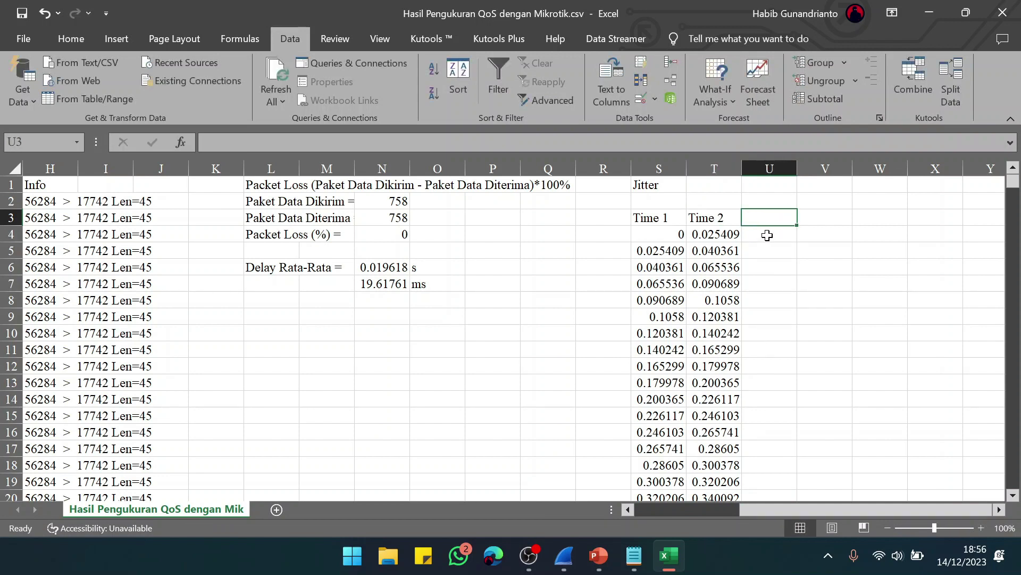
click(800, 226)
Step: Head column V 'Delay 1' and enter =T4-S4 in V4
scroll(801, 228, right, 3)
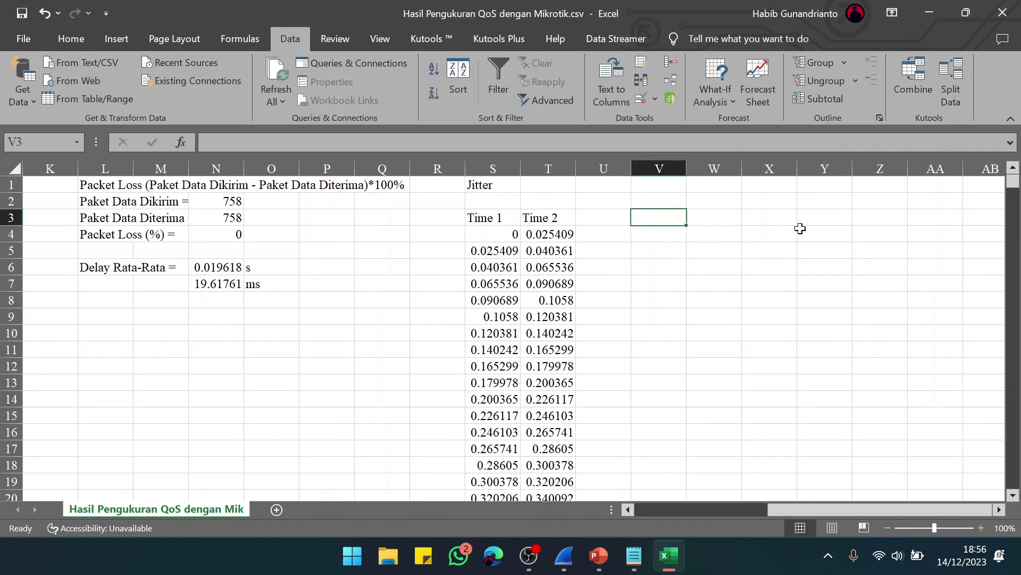
text(Delay 1)
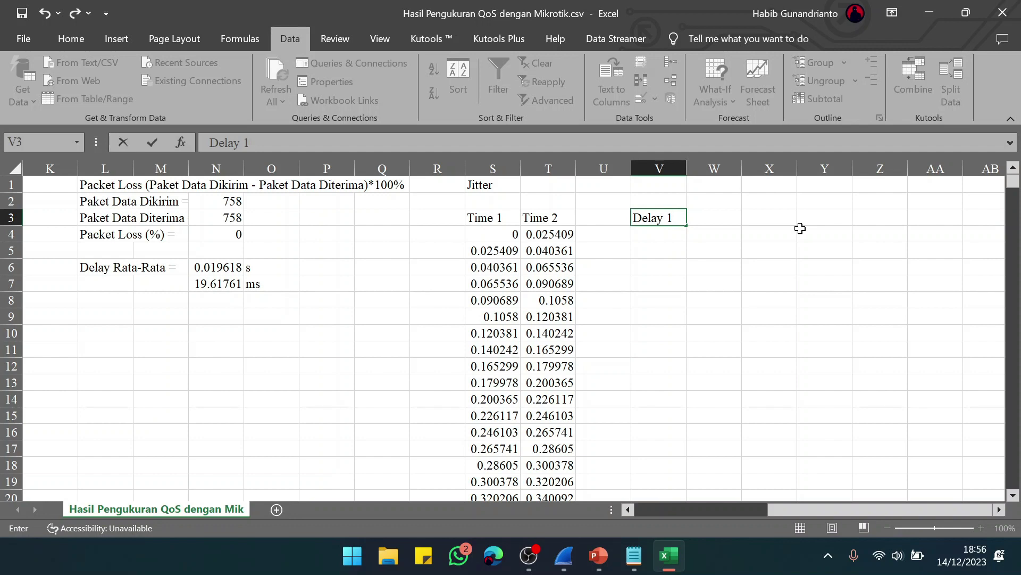
key(Tab)
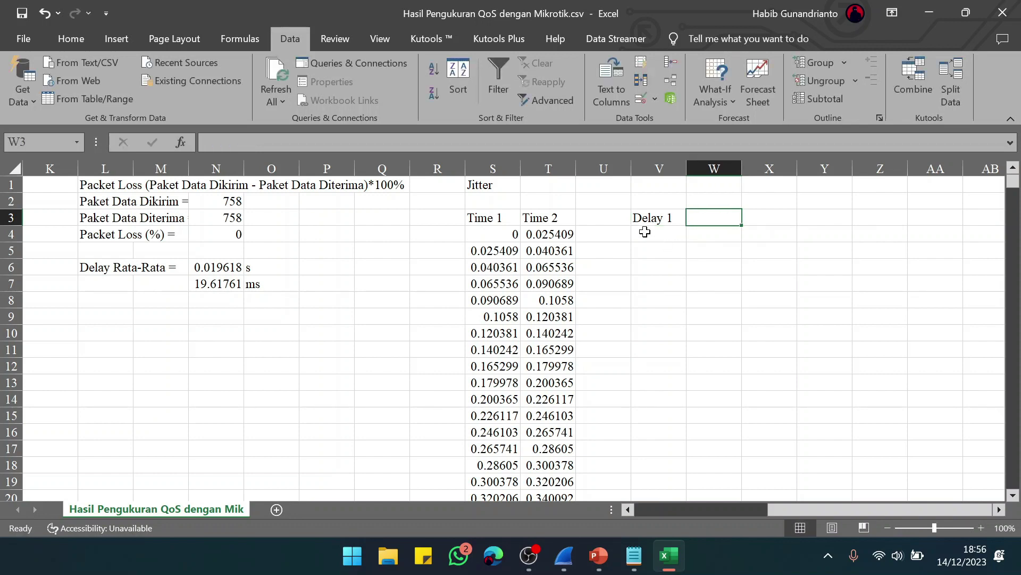
click(644, 233)
text(=)
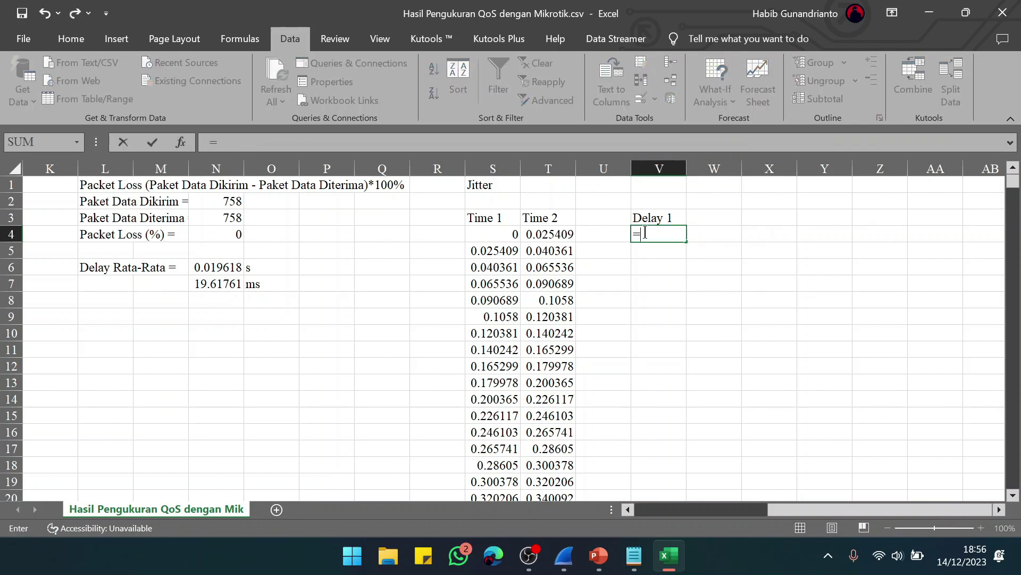
click(543, 233)
text(-)
click(493, 237)
key(Return)
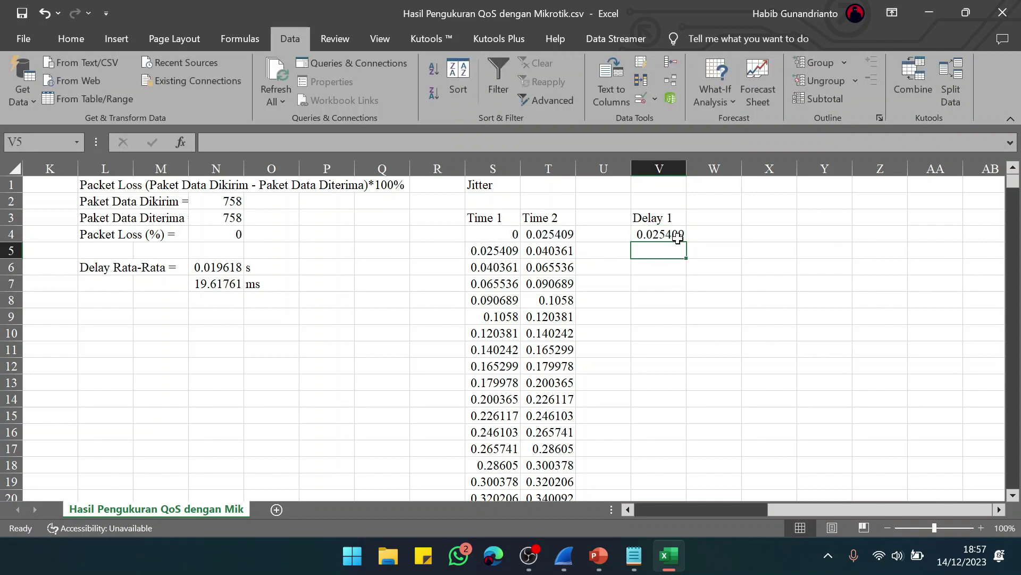
Step: Fill the delay formula down to row 760 and copy the column
drag(663, 232, 673, 452)
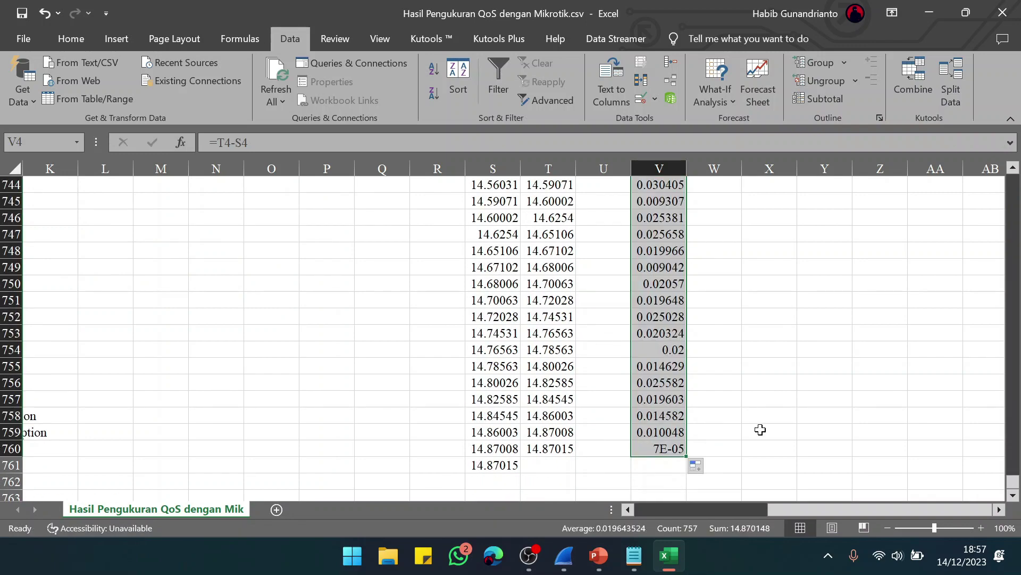
scroll(760, 429, up, 20)
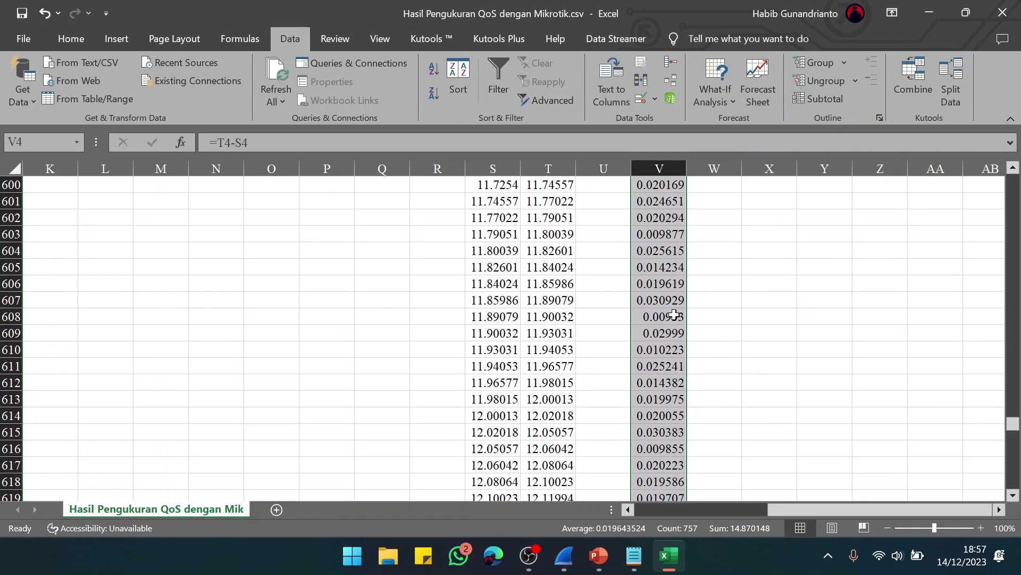
key(ctrl+c)
scroll(796, 312, up, 20)
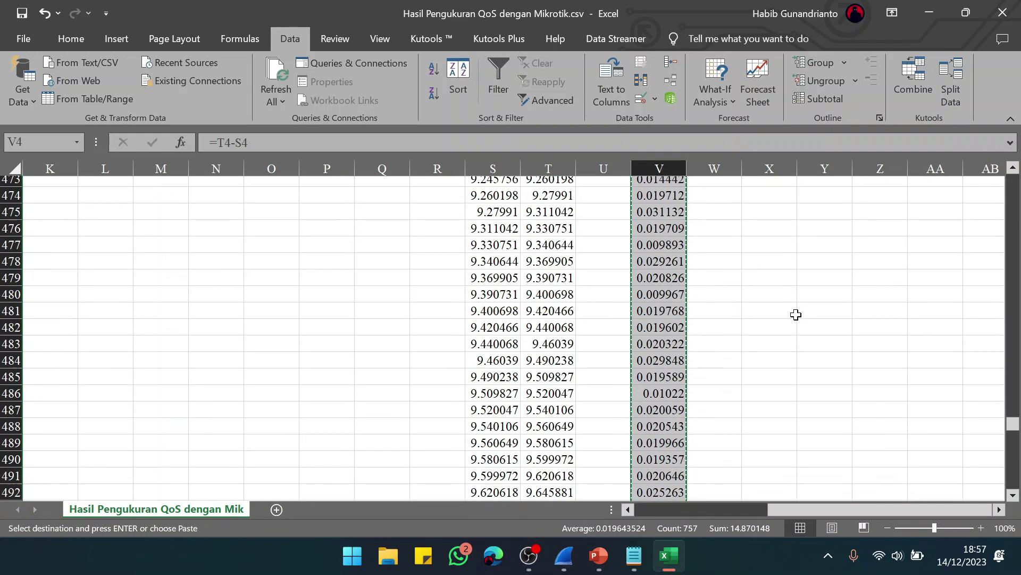
drag(1013, 364, 1012, 182)
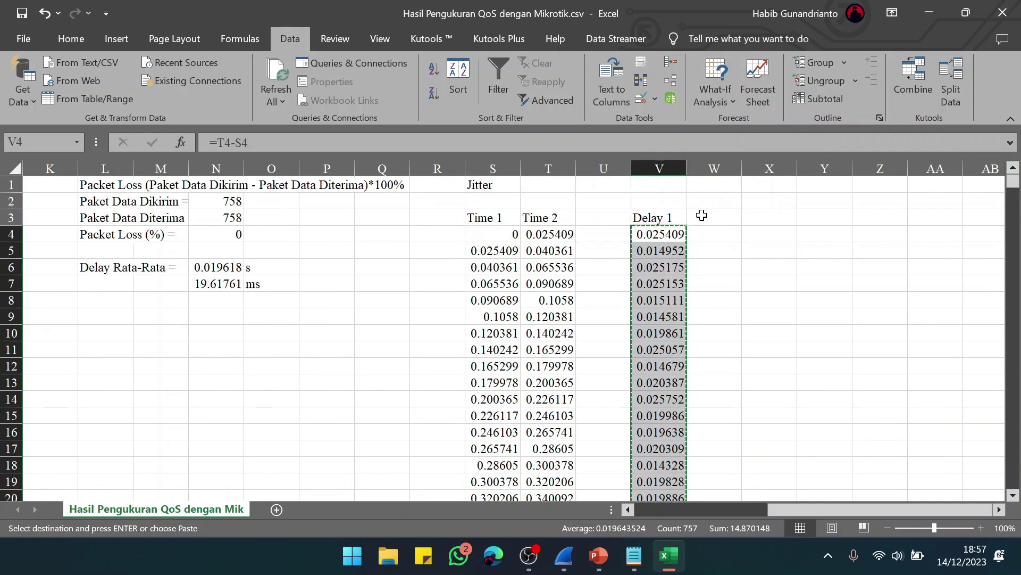
Step: Paste the Delay 1 column at W3 as Values & Source Formatting and label W3 'Delay 2'
click(702, 214)
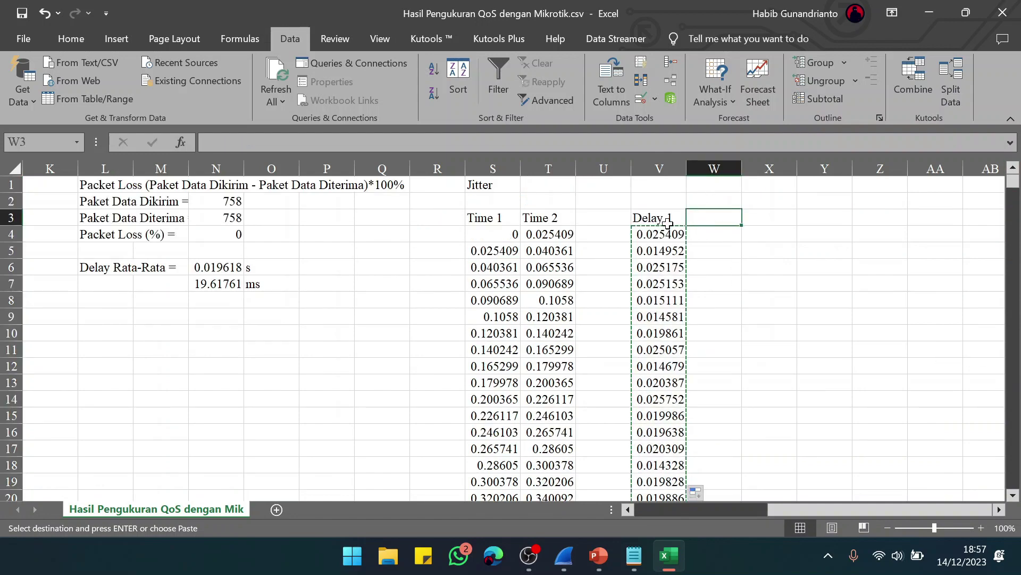
key(ctrl+v)
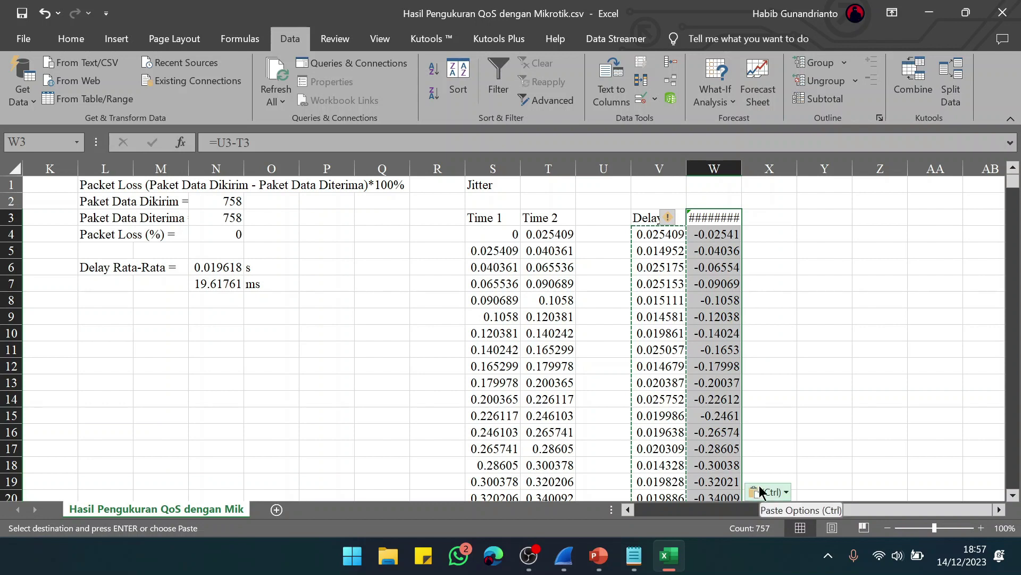
click(761, 491)
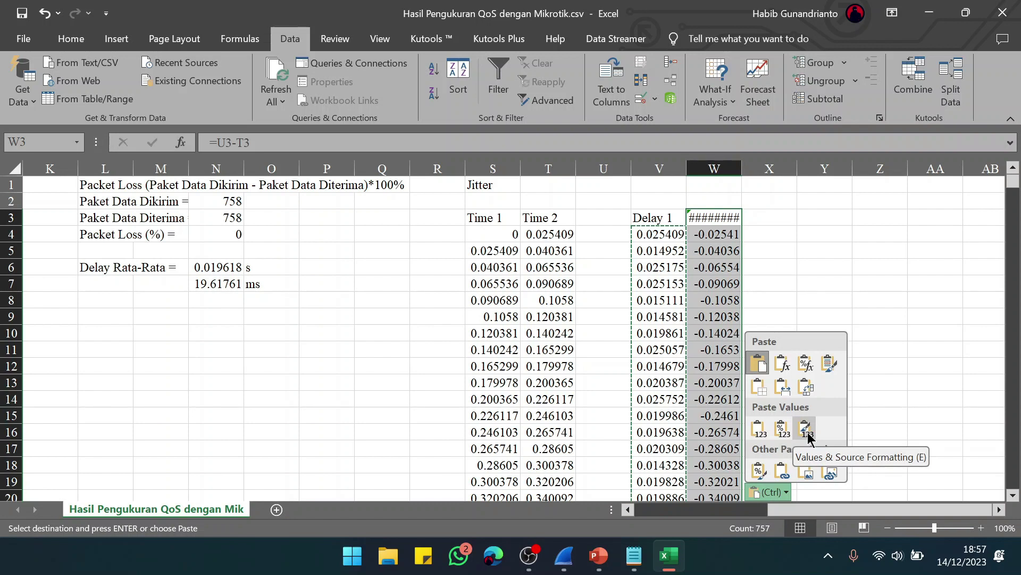
click(807, 437)
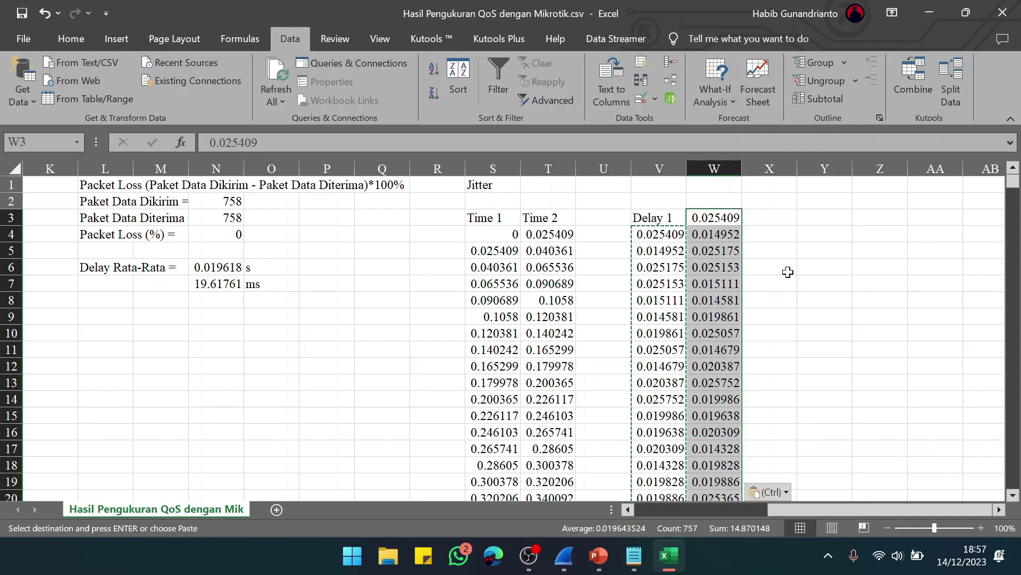
click(727, 217)
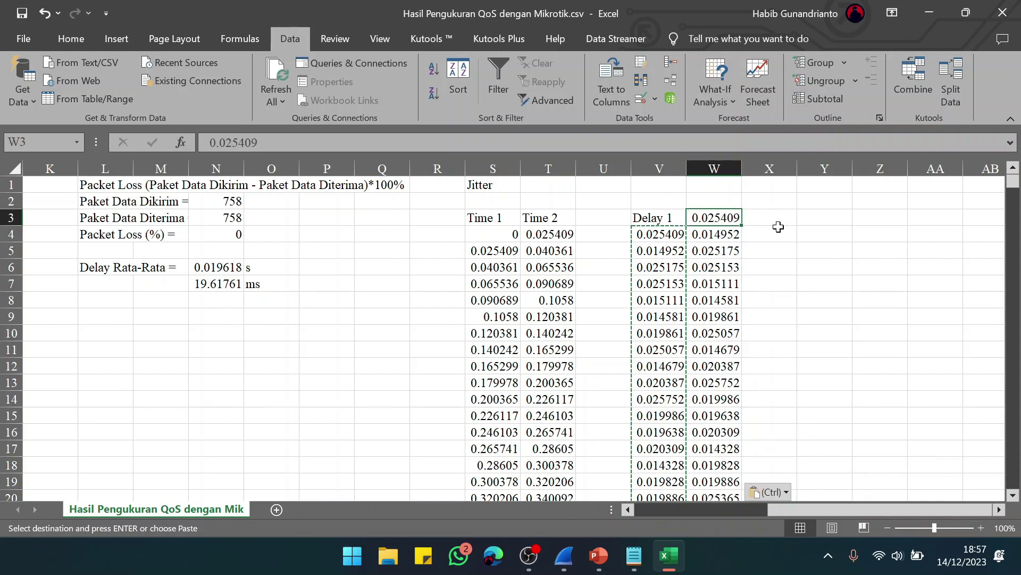
text(Delay 2)
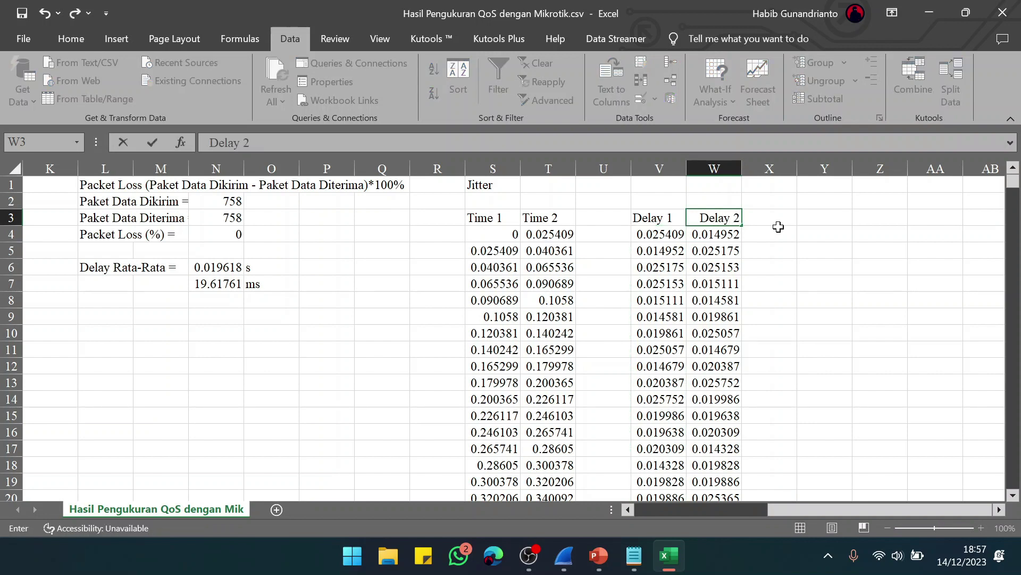
key(Tab)
key(Tab)
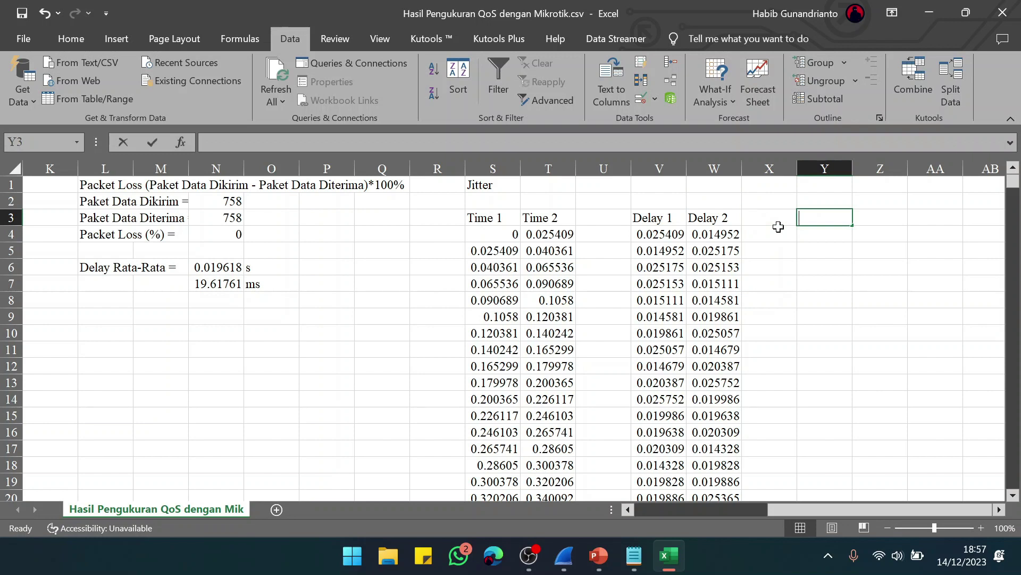
Step: Head column Y 'Variasi Delay' and enter =W4-V4 in Y4
text(Variasi Delay)
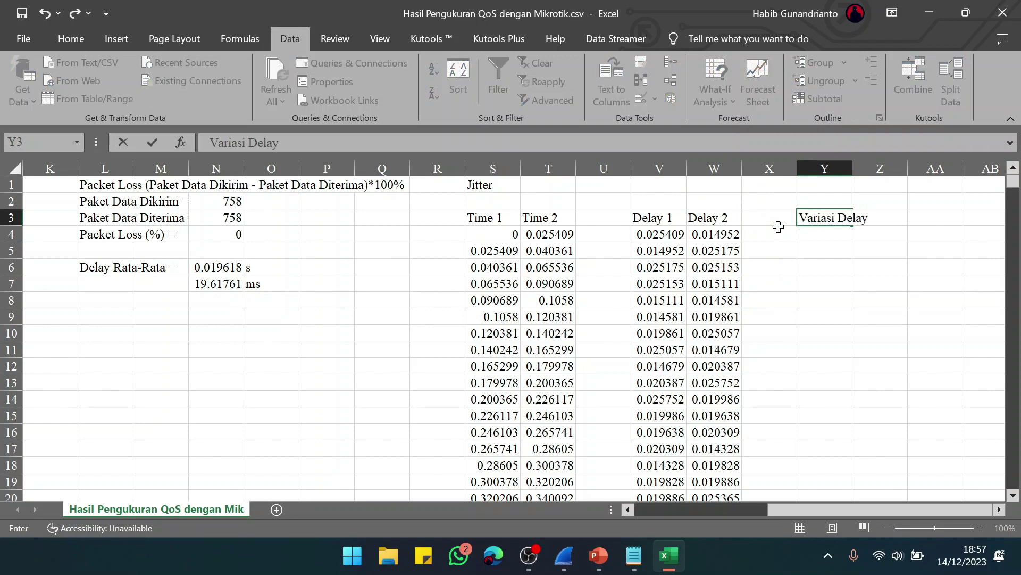
key(Return)
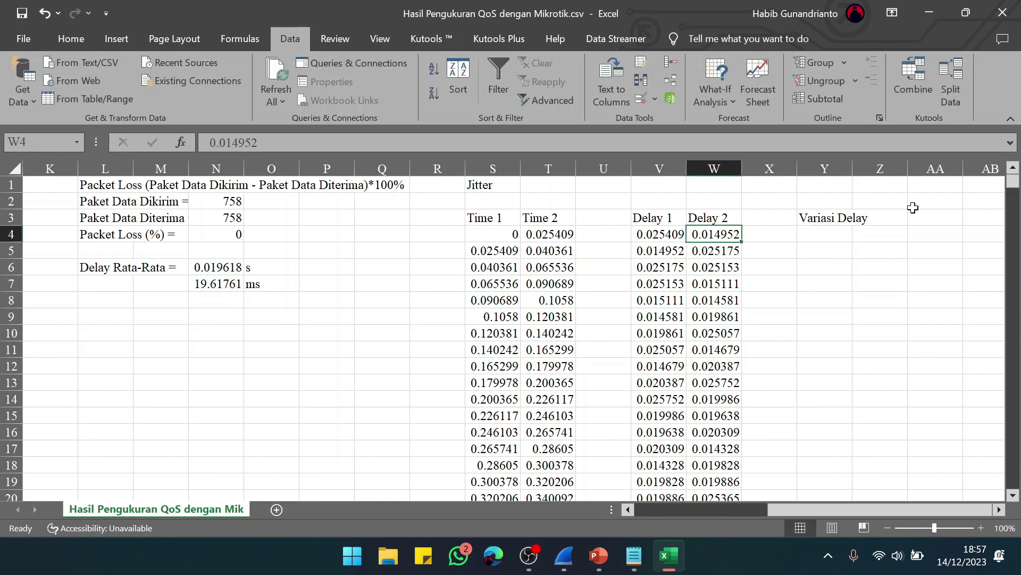
key(Right)
key(Right)
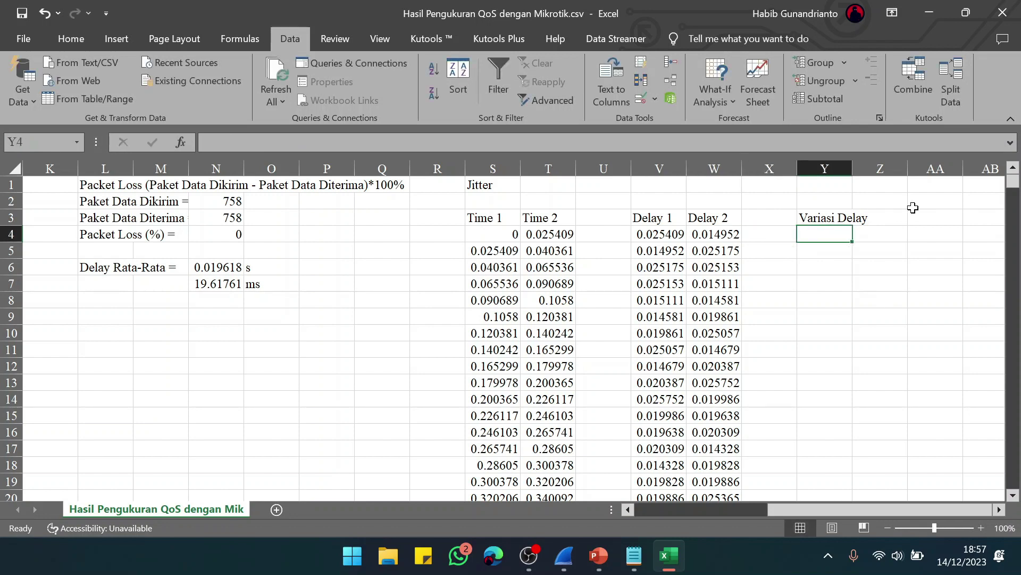
text(=)
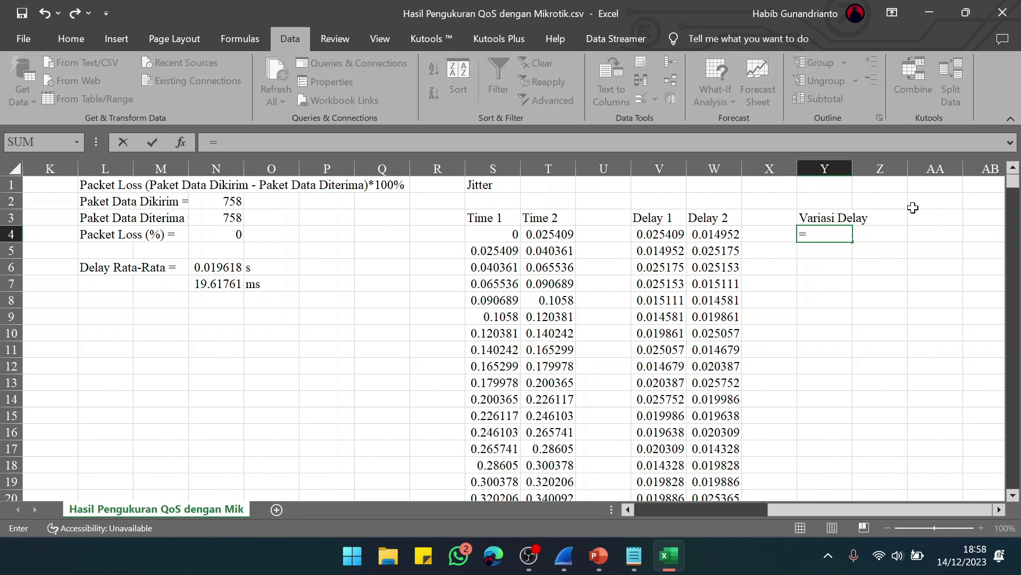
click(723, 234)
text(-)
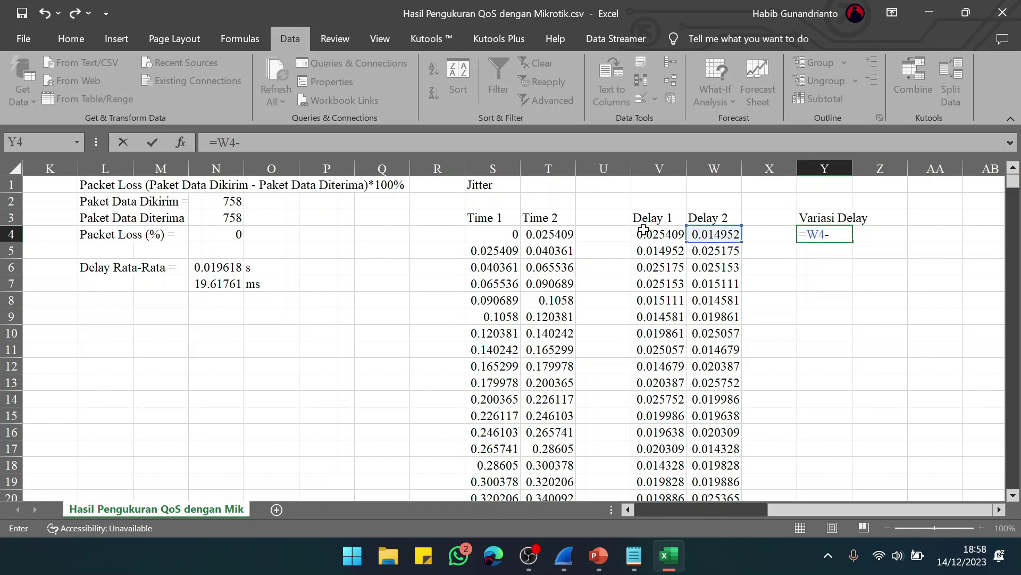
click(666, 232)
key(Return)
Step: Fill the Variasi Delay formula from Y4 down to row 759
click(714, 251)
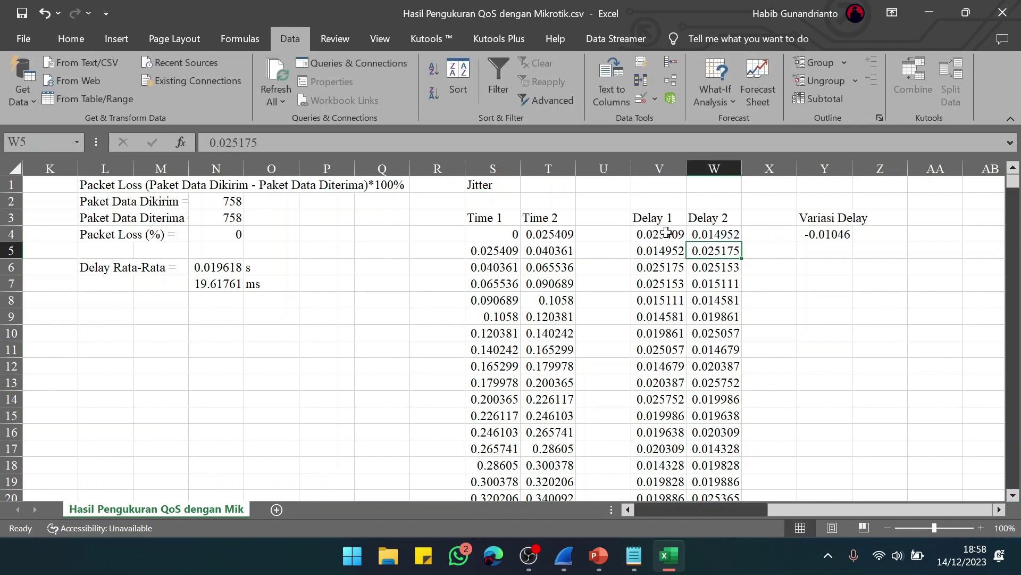
click(844, 239)
drag(845, 239, 850, 433)
scroll(913, 381, up, 20)
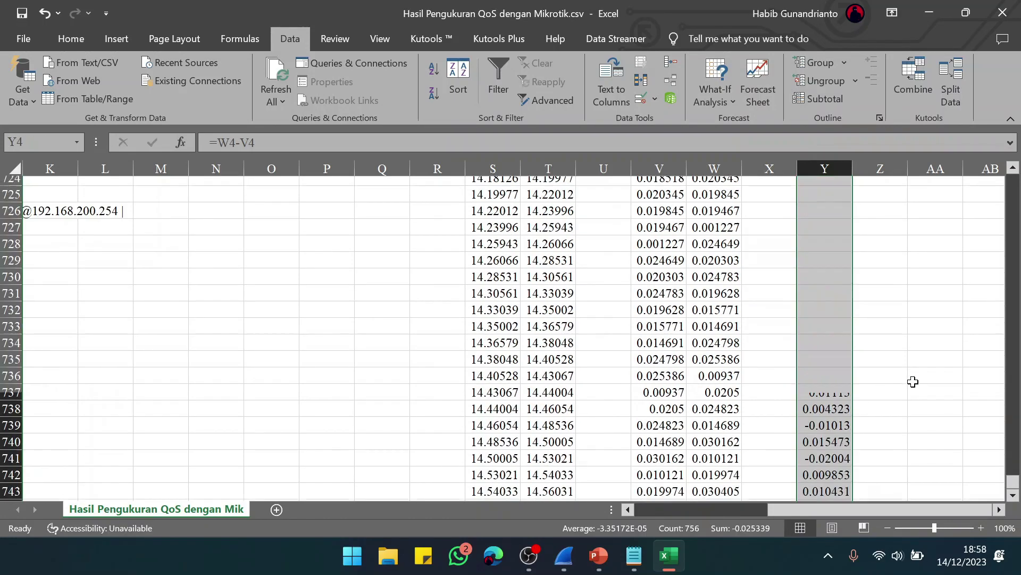
scroll(913, 382, up, 20)
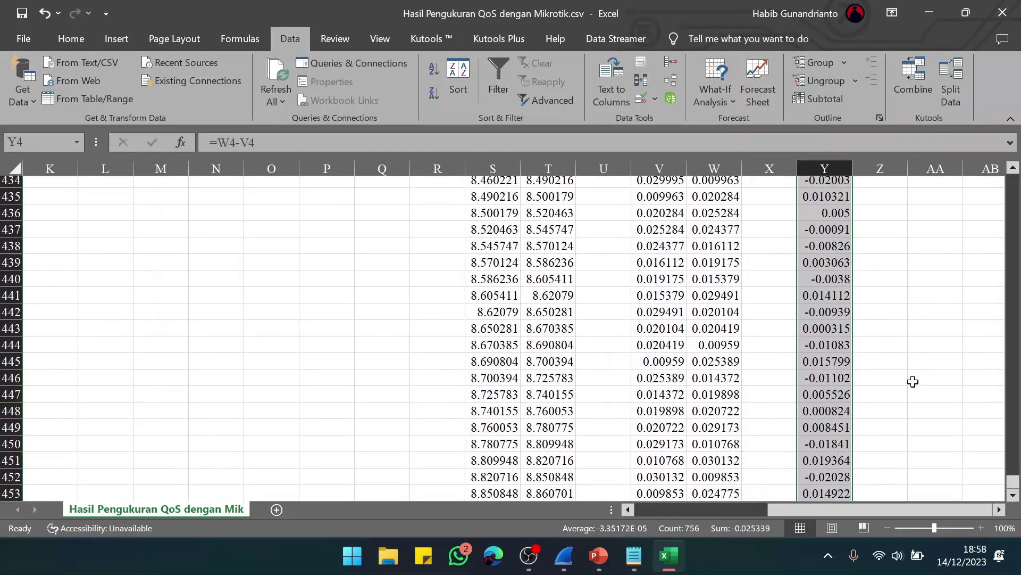
drag(1012, 296, 1011, 173)
scroll(708, 291, right, 6)
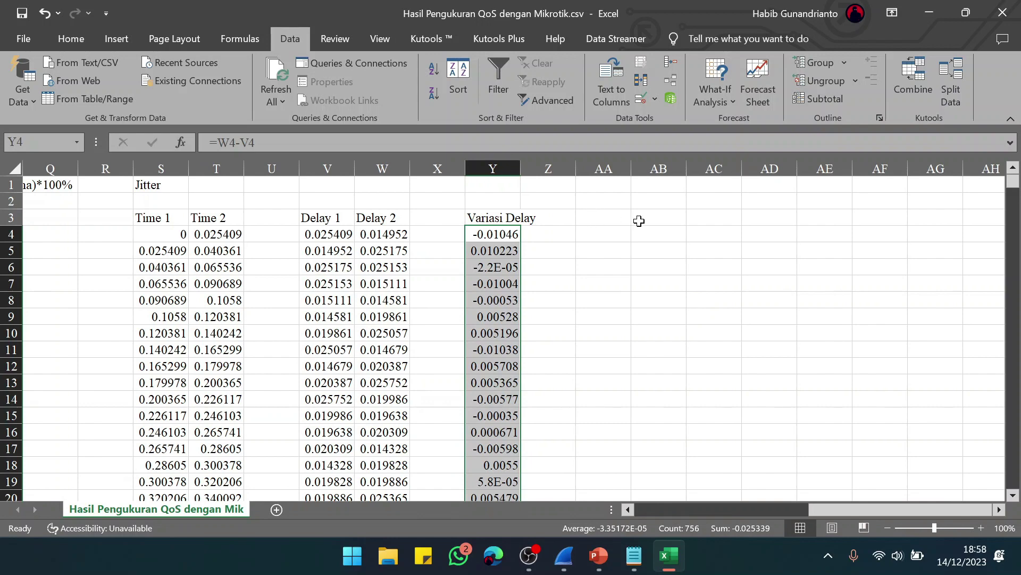
Step: Type the label 'Total Variasi Delay' in AB3
click(639, 220)
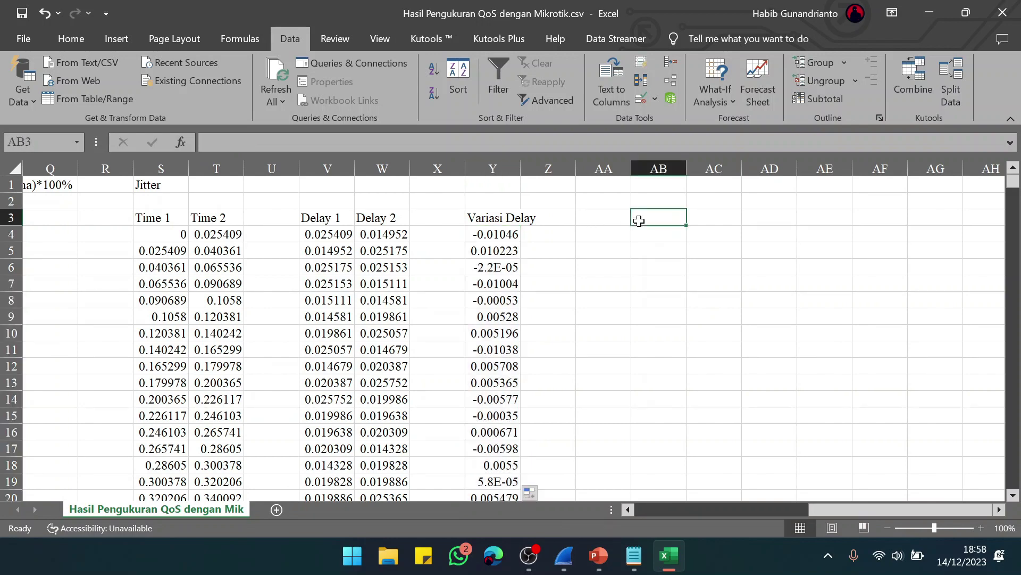
text(Total Variasi Dea)
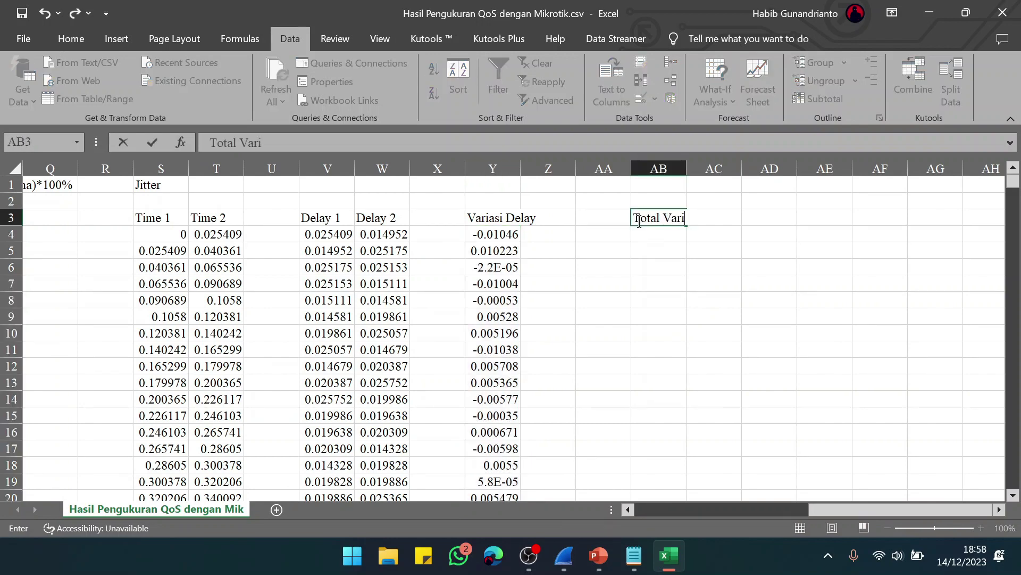
key(BackSpace)
text(lay =)
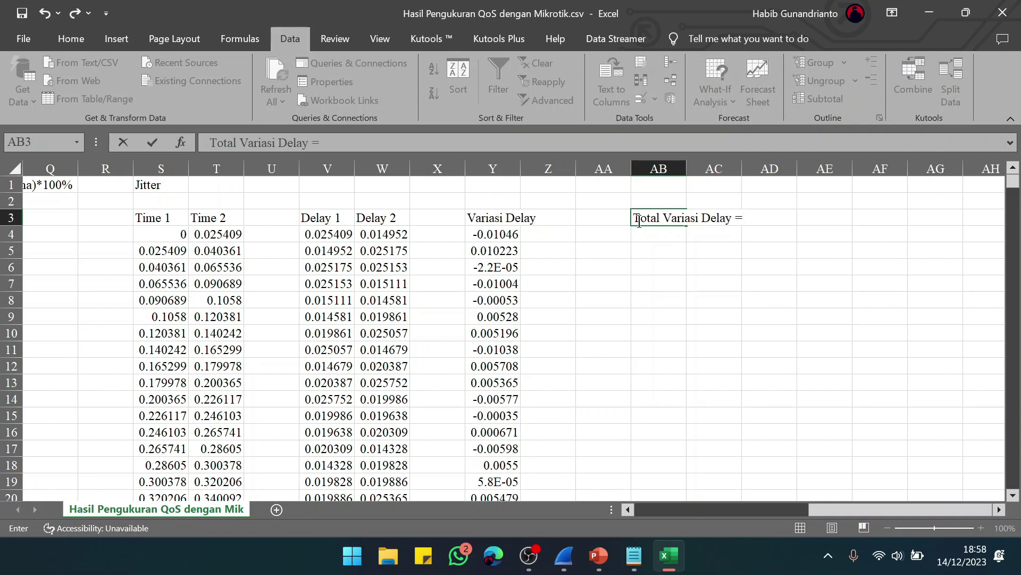
key(Tab)
key(Tab)
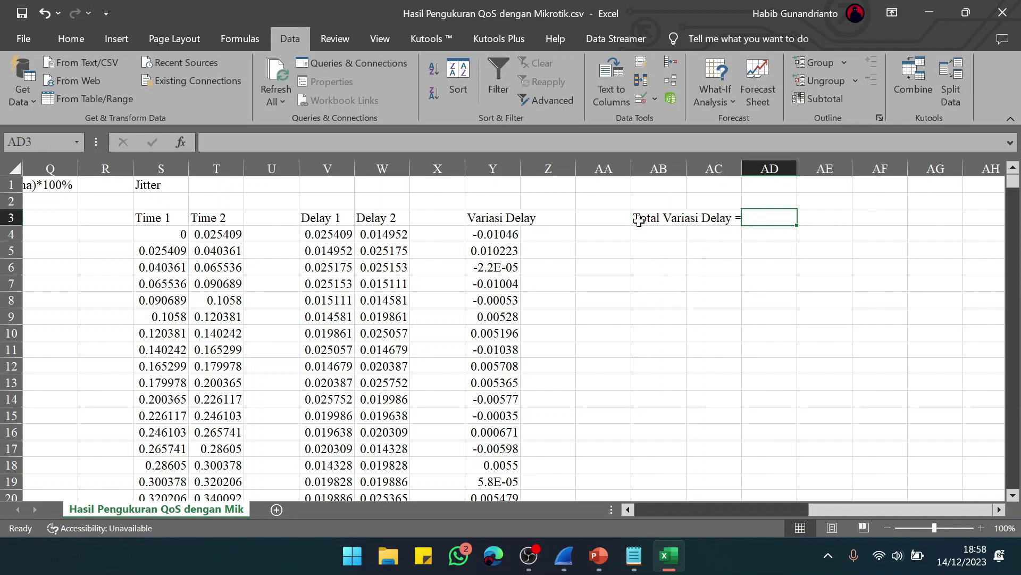
Step: Sum Y4:Y759 in AD3, giving -0.02534, and check the formula
text(=sum)
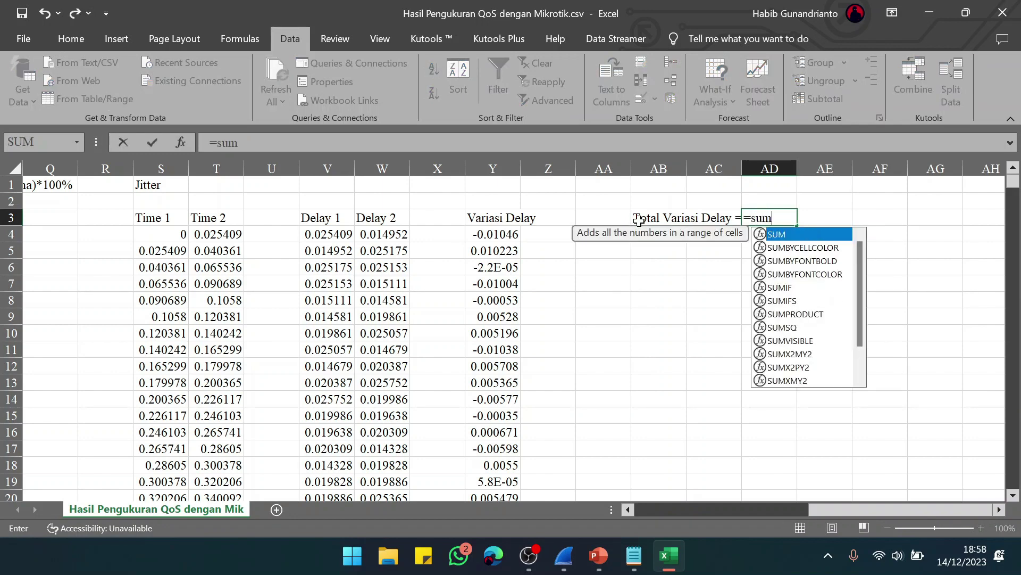
text(()
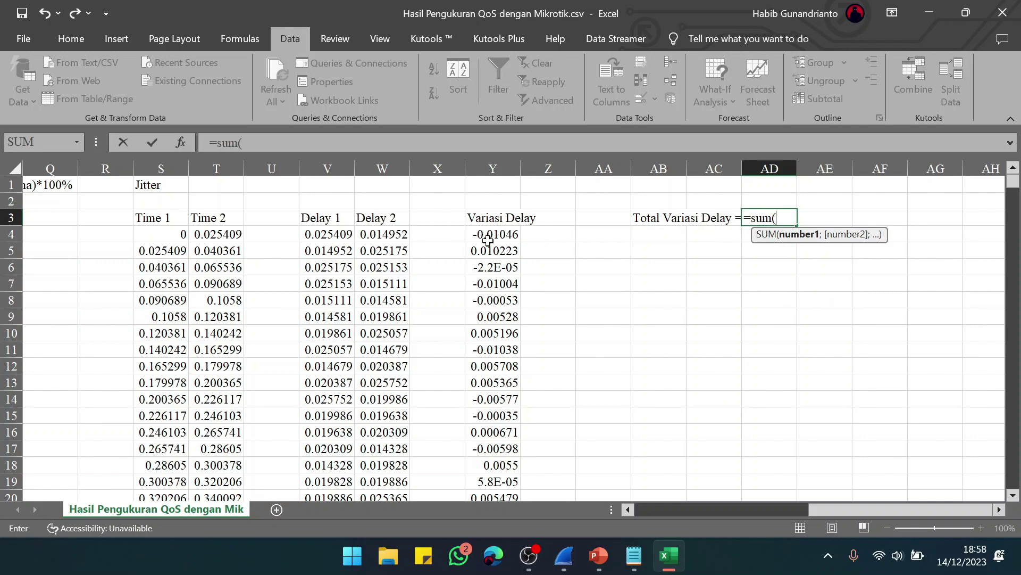
drag(479, 234, 502, 459)
text())
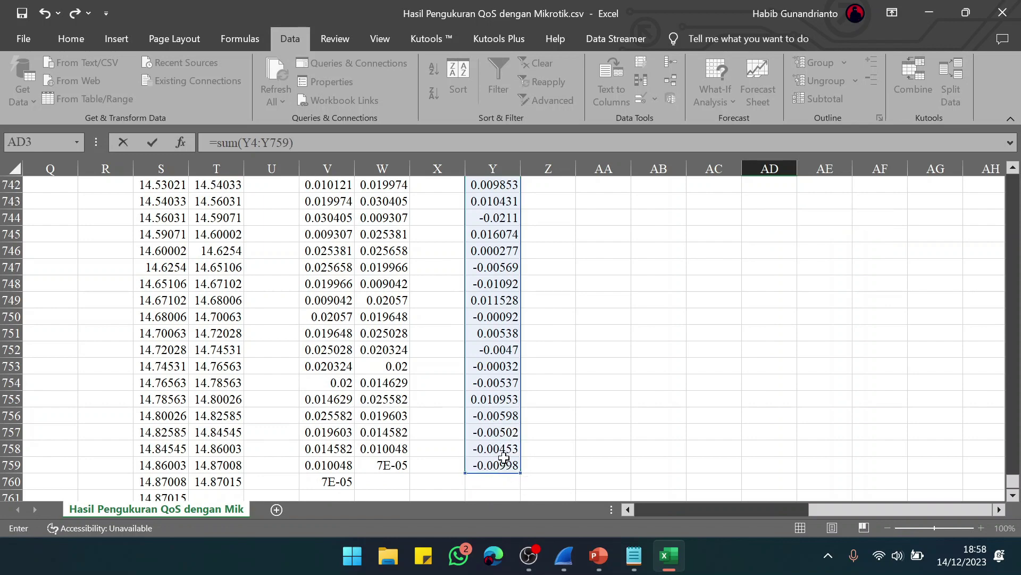
key(Return)
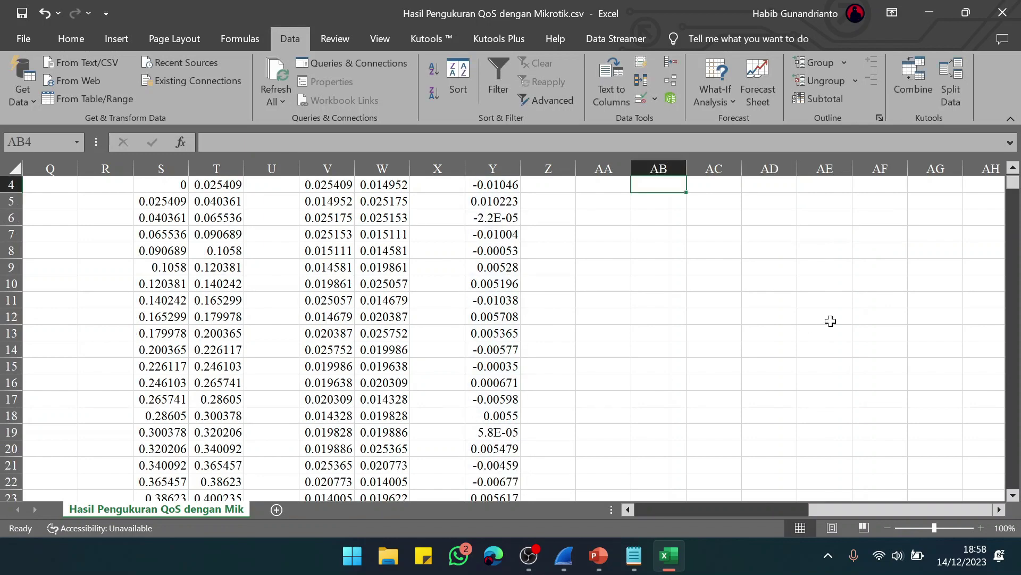
scroll(831, 320, up, 1)
click(750, 223)
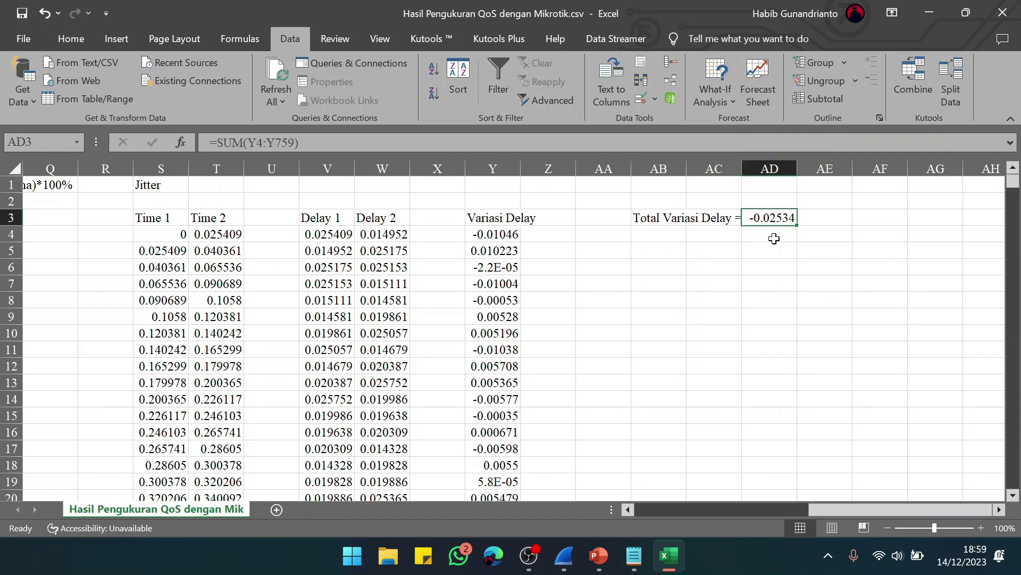
Step: Label the total in s and restate it as 25.339 ms with =ABS(AD3)*1000 in AD4
click(820, 219)
text(s)
key(Return)
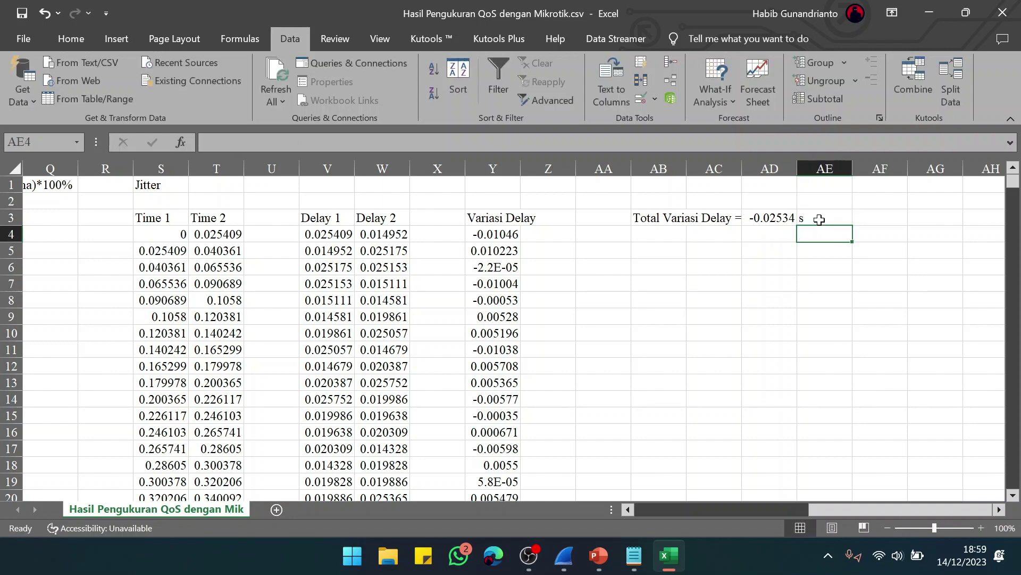
key(Left)
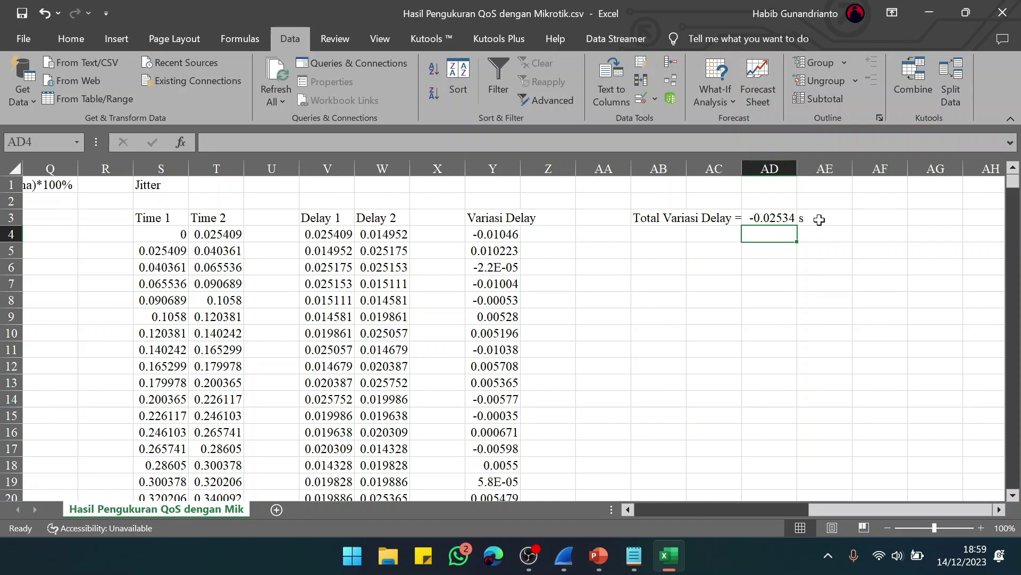
text(=abs)
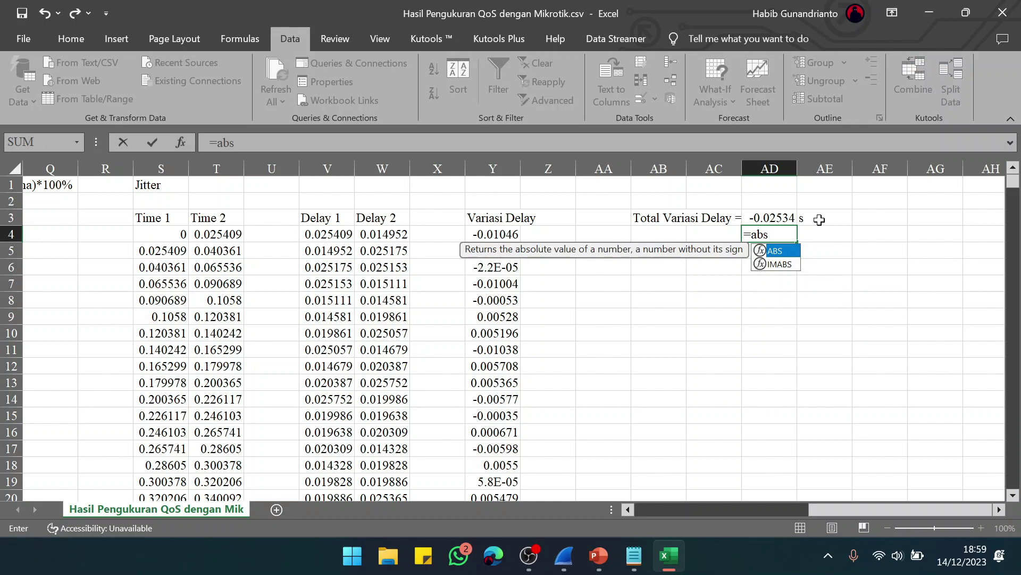
text(()
click(762, 216)
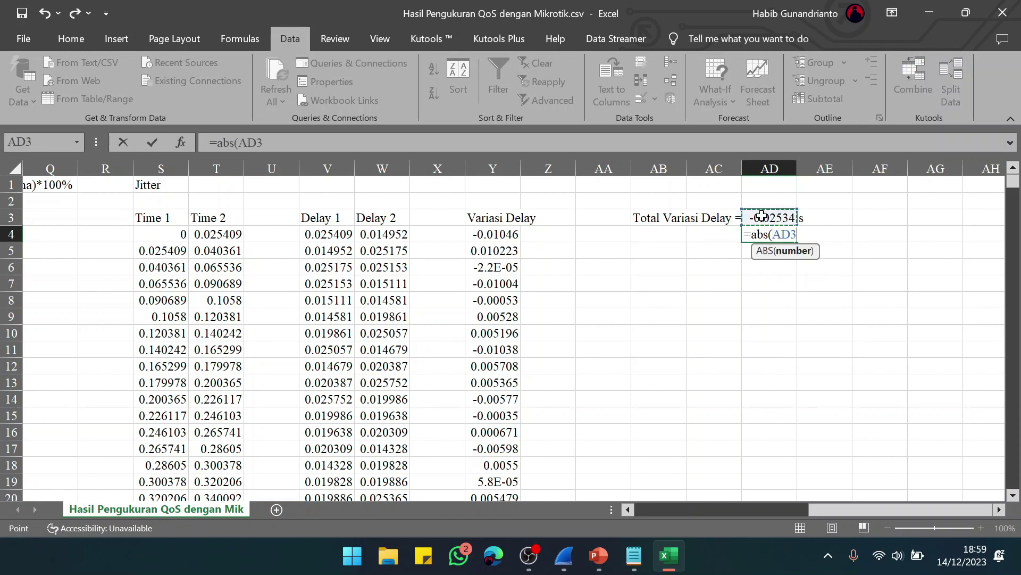
text()*)
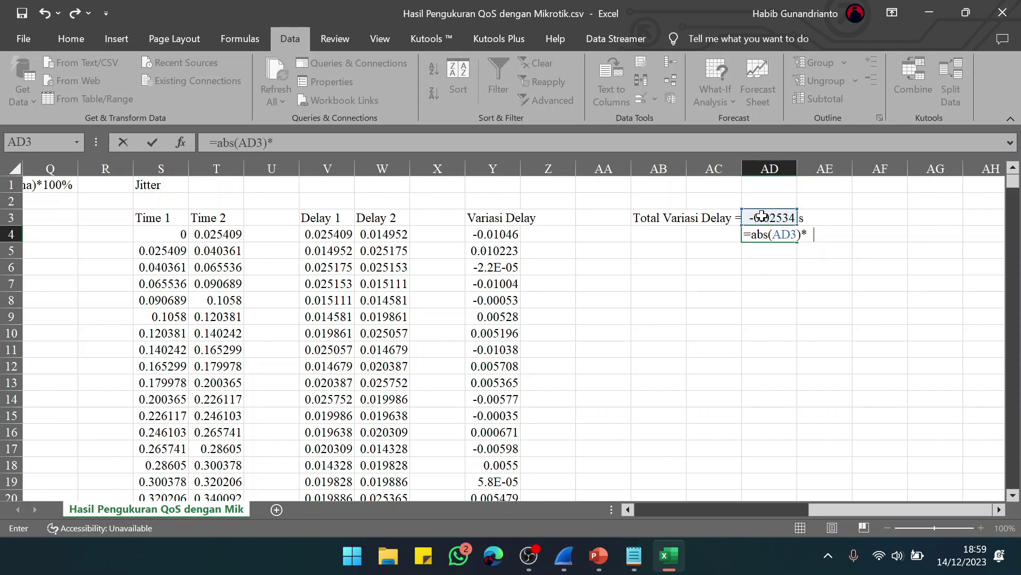
text(1000)
key(Return)
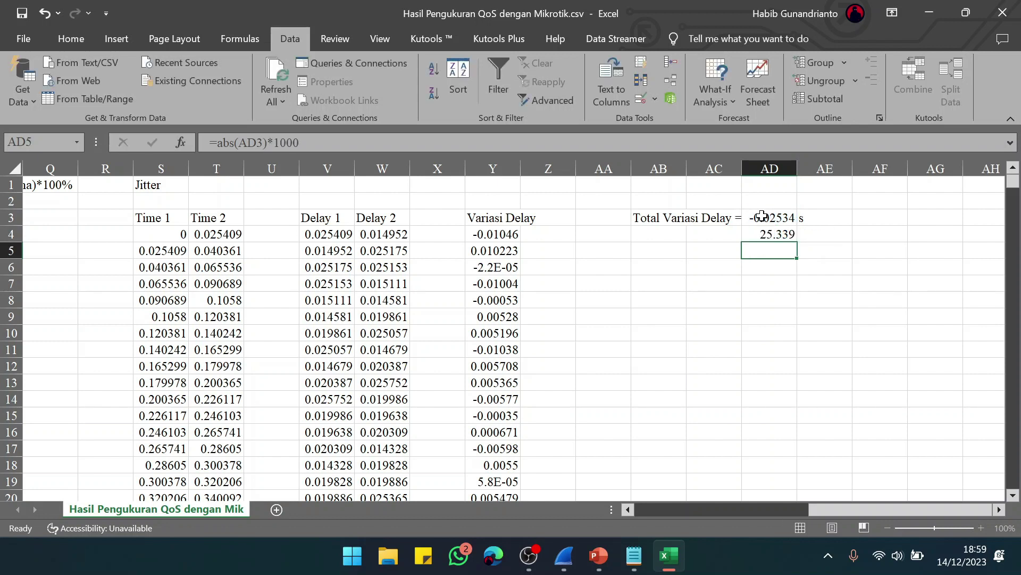
click(828, 233)
text(ms)
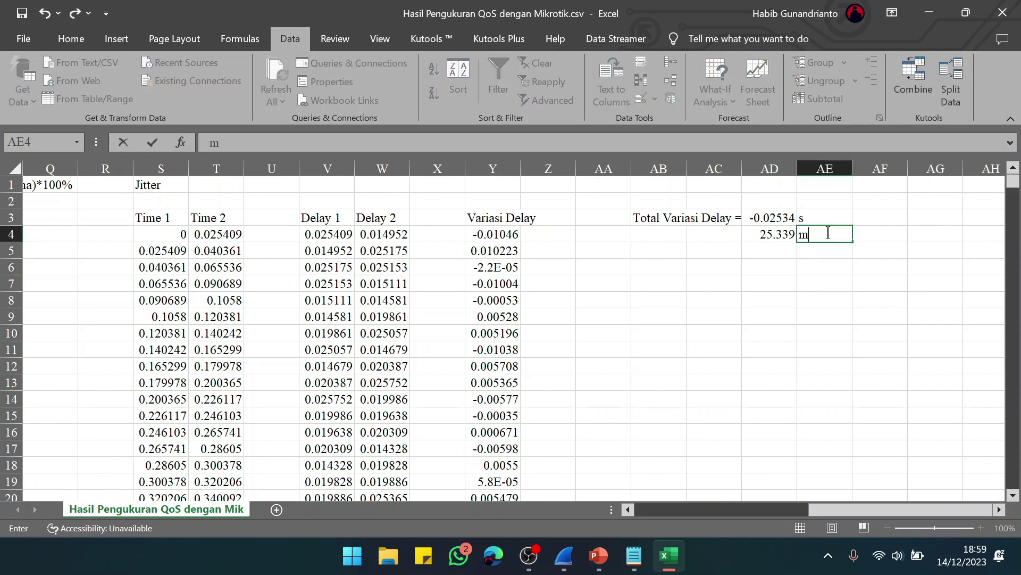
key(Return)
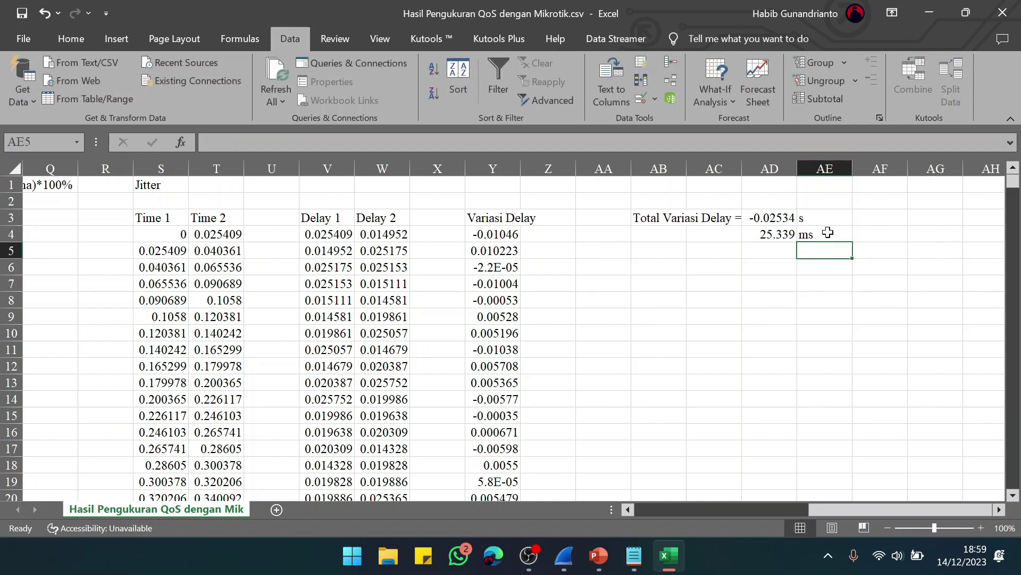
Step: Add a 'Jitter =' label in AB6, begin its formula in AD6, and switch to the QoS slides
key(Left)
key(Left)
key(Left)
key(Down)
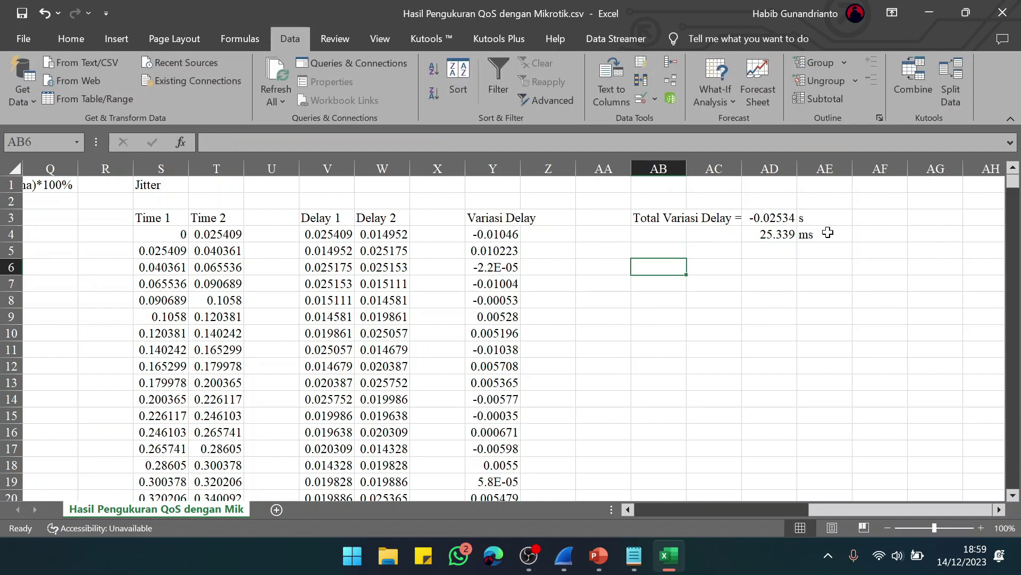
text(Ji)
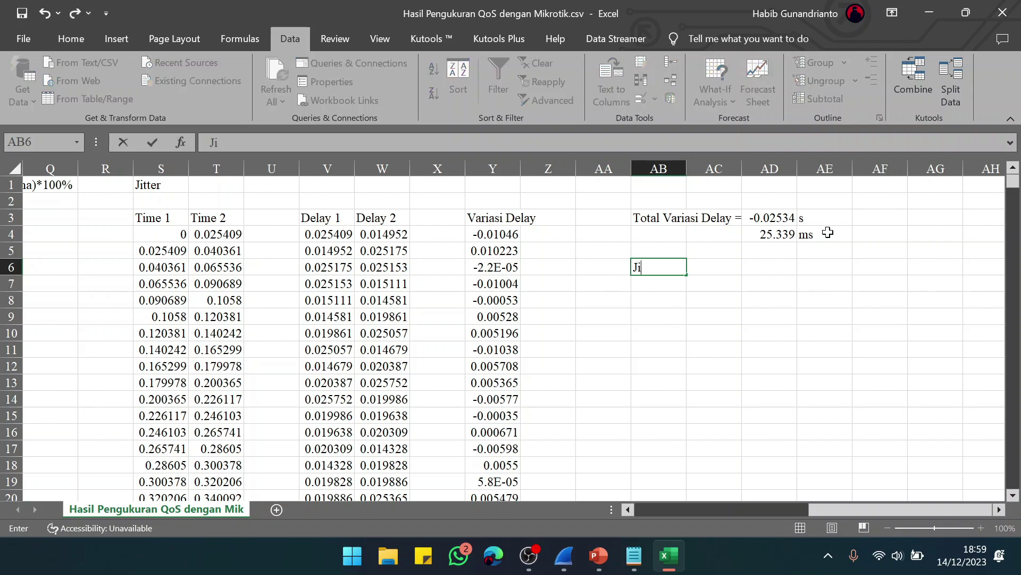
text(tter =)
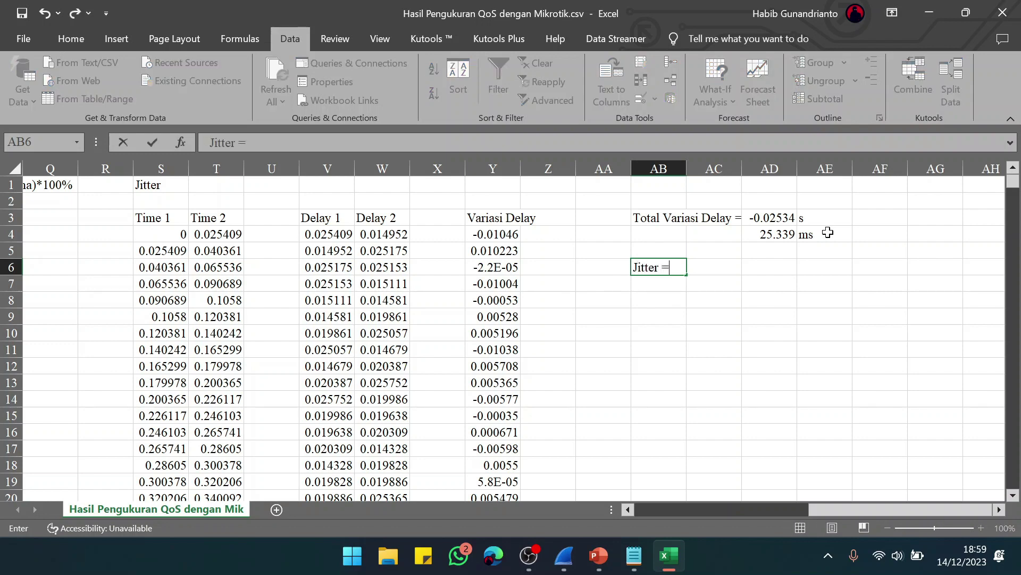
key(Right)
key(Right)
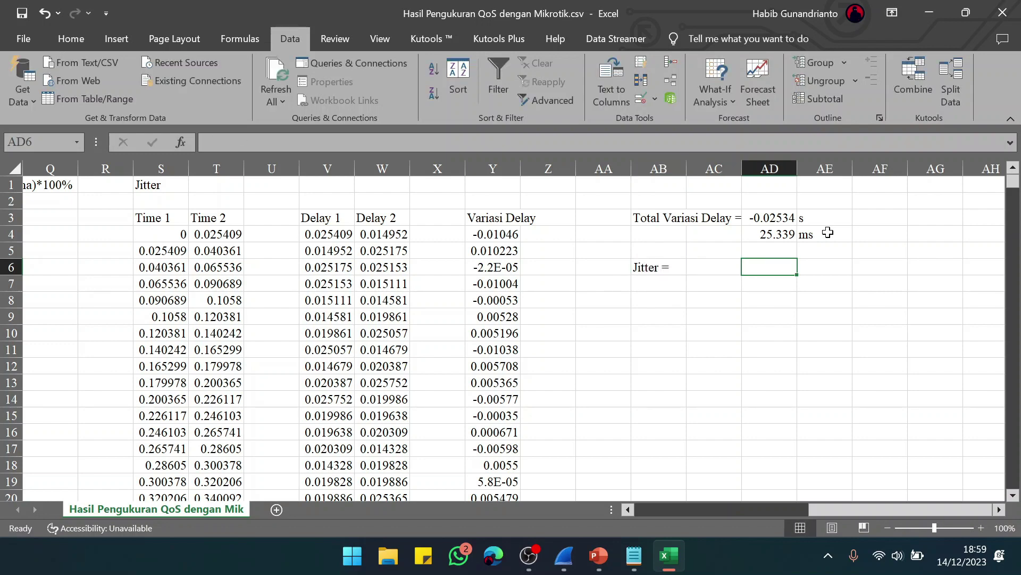
text(=)
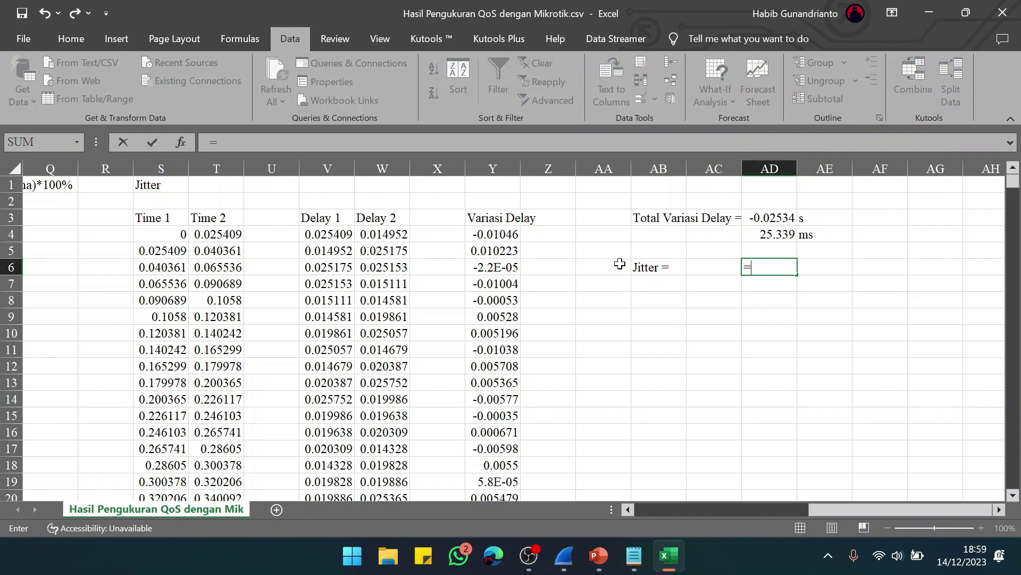
click(599, 558)
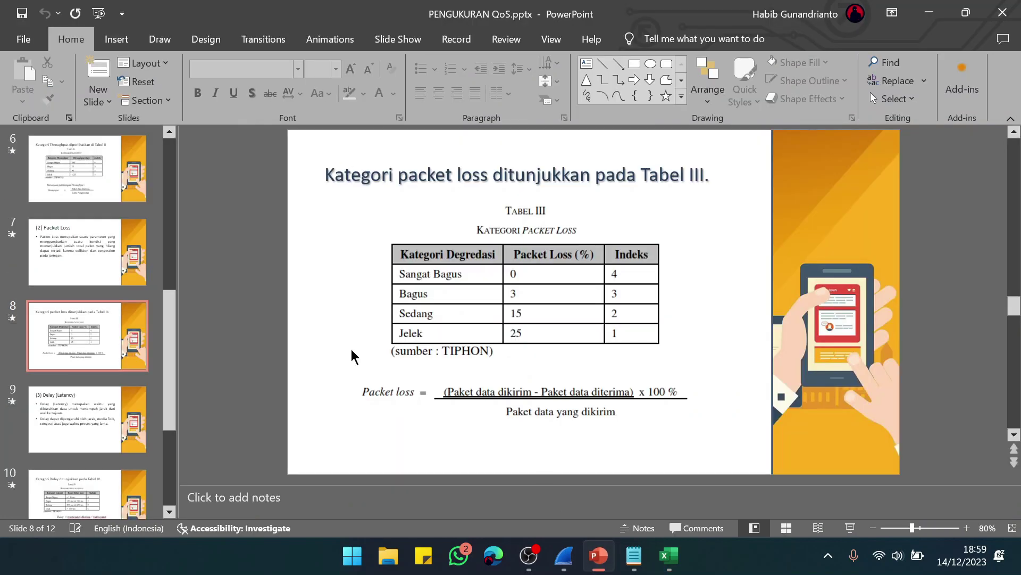
Step: Page through the slides to the Kategori Jitter slide, then minimize PowerPoint
scroll(322, 349, down, 2)
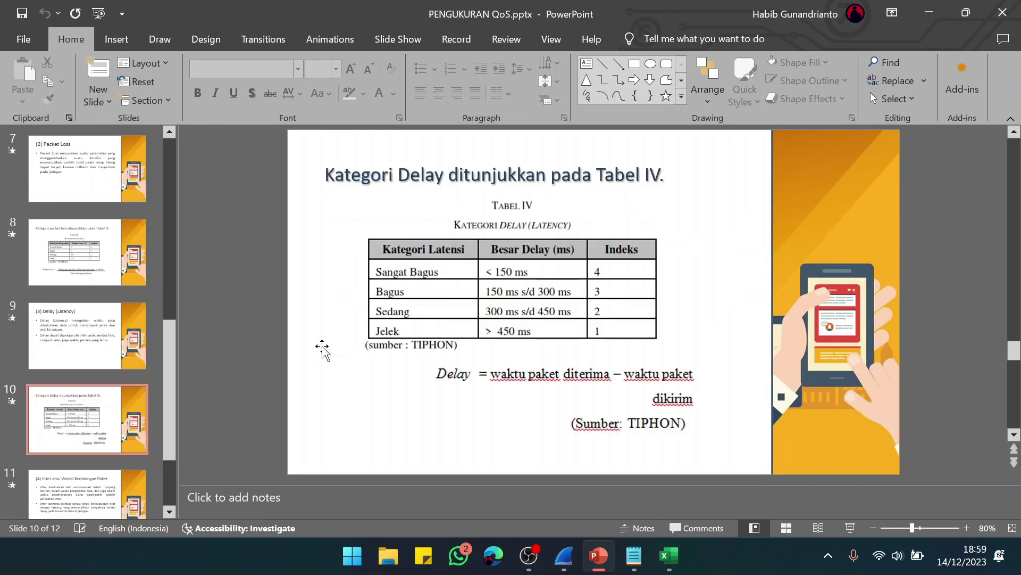
scroll(323, 349, down, 2)
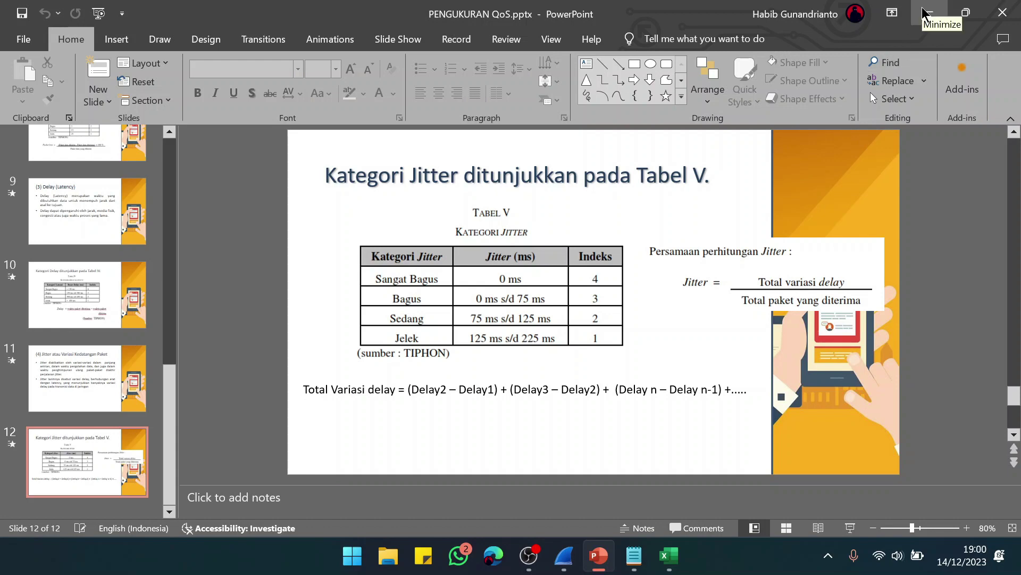
click(925, 12)
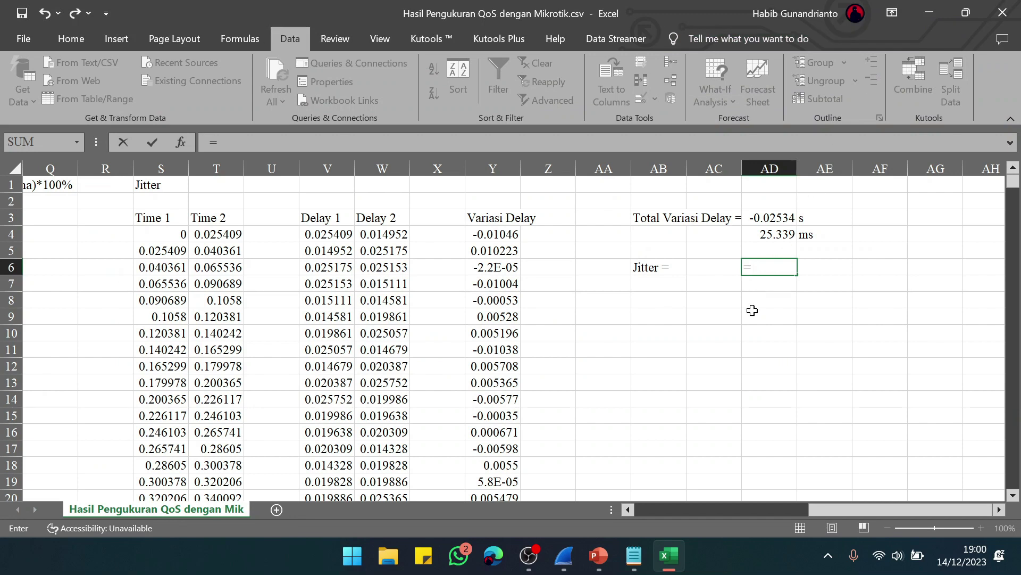
Step: Complete the jitter formula =AD4/N3 in AD6, giving 0.033429
click(765, 235)
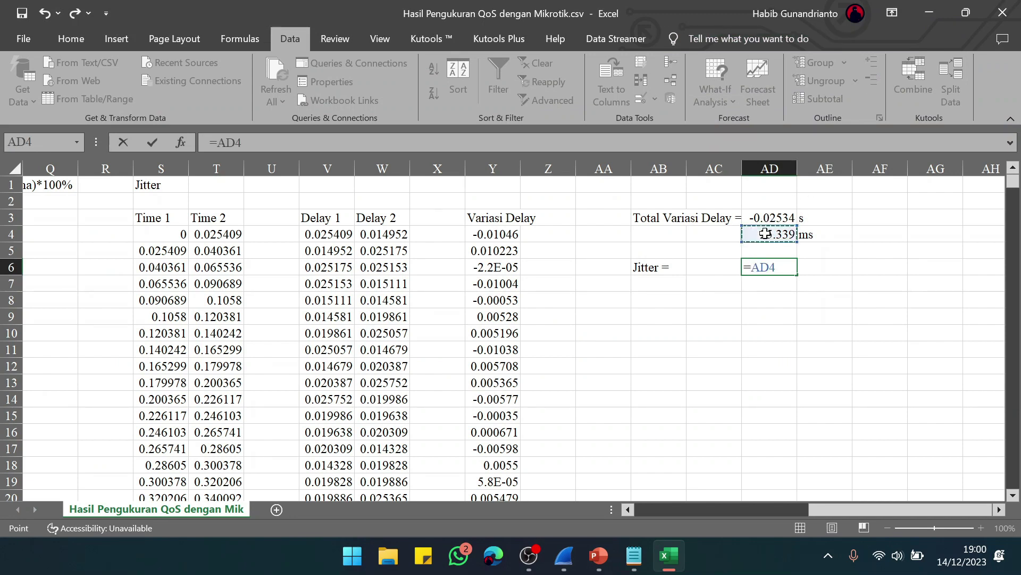
text(/)
scroll(402, 296, left, 3)
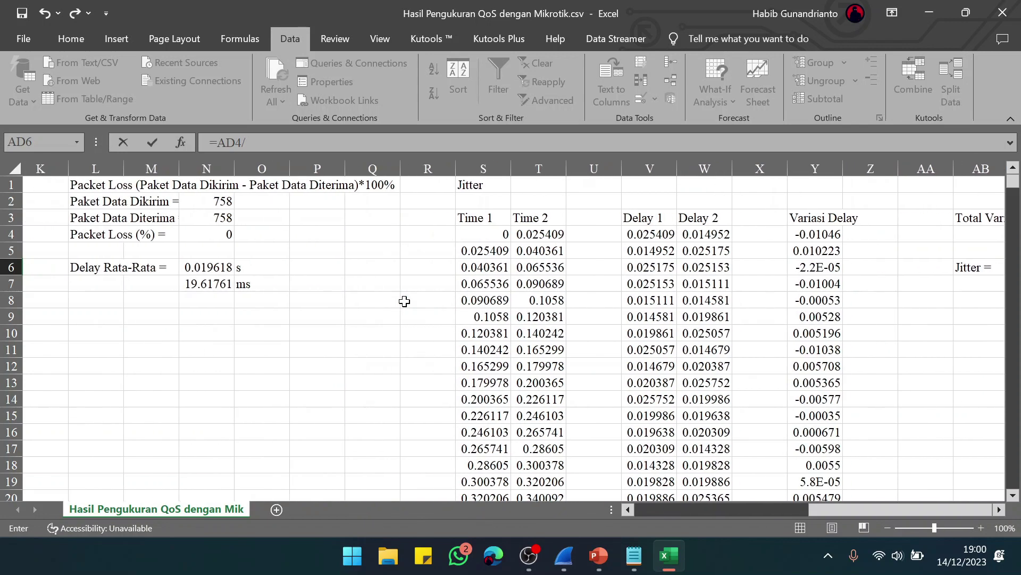
click(215, 224)
scroll(746, 326, right, 3)
key(Return)
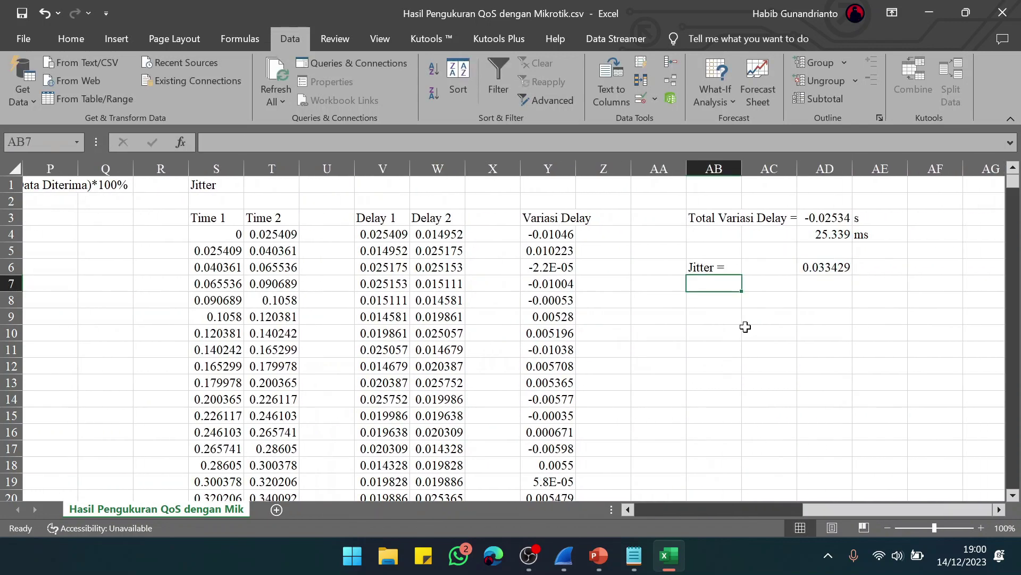
Step: Review the jitter formula without changing it and bring the PowerPoint jitter slide back
click(841, 271)
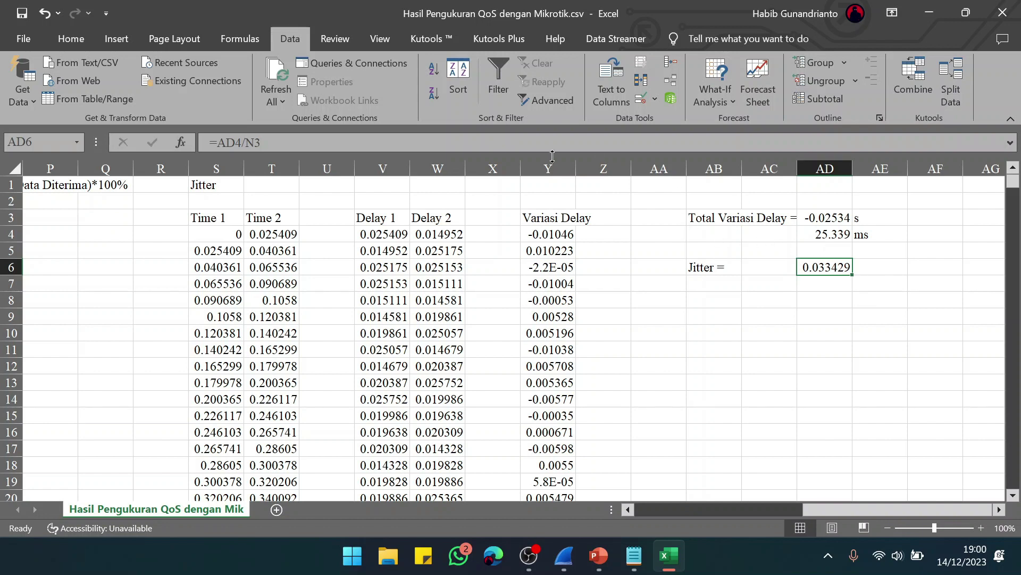
click(502, 142)
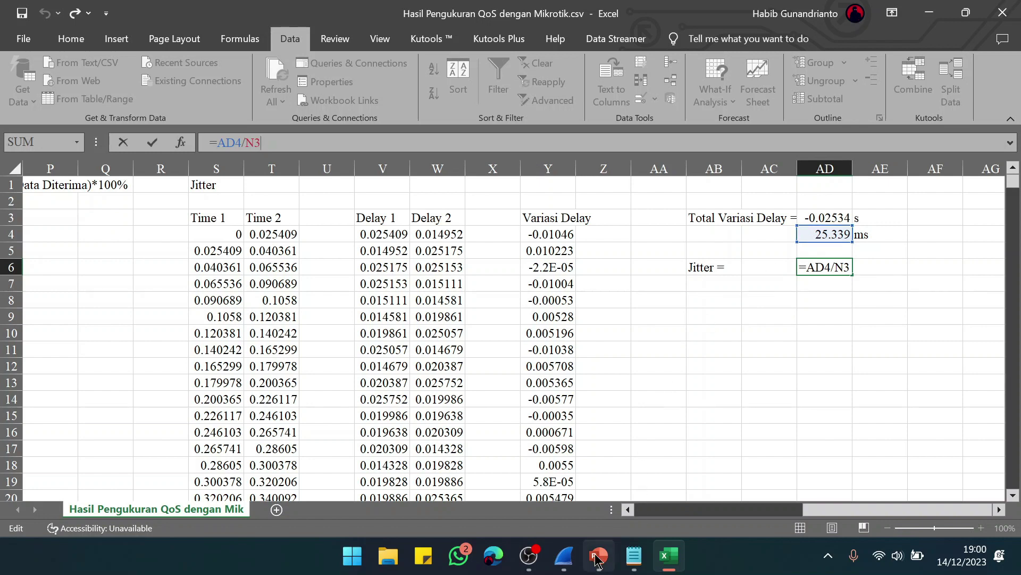
click(862, 315)
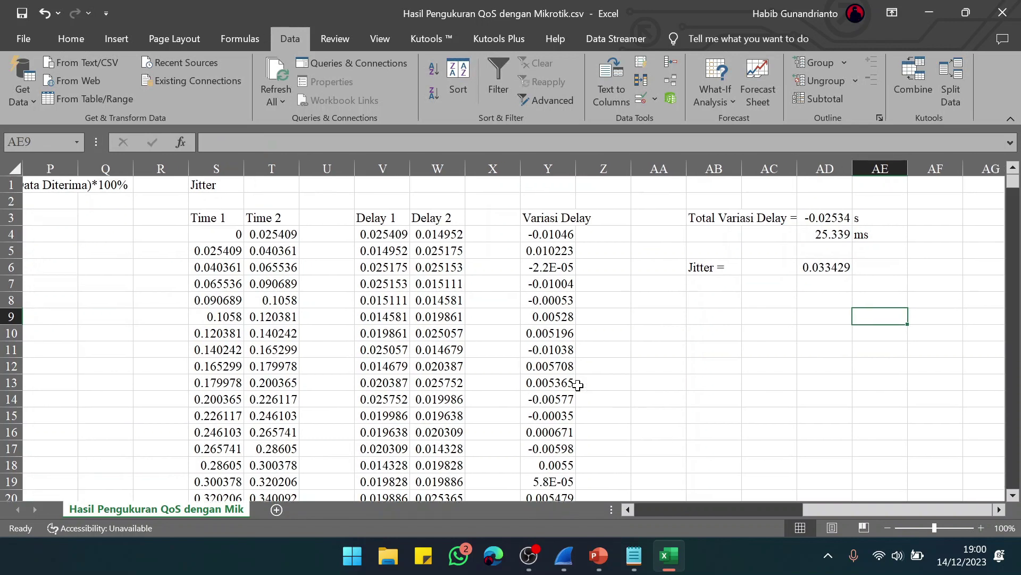
scroll(578, 384, left, 7)
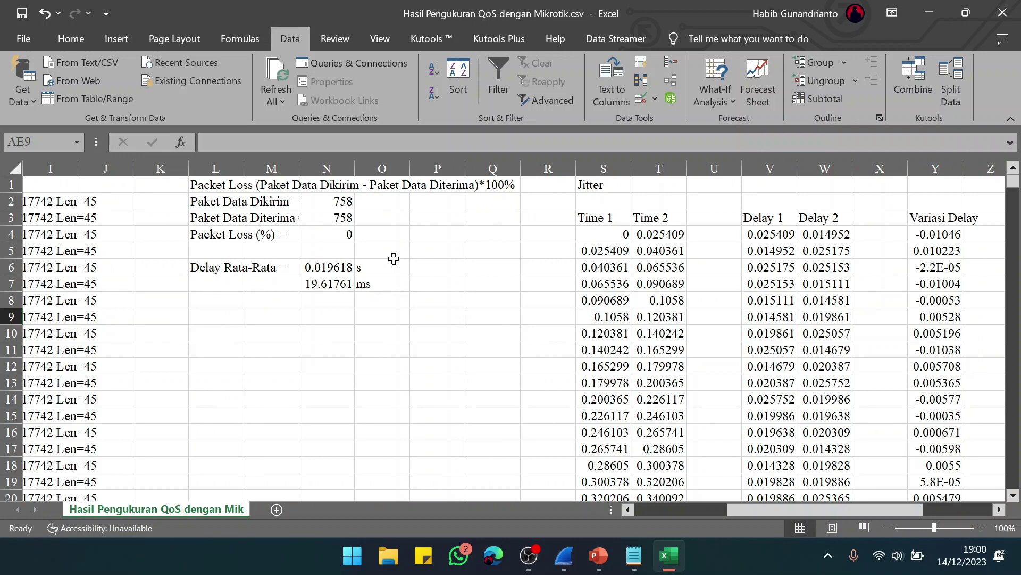
click(594, 564)
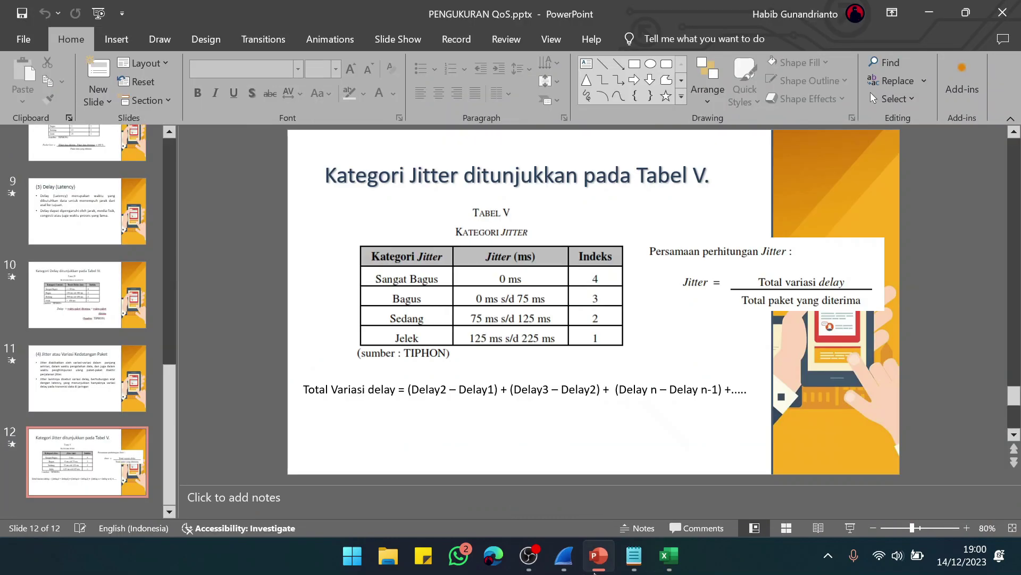